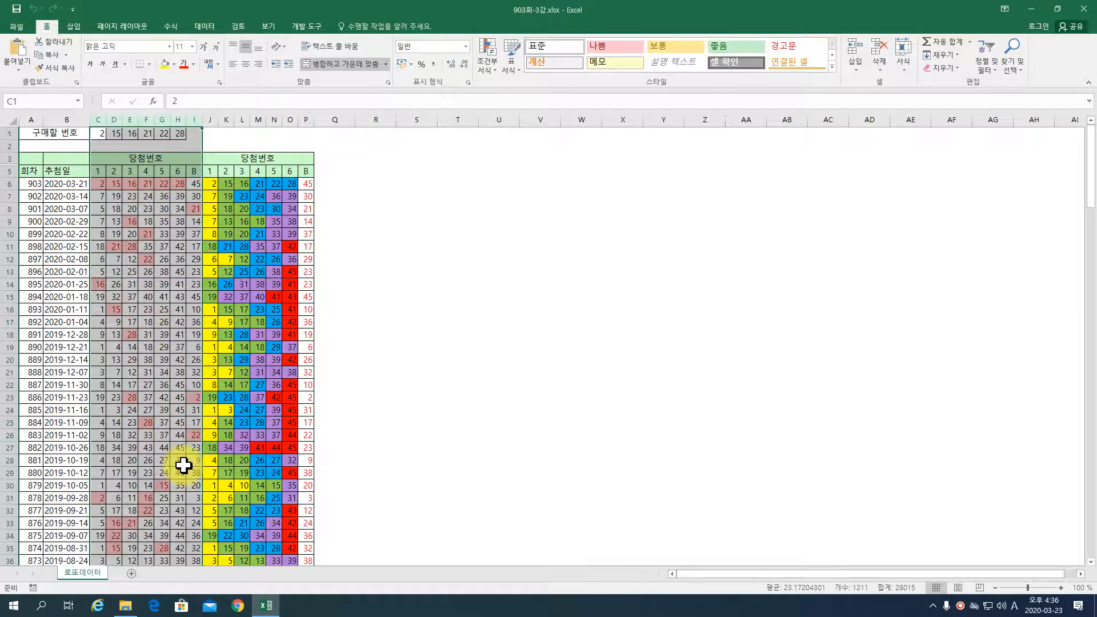
Delete the first winning-number block, cells C3:I176, shifting the remaining cells left.
left_click(100, 160)
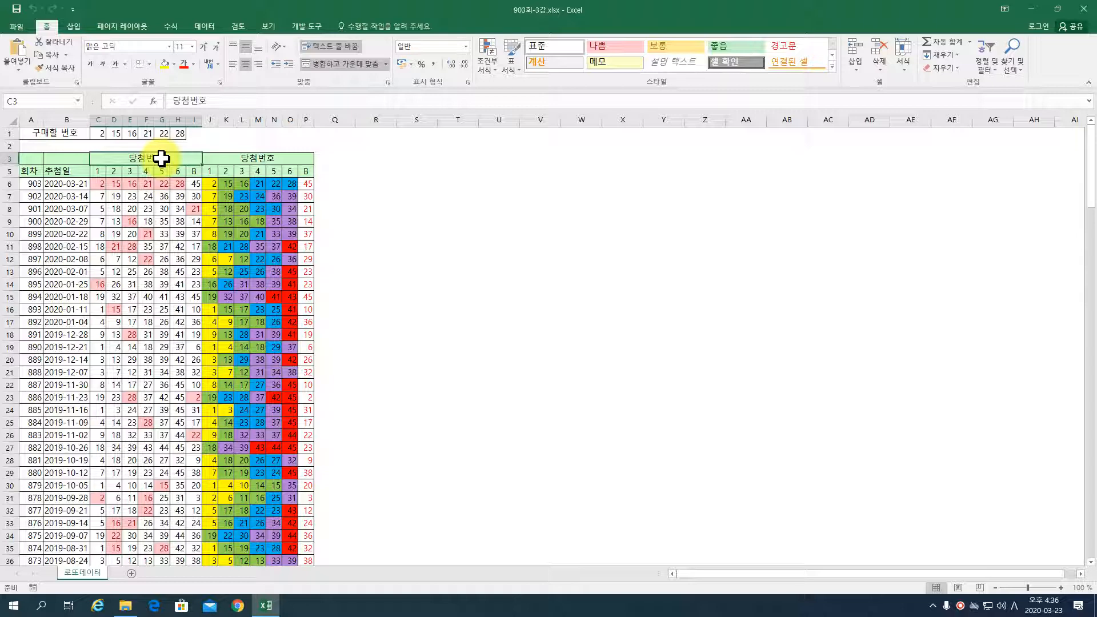
key("ctrl+shift+Down")
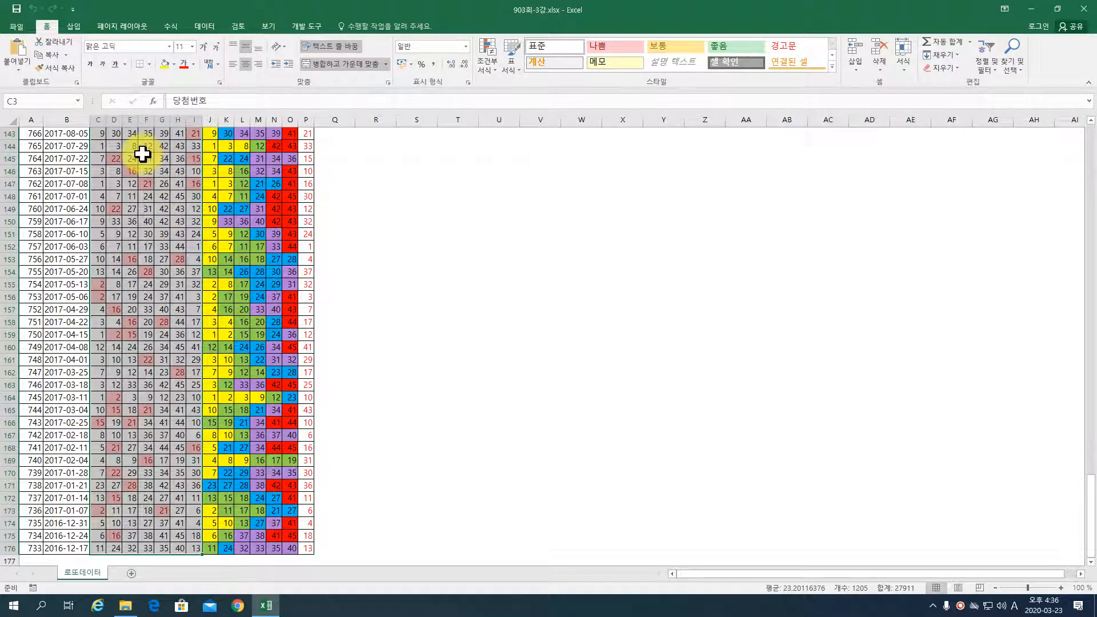
right_click(142, 153)
left_click(193, 262)
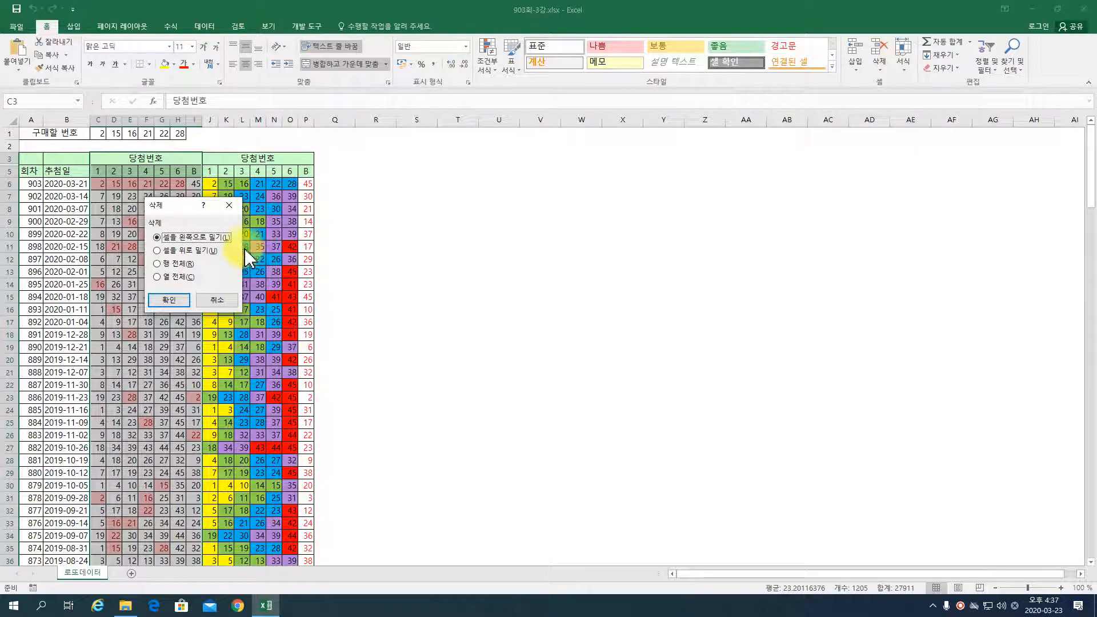
left_click(178, 303)
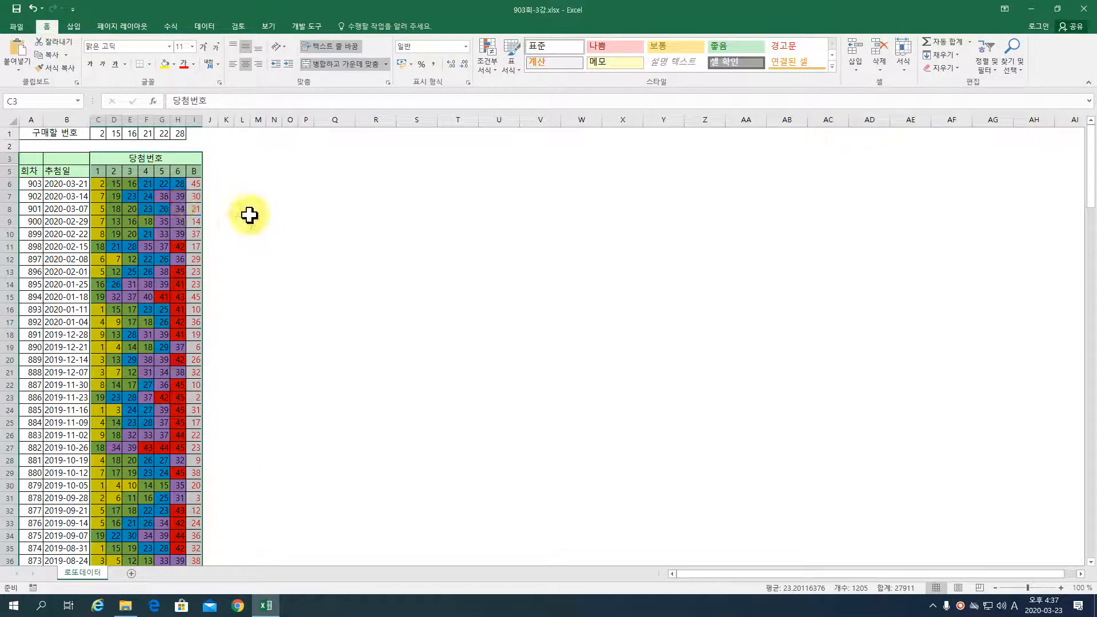
left_click(159, 210)
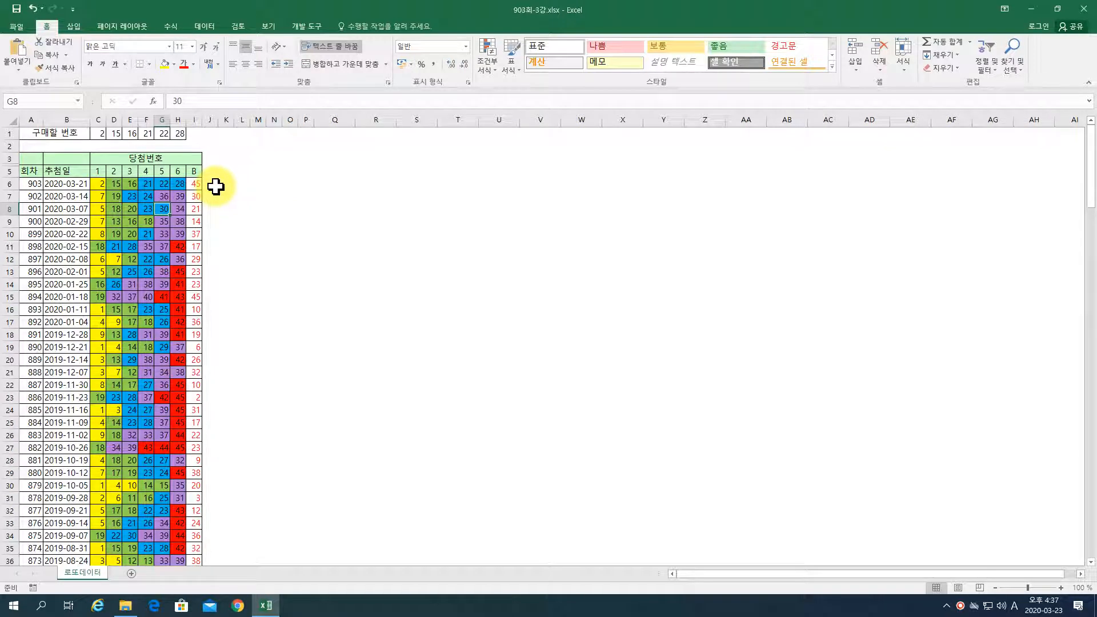
Save the workbook as 903회-4강.xlsx in the 엑셀로또데이터 folder.
left_click(17, 26)
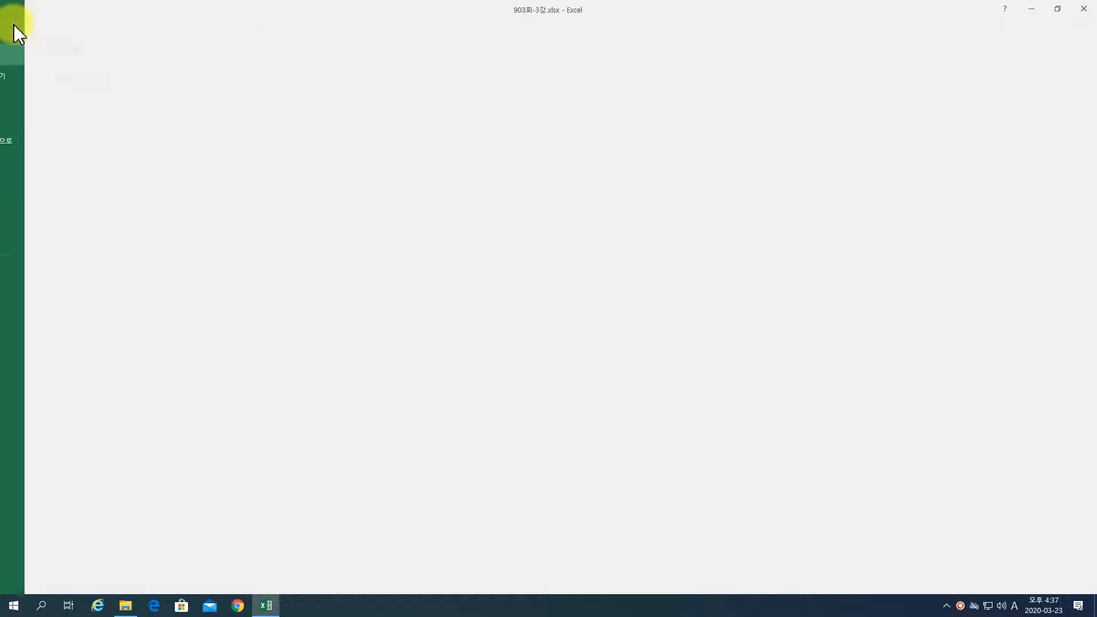
left_click(31, 145)
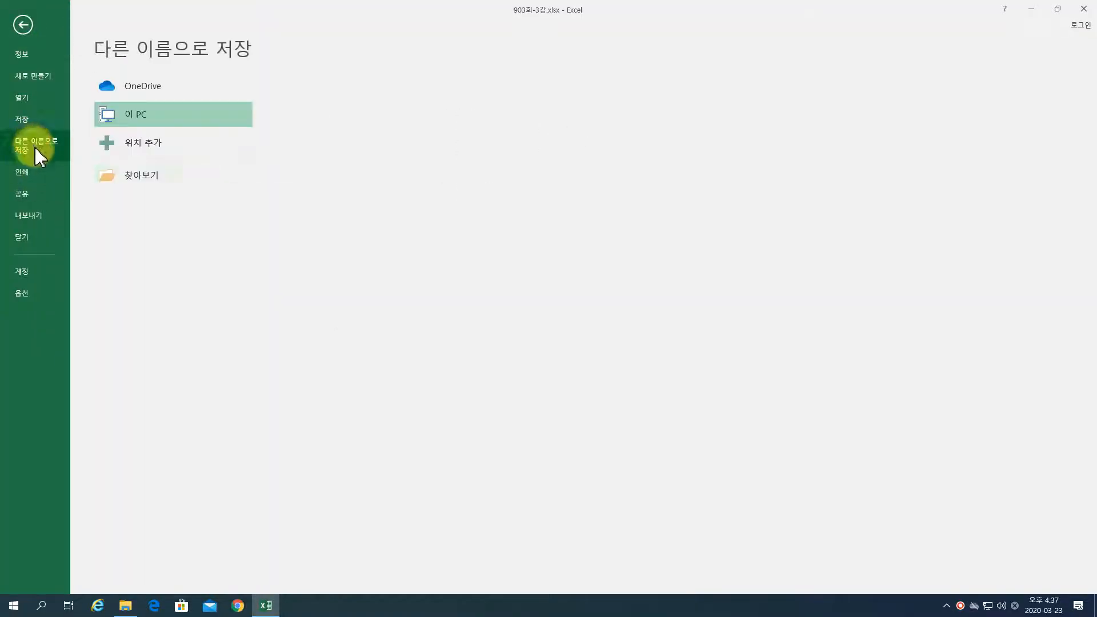
left_click(362, 111)
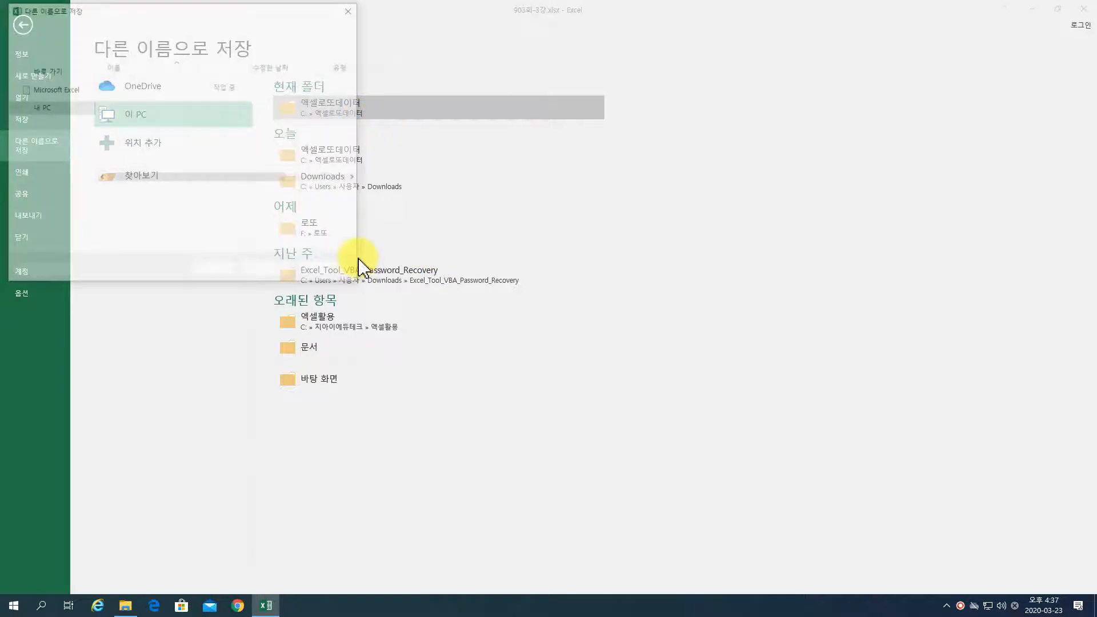
left_click(101, 196)
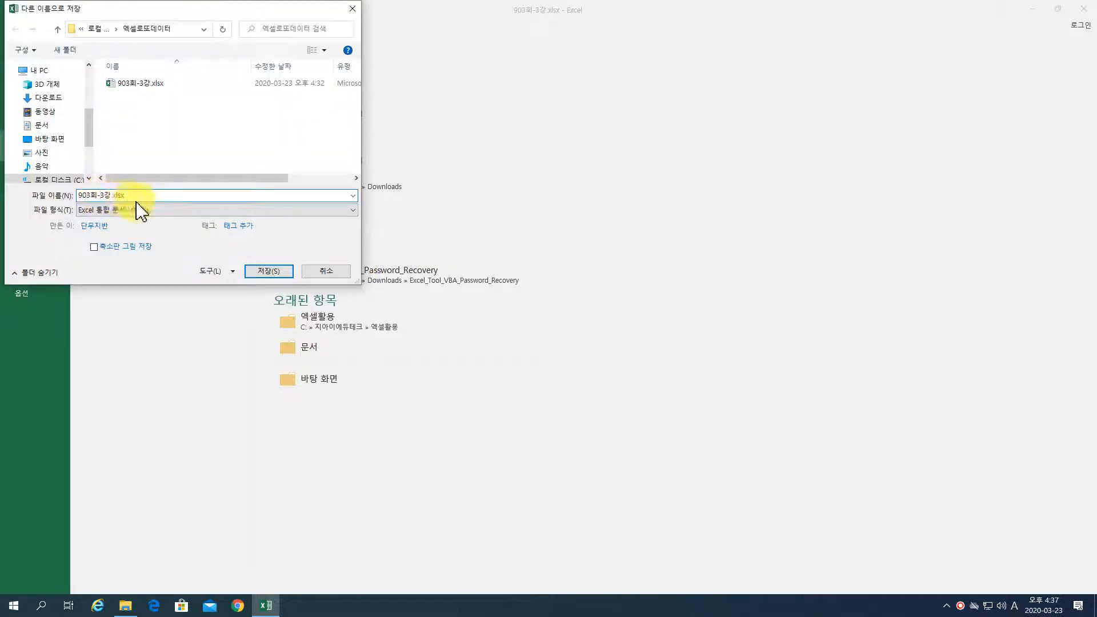
type("4")
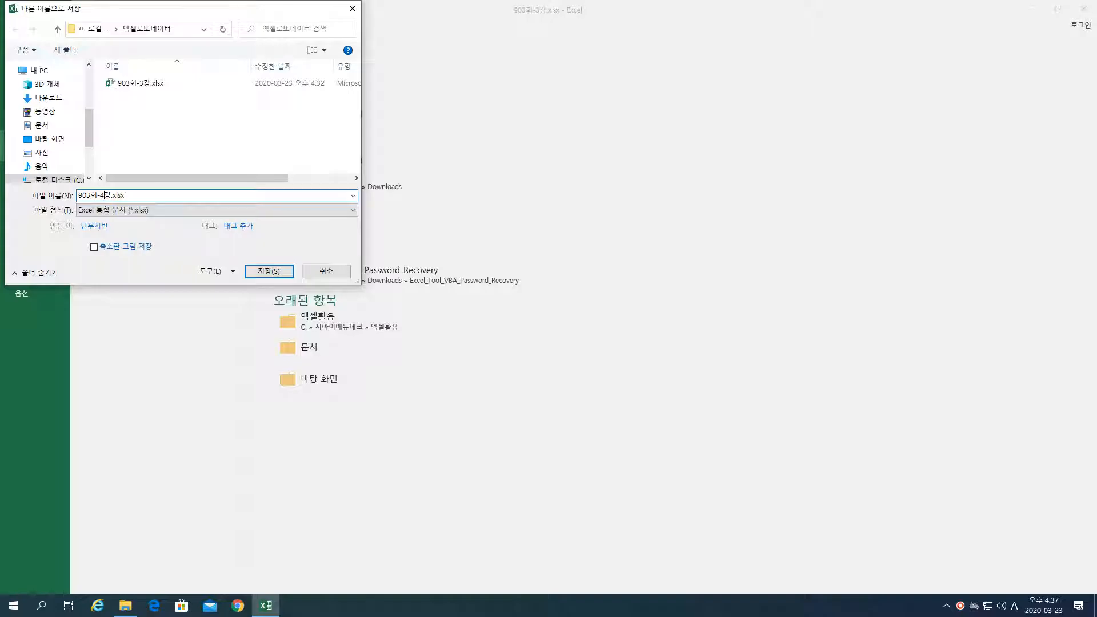
key("Return")
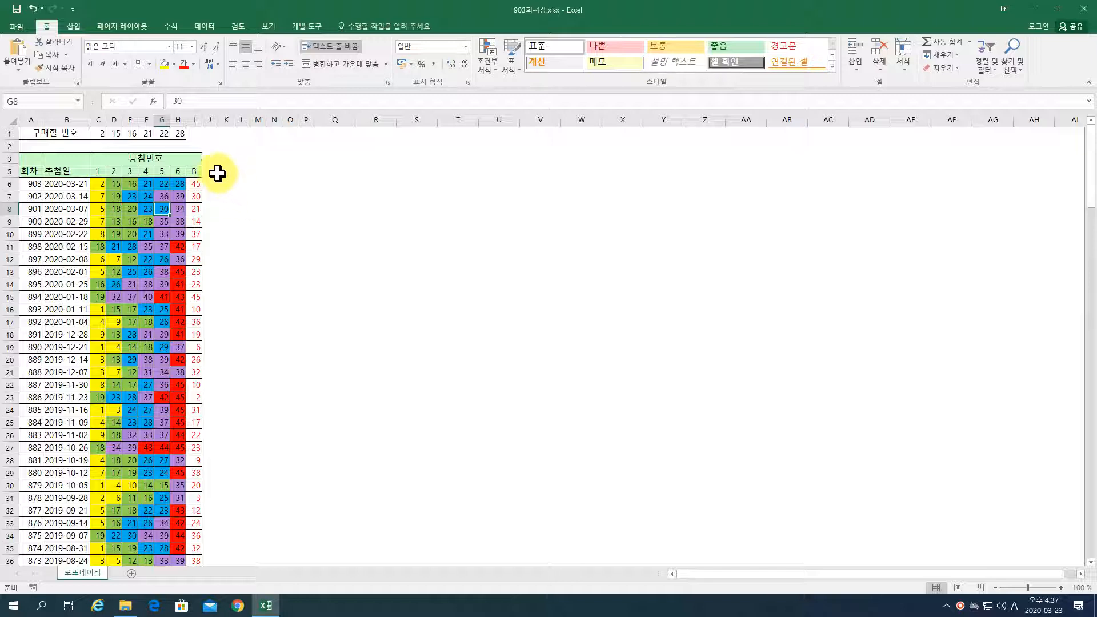
Enter the header 종합 in cell J5 and widen column J slightly to fit it.
left_click(215, 170)
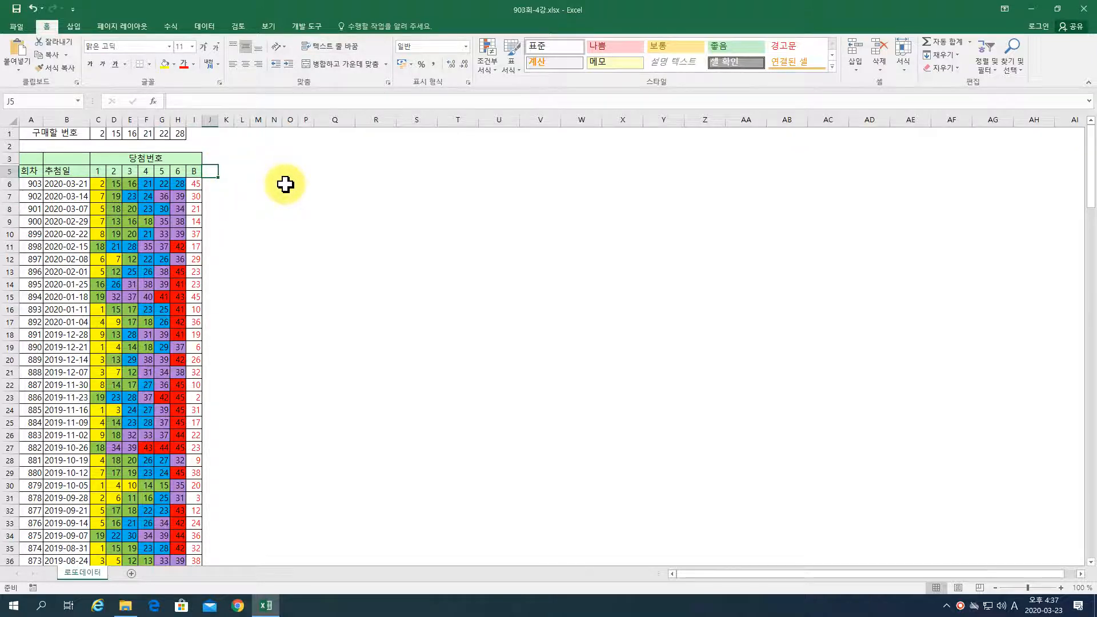
type("chd")
key("BackSpace")
key("BackSpace")
key("BackSpace")
key("Hangul")
type("종합")
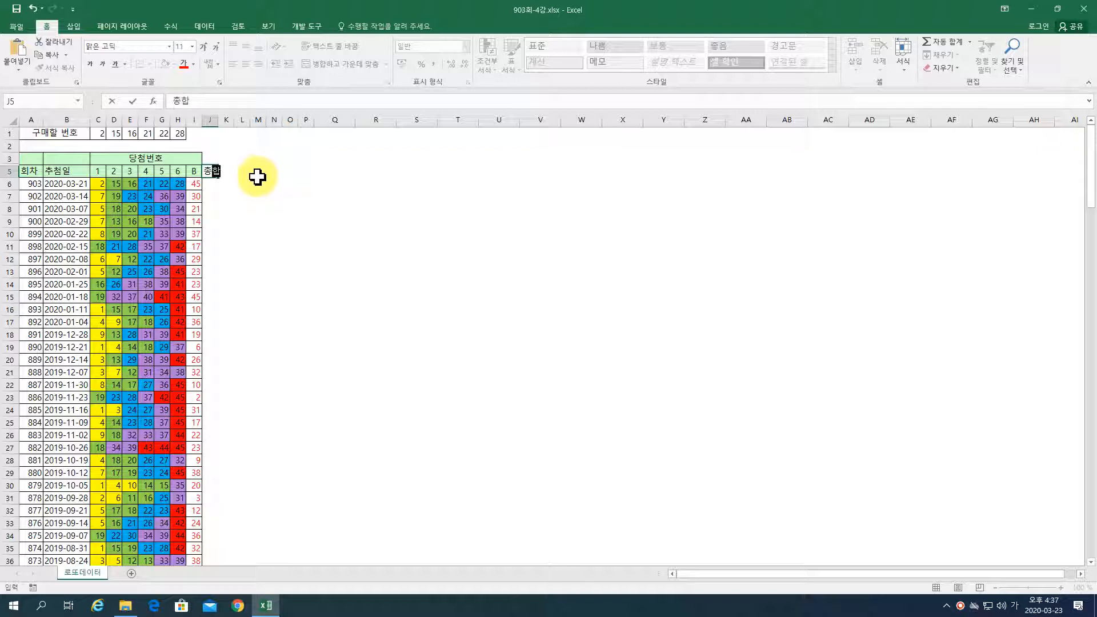
left_click(246, 172)
left_click_drag(218, 118, 225, 121)
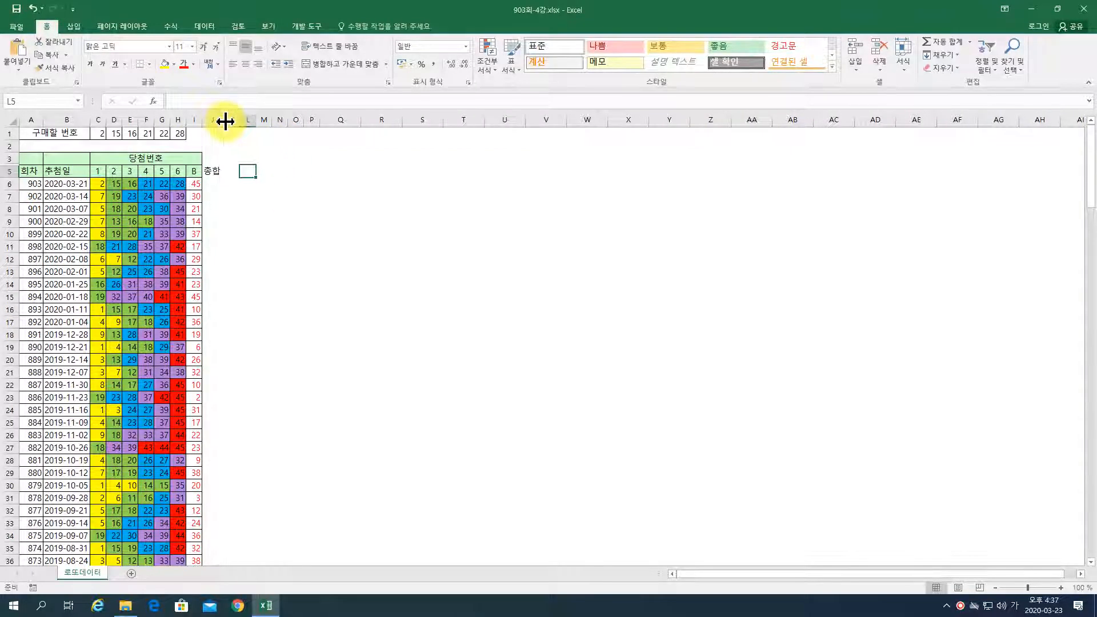
left_click(214, 172)
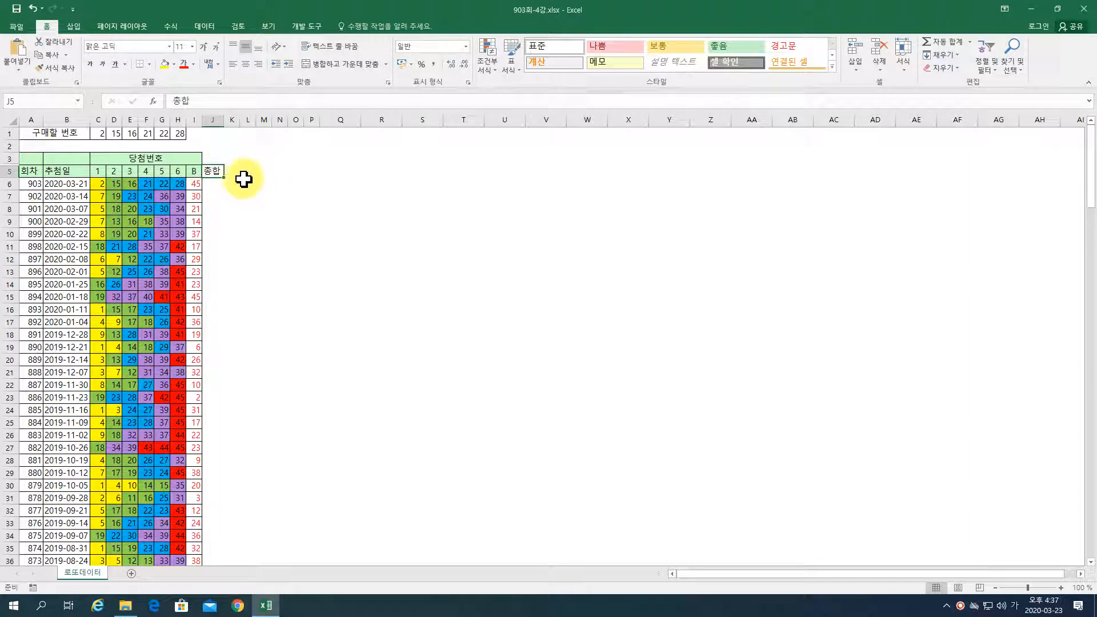
left_click(215, 185)
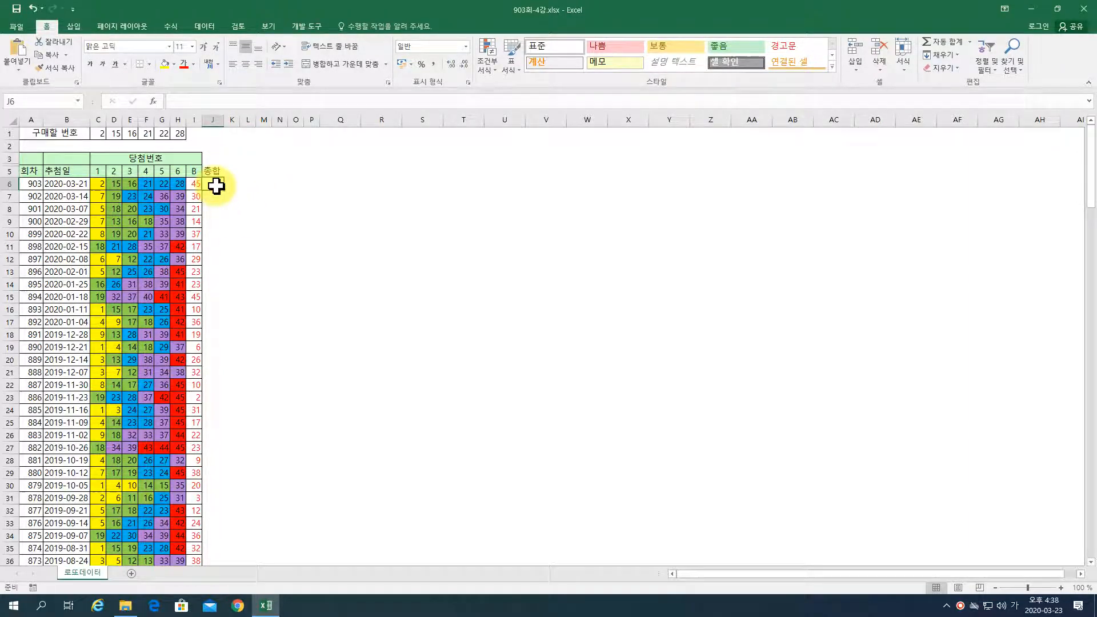
type("=")
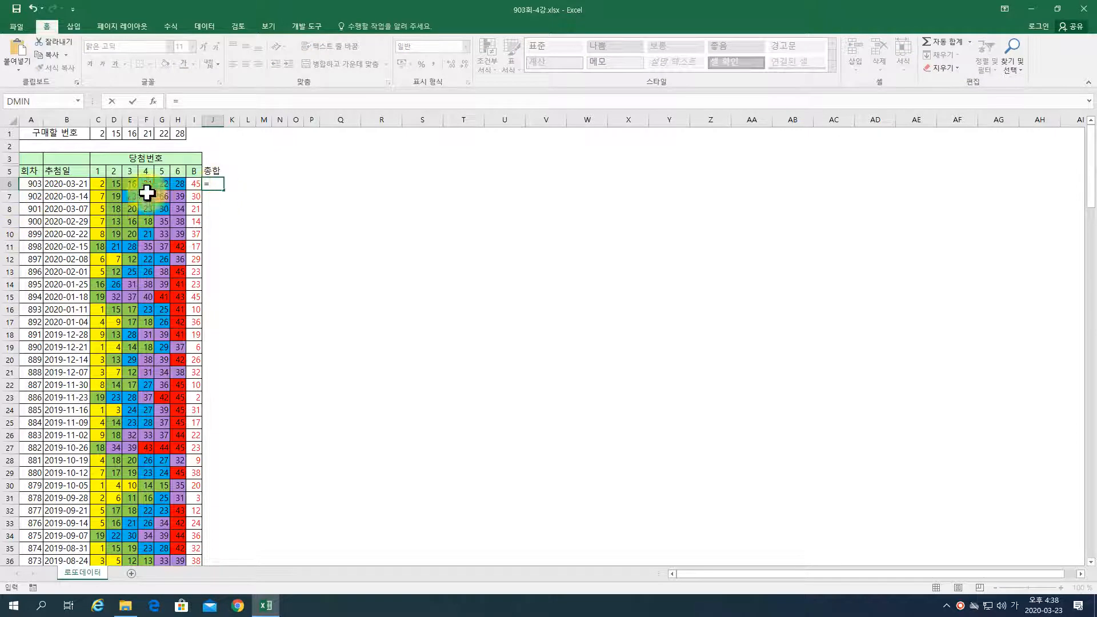
left_click_drag(101, 183, 178, 183)
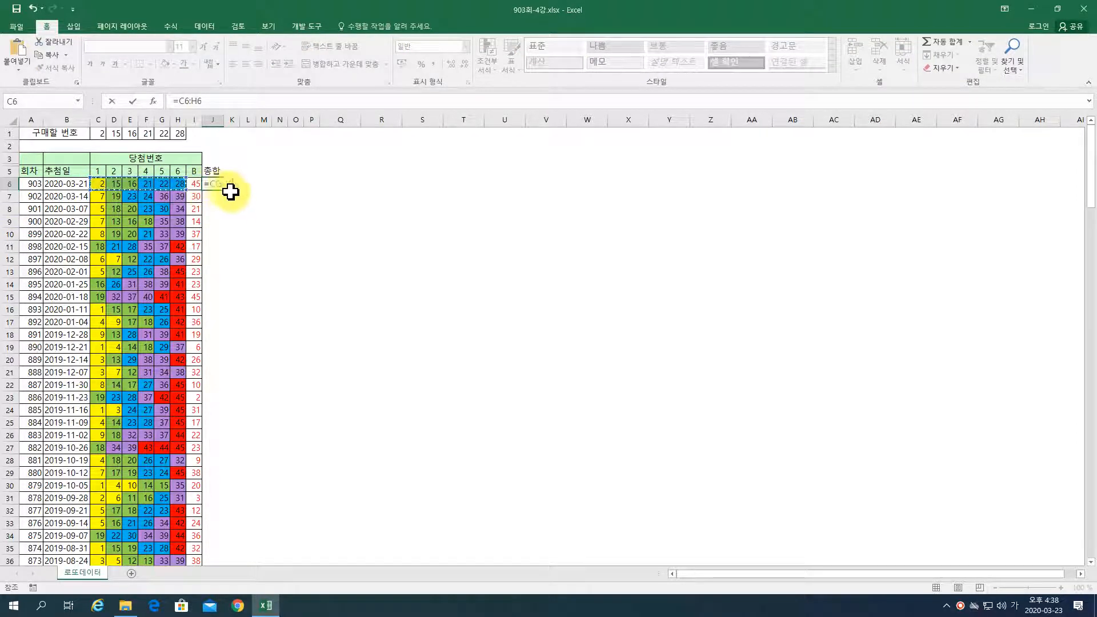
key("Escape")
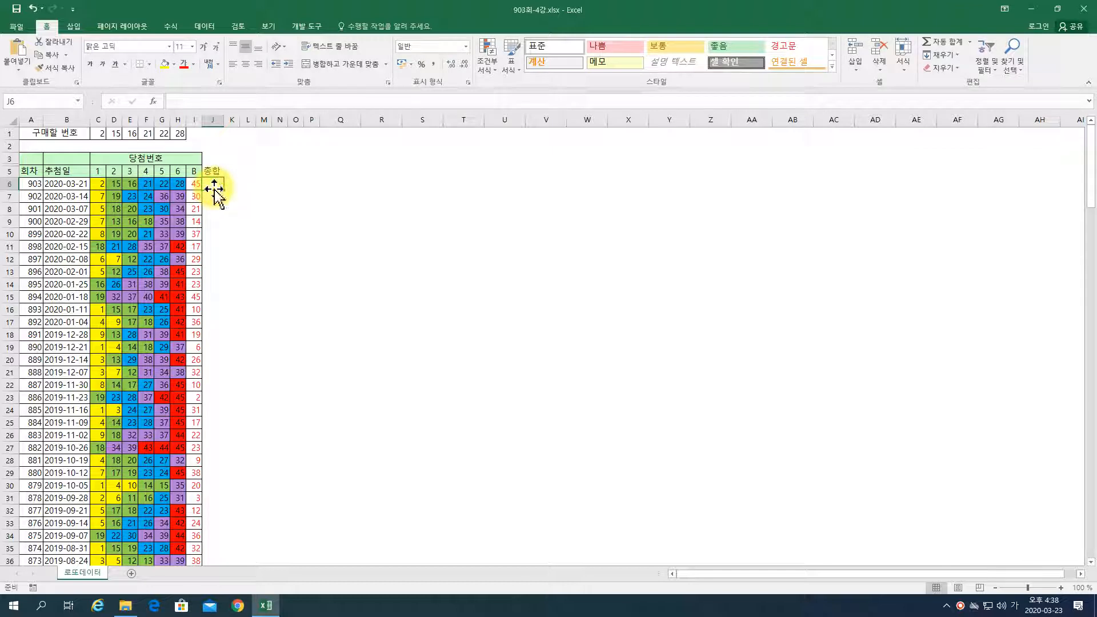
Enter the formula =SUM(C6:H6) in cell J6 to total the six winning numbers of draw 903.
type("=")
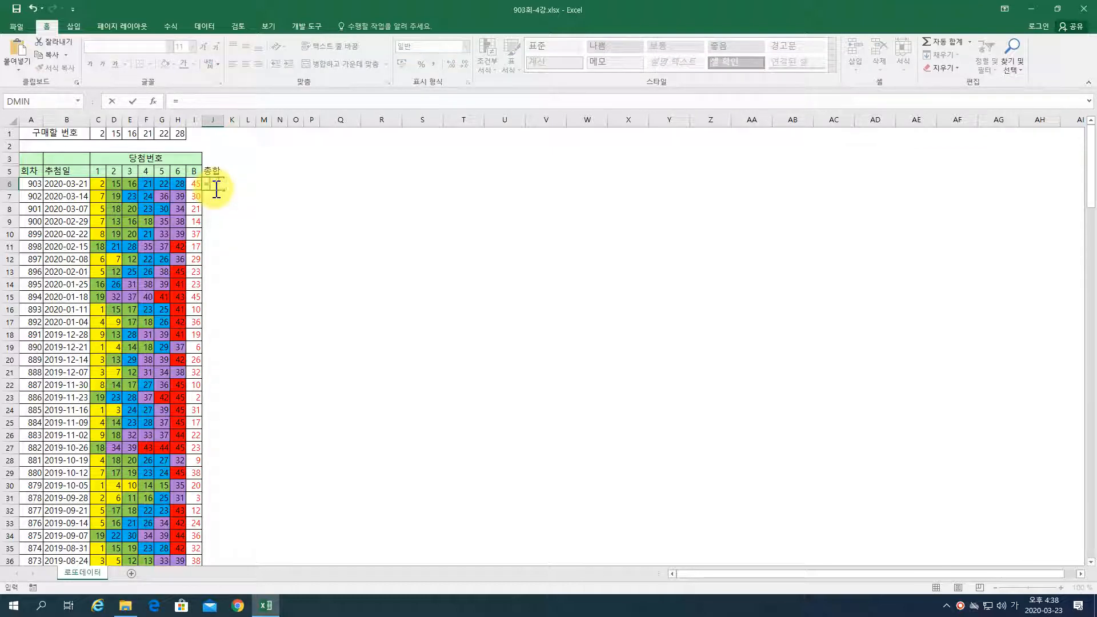
type("su")
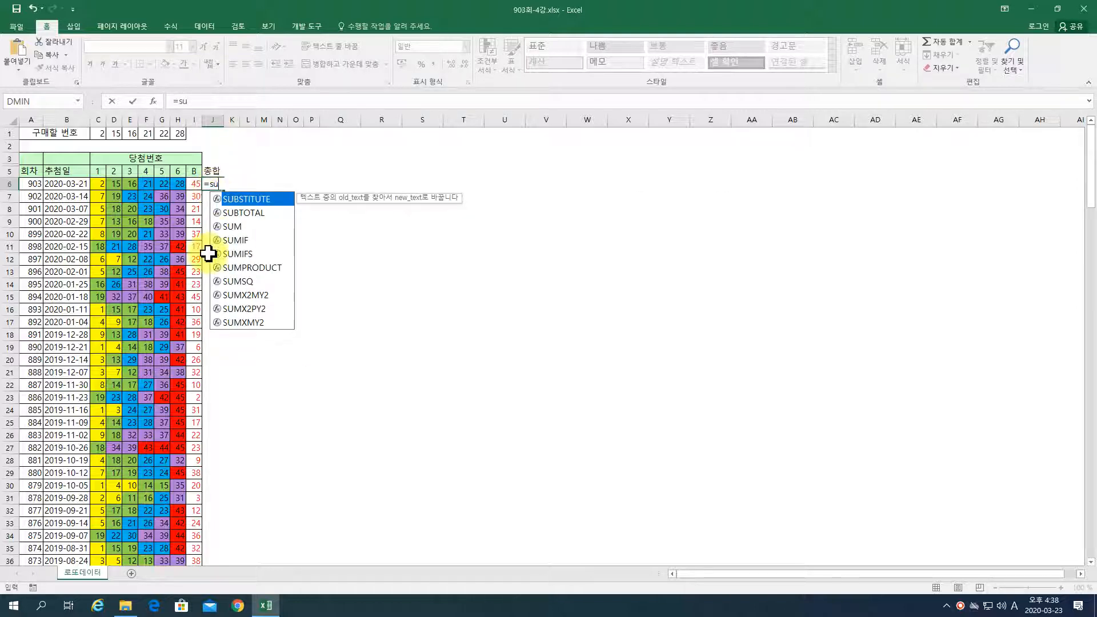
double_click(238, 226)
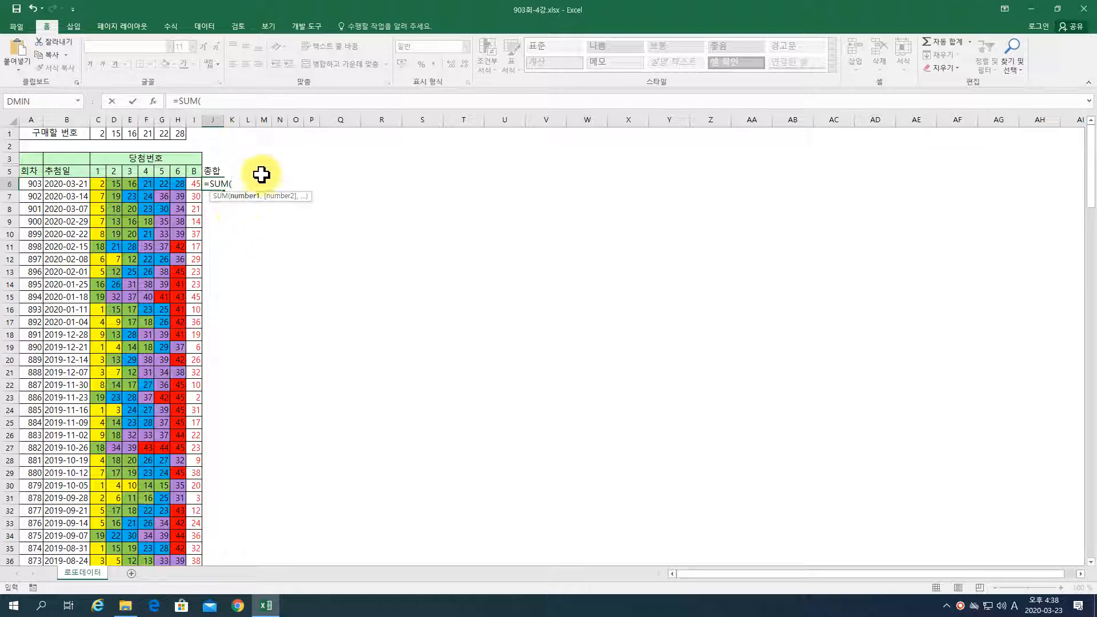
left_click(102, 182)
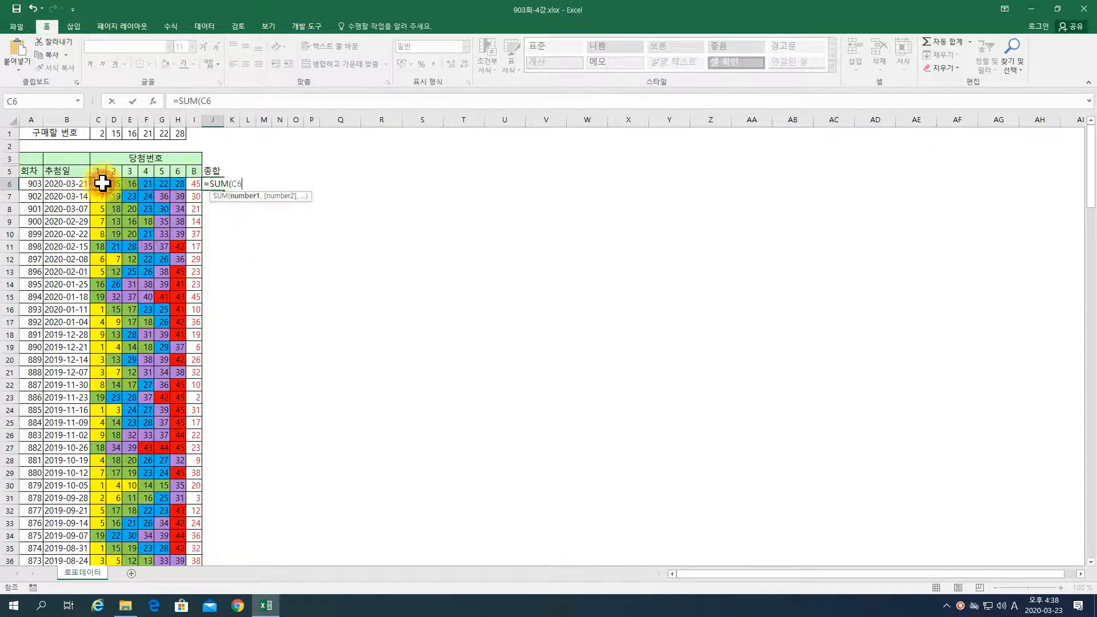
left_click_drag(103, 183, 177, 183)
type(")")
key("ctrl+Return")
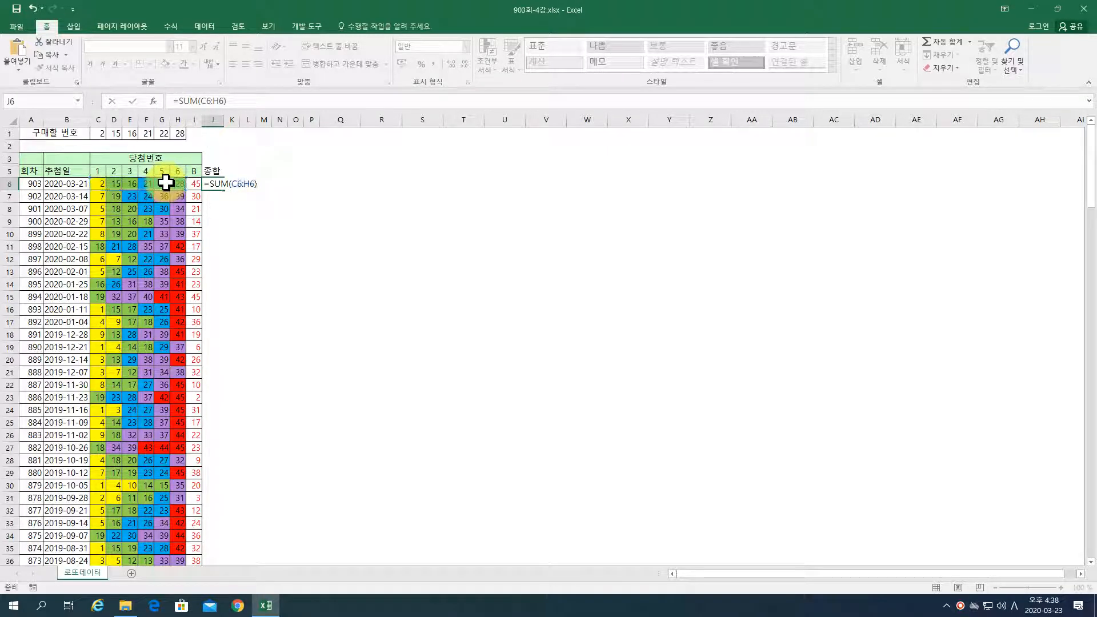
key("Return")
key("Up")
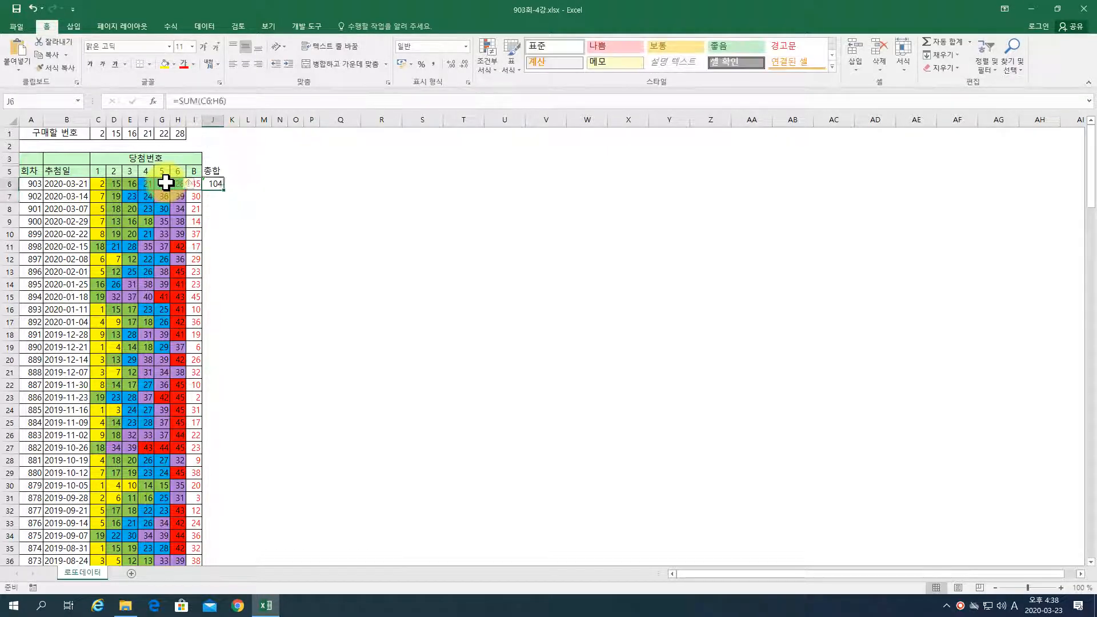
Fill the sum formula from J6 down column J to the last draw row.
double_click(224, 191)
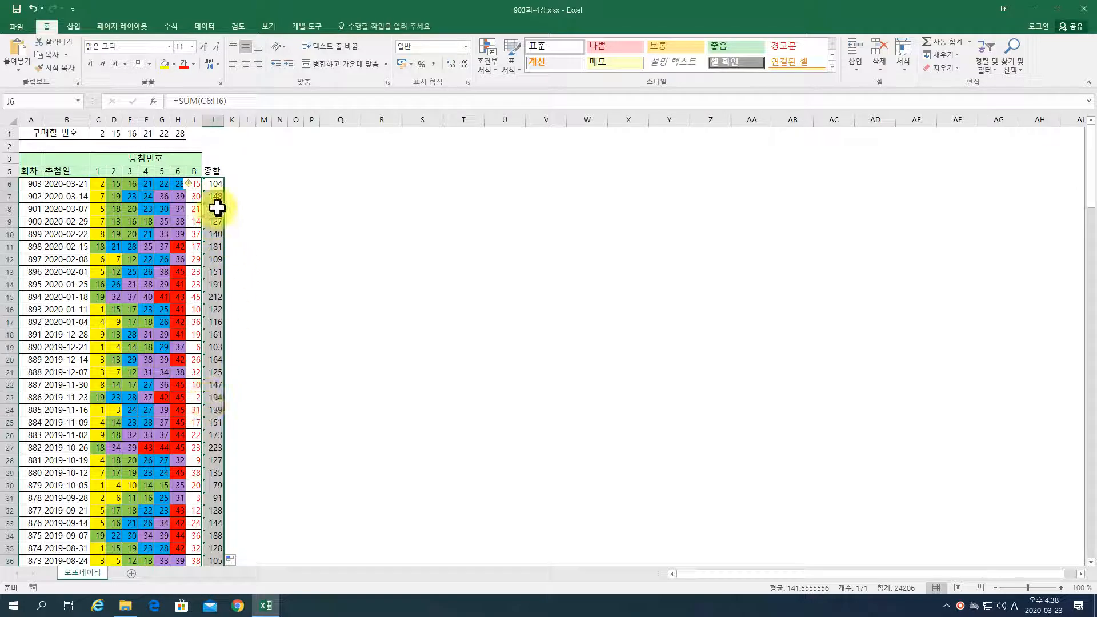
left_click(146, 184)
left_click(216, 184)
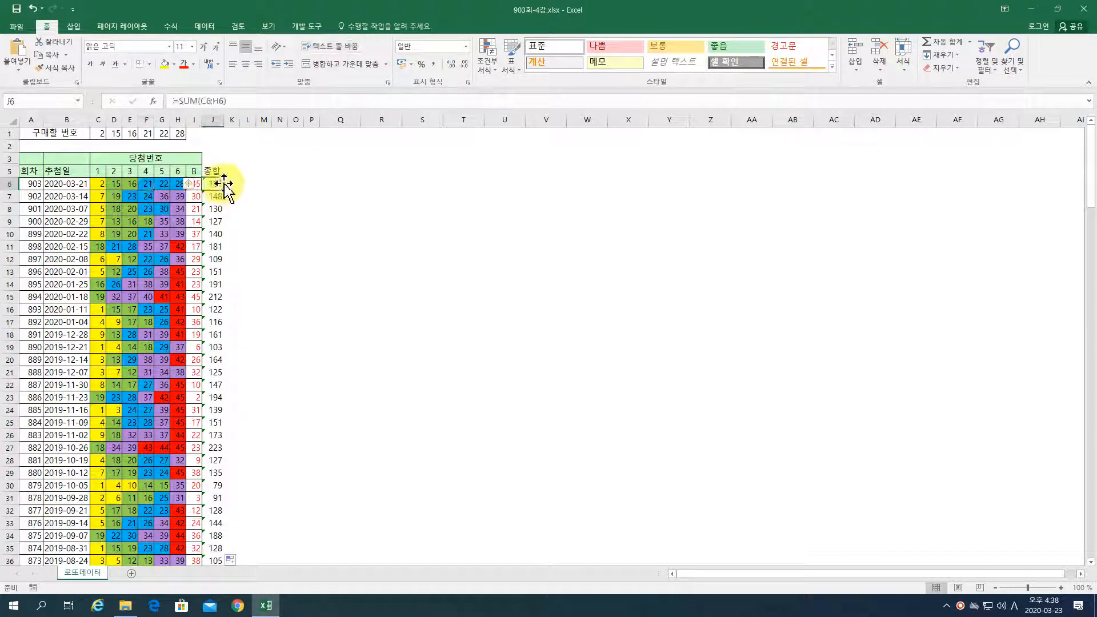
Apply all borders to the 종합 column from J5 down to J176.
left_click_drag(215, 158, 212, 171)
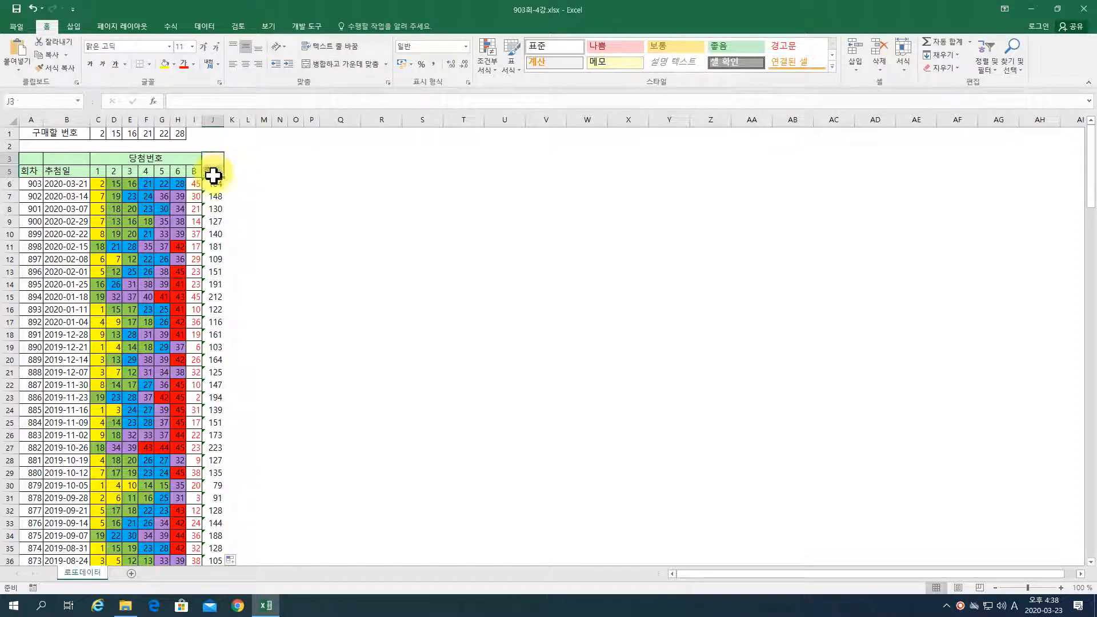
left_click(214, 172)
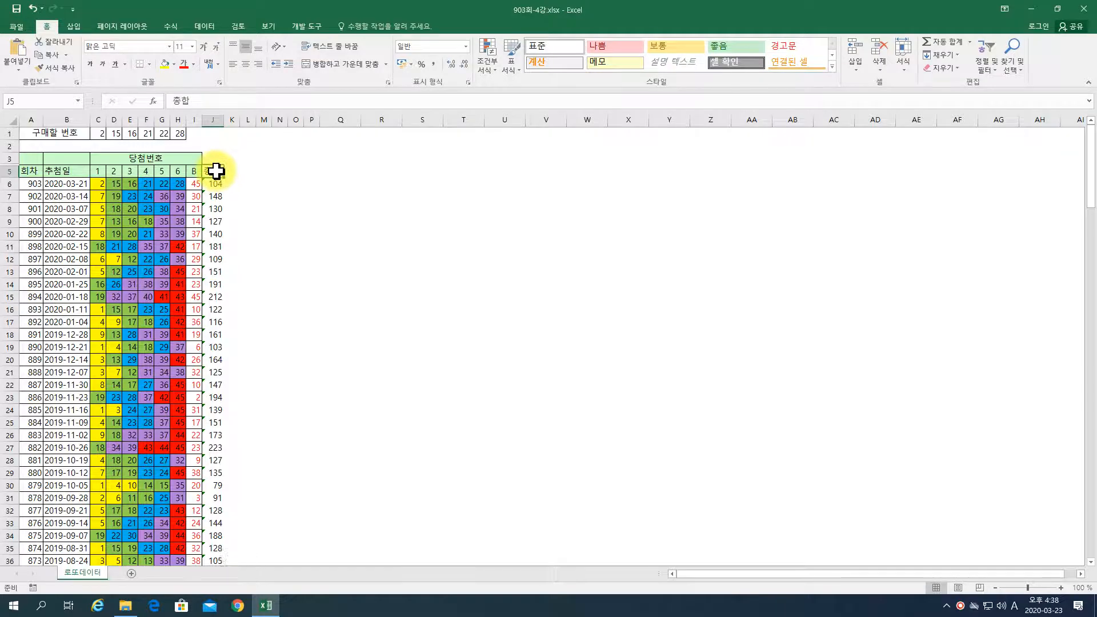
key("ctrl+shift+Down")
left_click(150, 64)
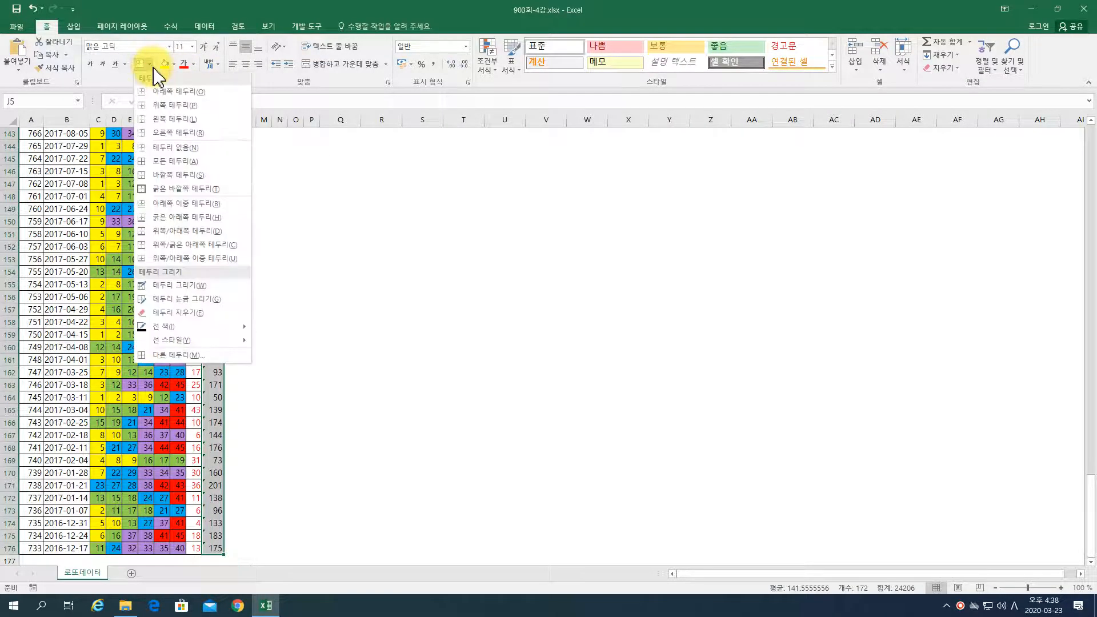
left_click(172, 160)
key("ctrl+BackSpace")
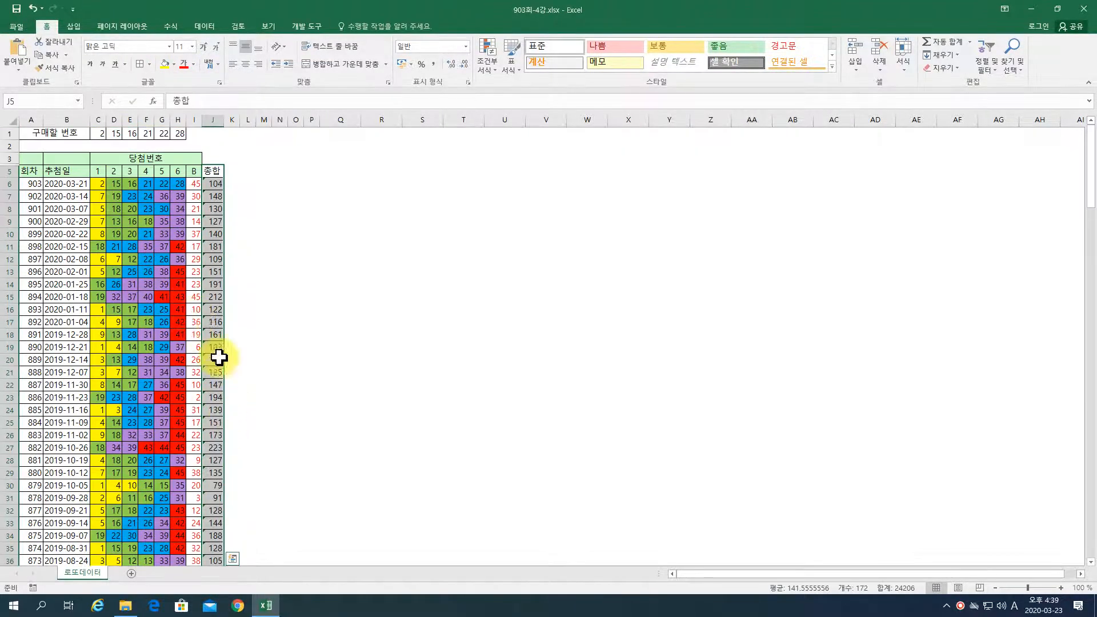
left_click(215, 184)
Copy the formatting of header cell I5 (B) onto the 종합 header in J5.
left_click(213, 169)
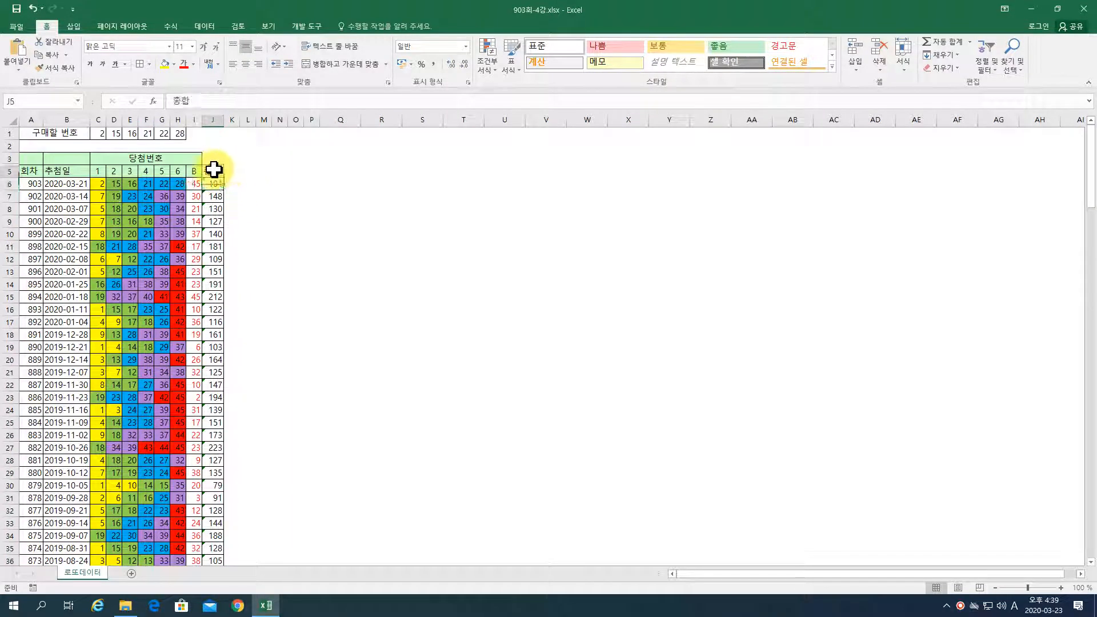
left_click(195, 171)
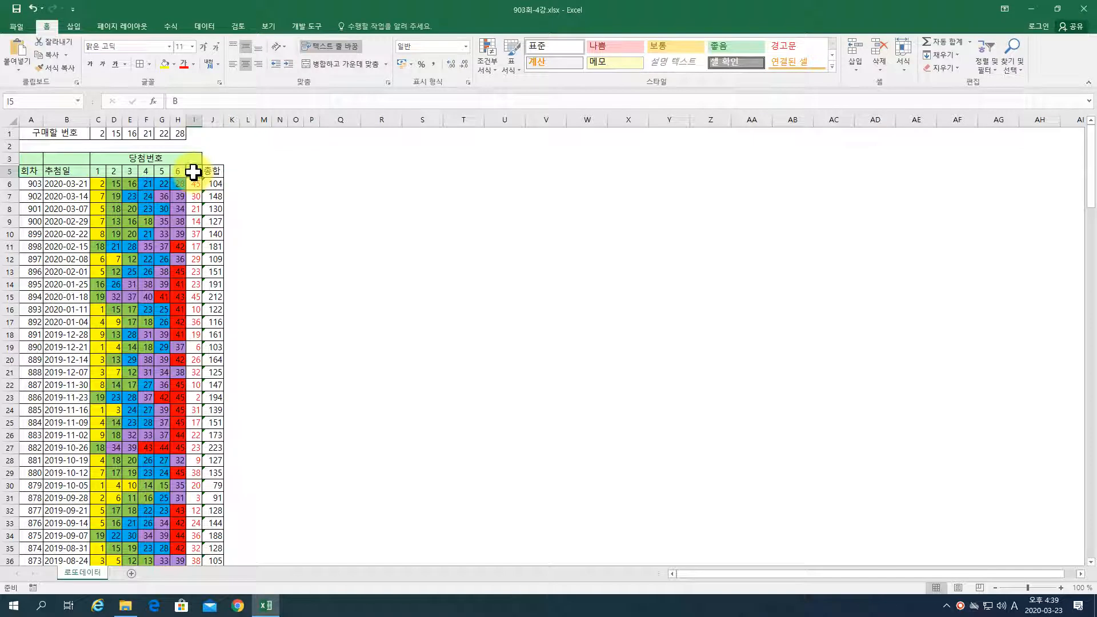
left_click(55, 68)
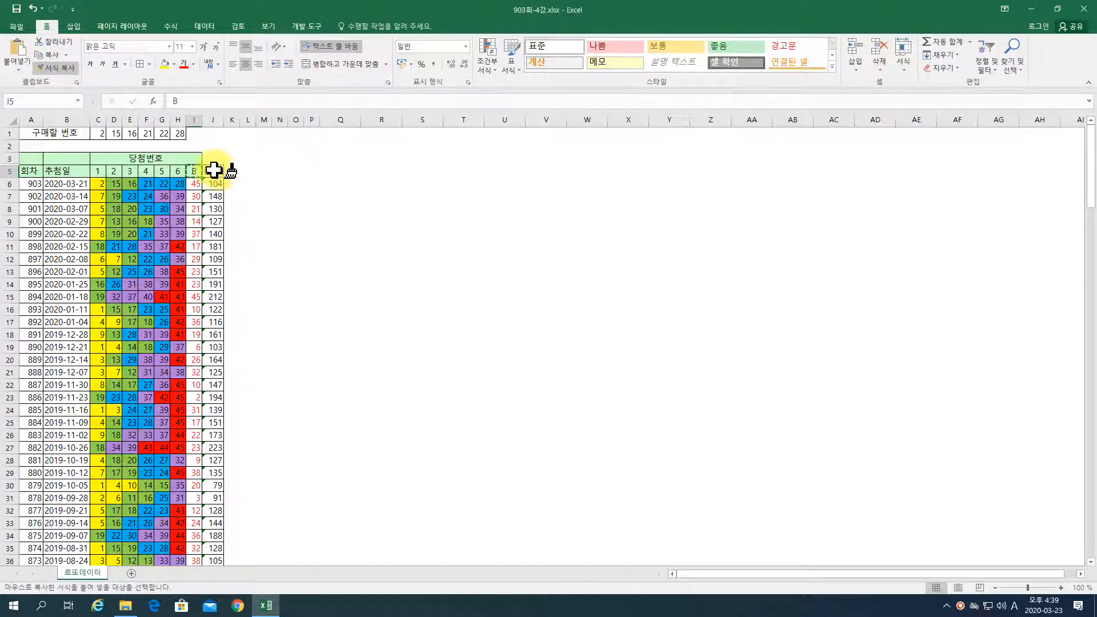
left_click(215, 171)
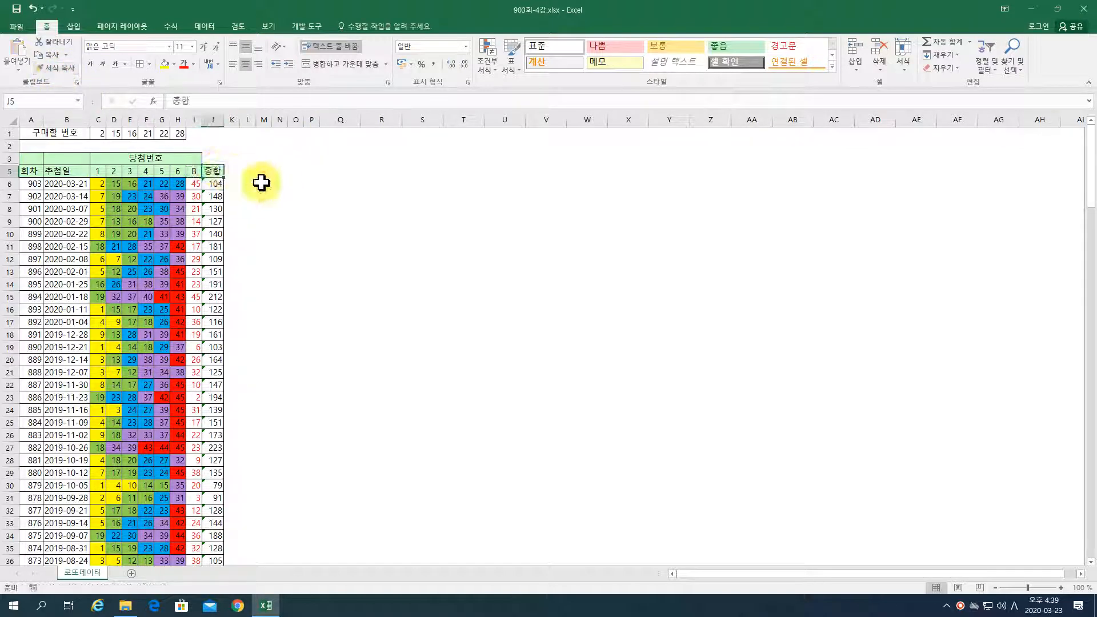
Copy the formatting of header cell B3 onto cell J3 above the 종합 header.
left_click(196, 156)
left_click(57, 158)
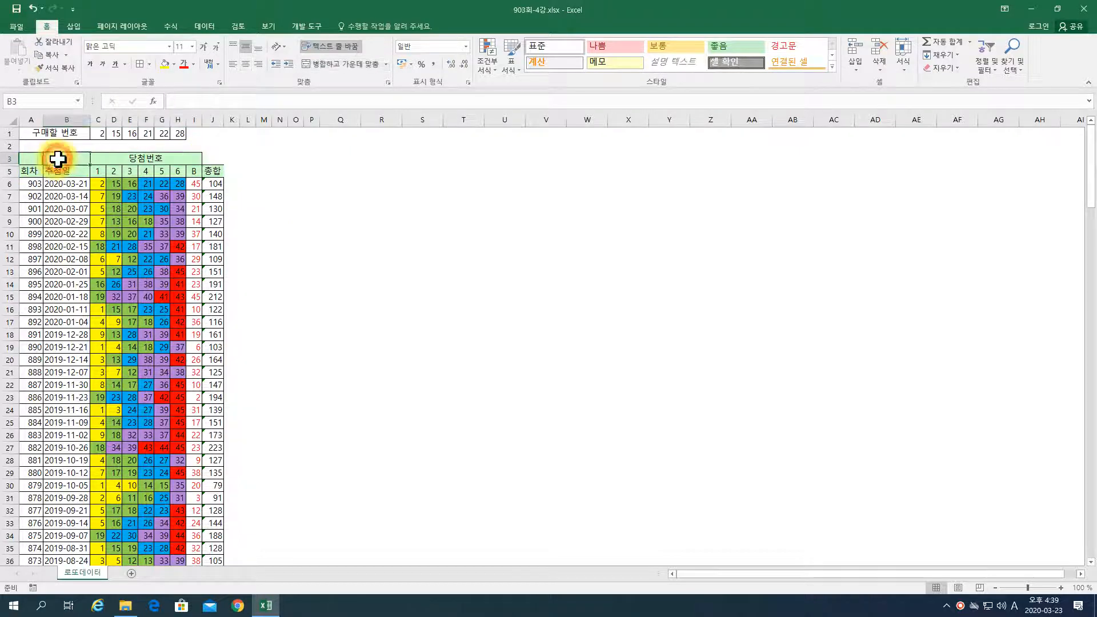
left_click(55, 68)
left_click(213, 158)
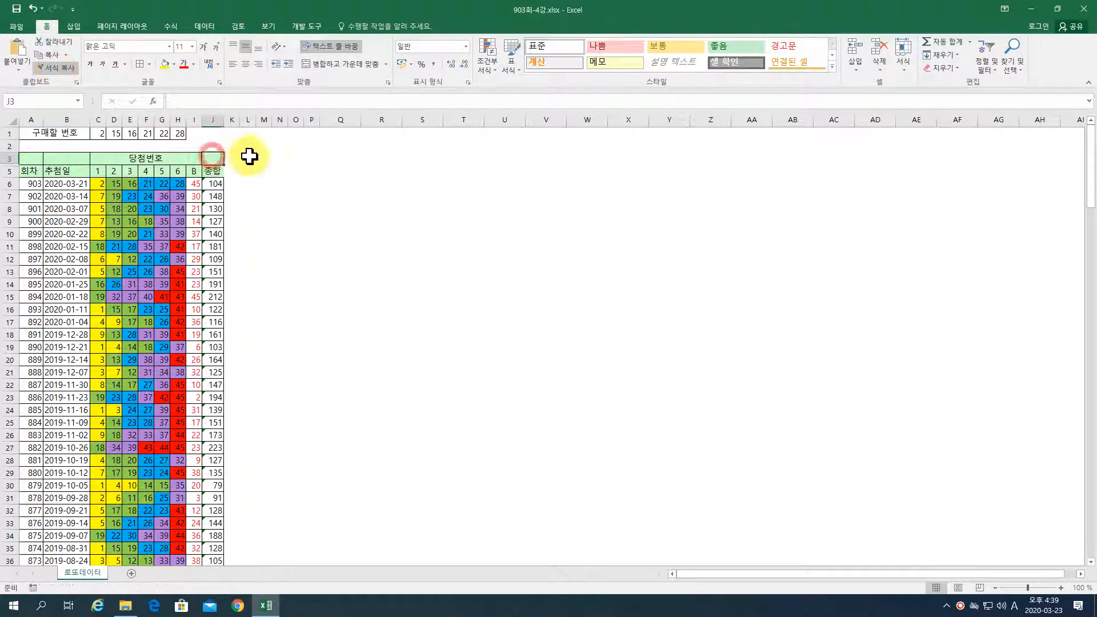
left_click(264, 184)
left_click(217, 157)
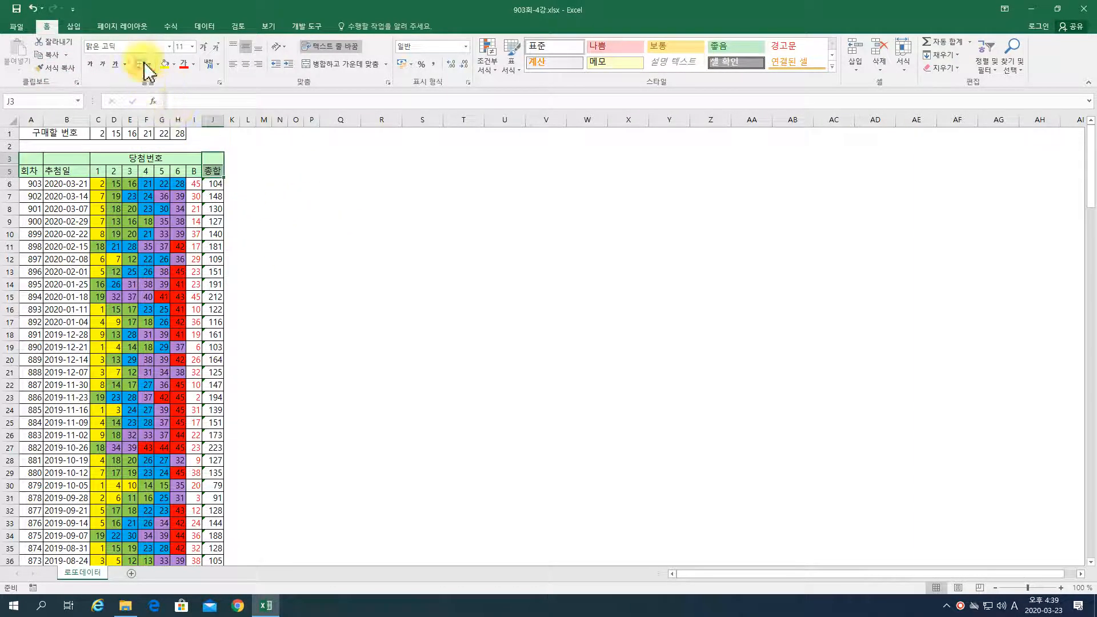
left_click(280, 183)
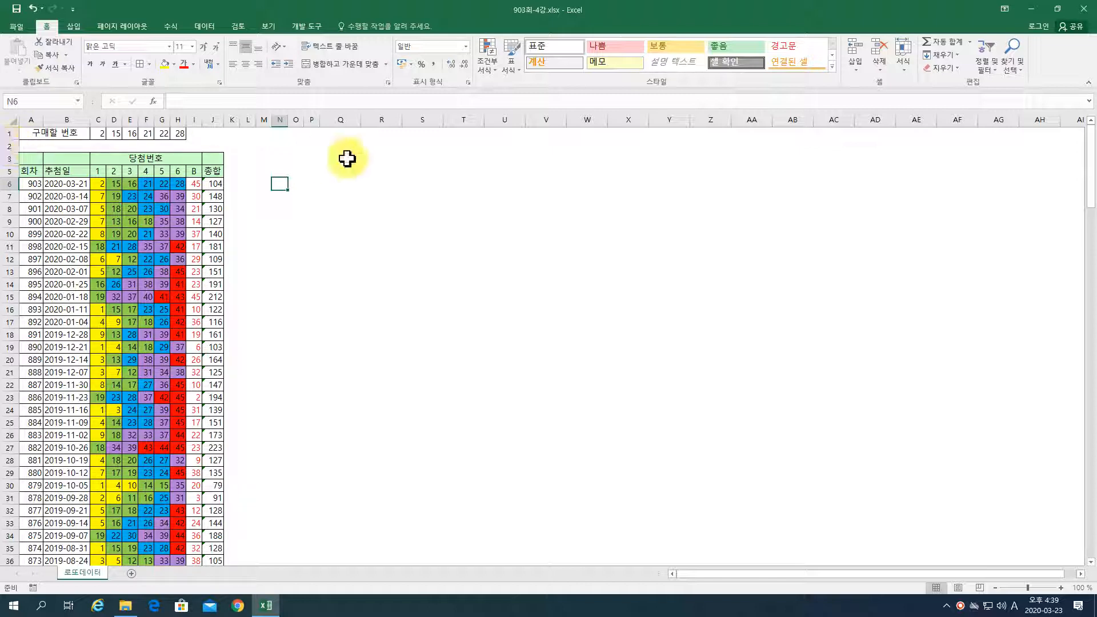
Examine the totals in the 종합 column down through the draw rows.
left_click(234, 183)
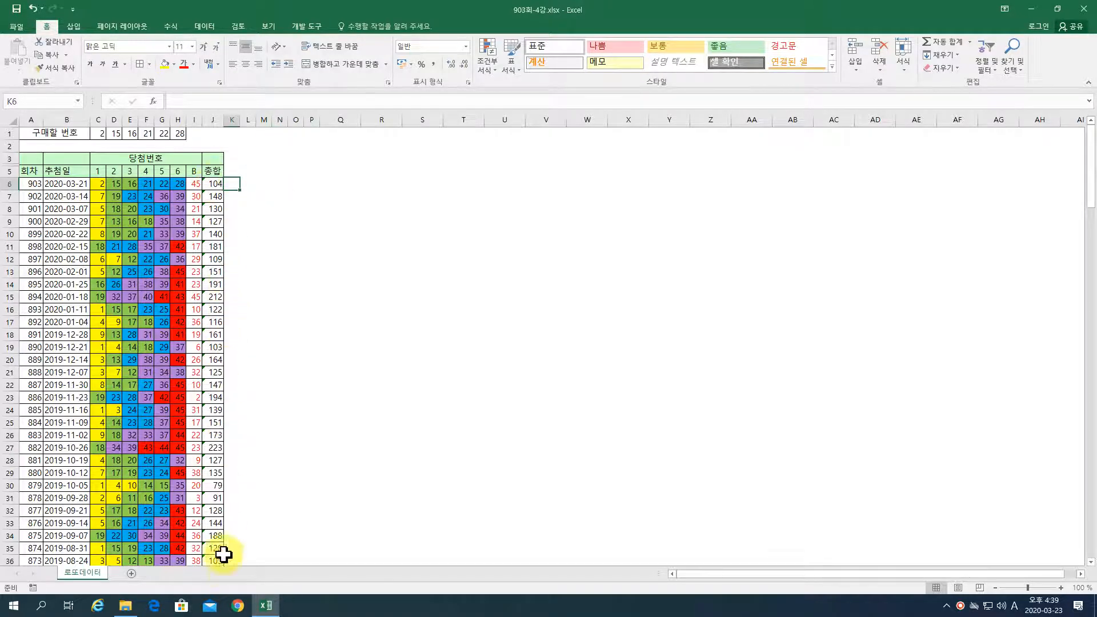
scroll(215, 479, "down", 10)
scroll(217, 479, "up", 3)
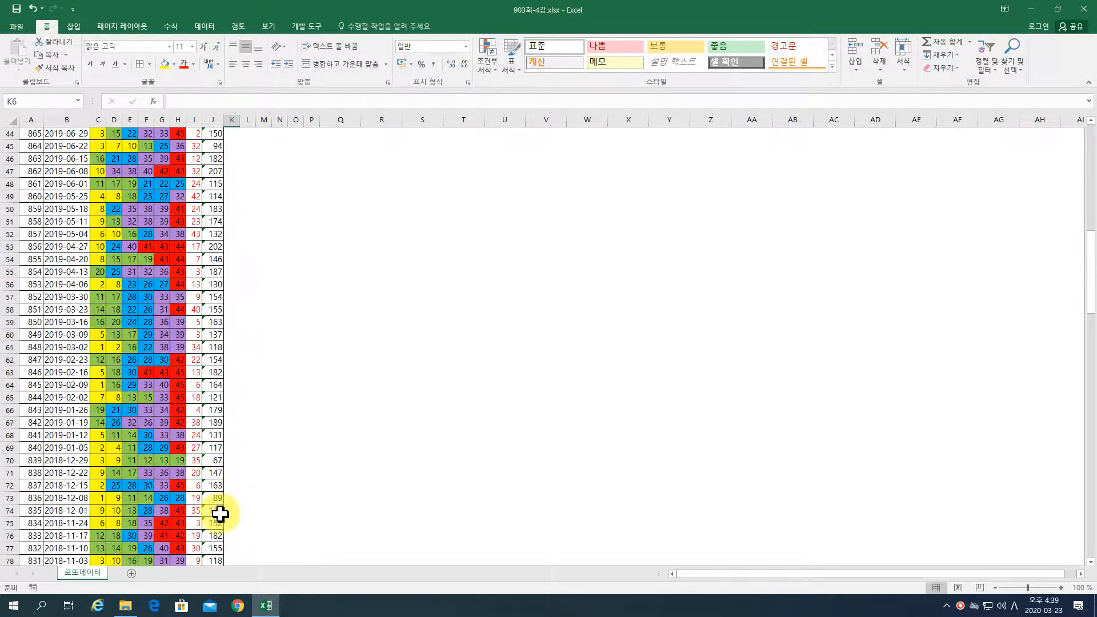
scroll(221, 451, "up", 7)
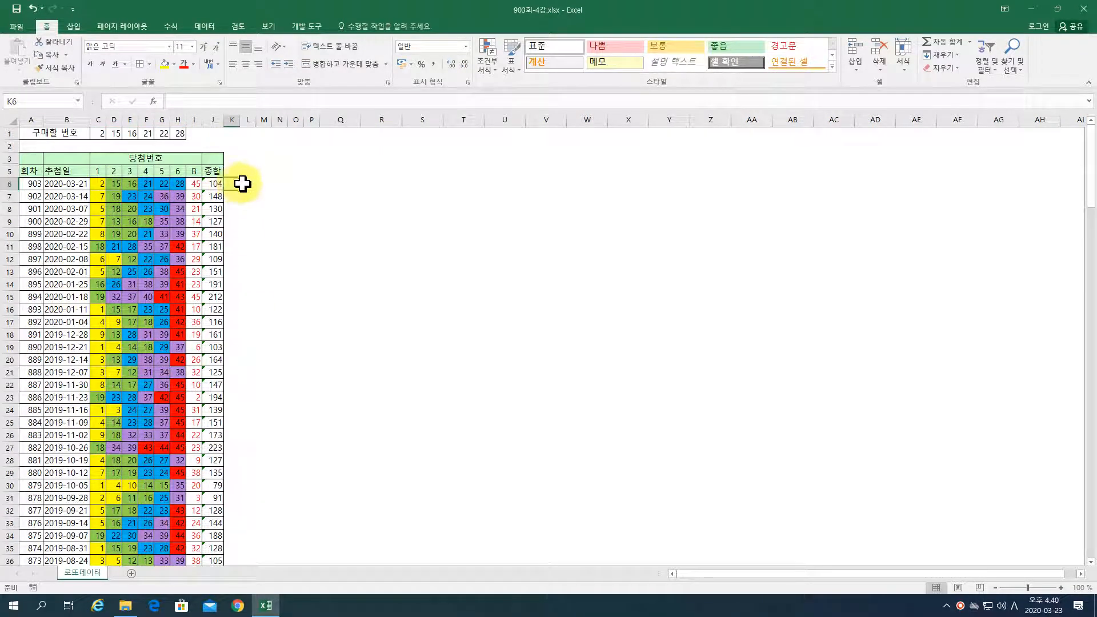
scroll(242, 467, "down", 9)
scroll(242, 466, "down", 15)
scroll(254, 491, "up", 12)
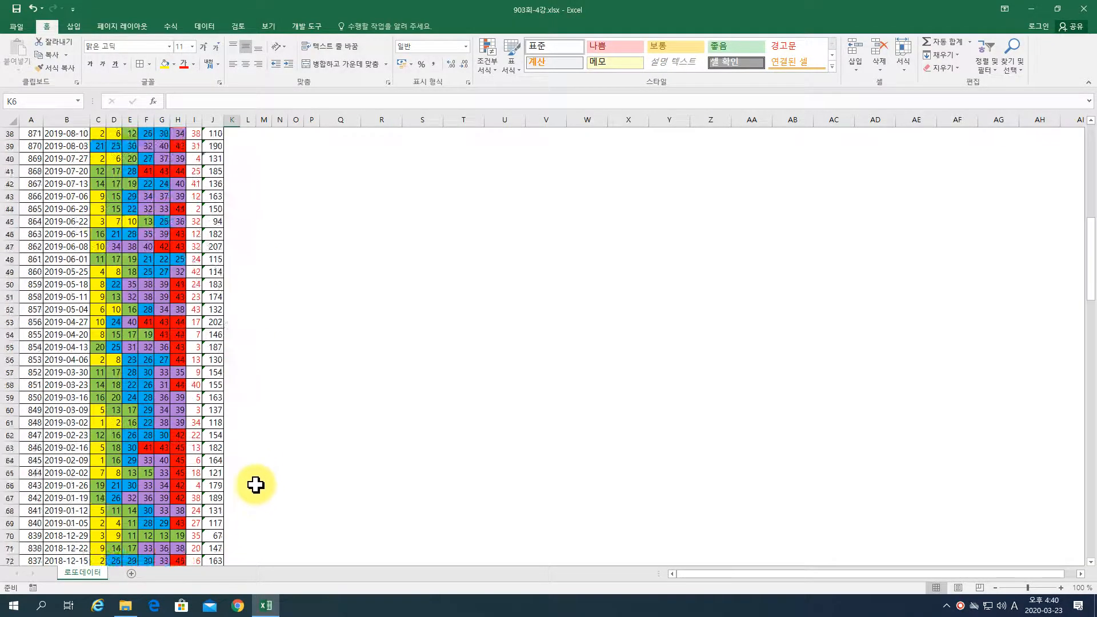
scroll(255, 479, "up", 12)
Enter the formula =MIN(J6:J176) in cell N5 to find the smallest draw total.
left_click(233, 170)
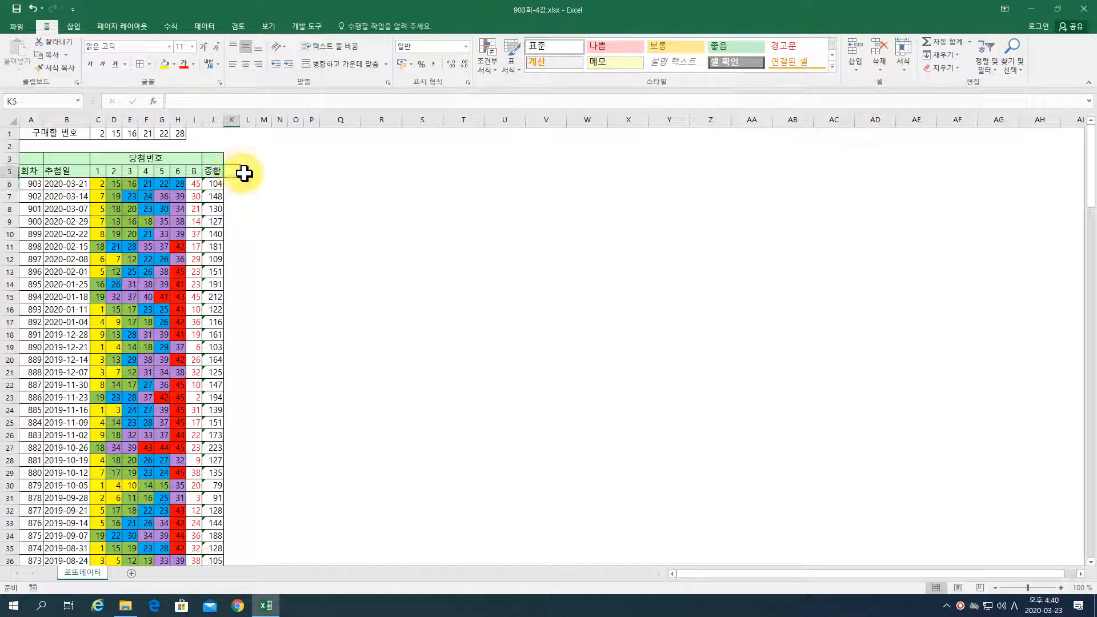
left_click(342, 171)
left_click(315, 171)
left_click_drag(321, 174, 283, 170)
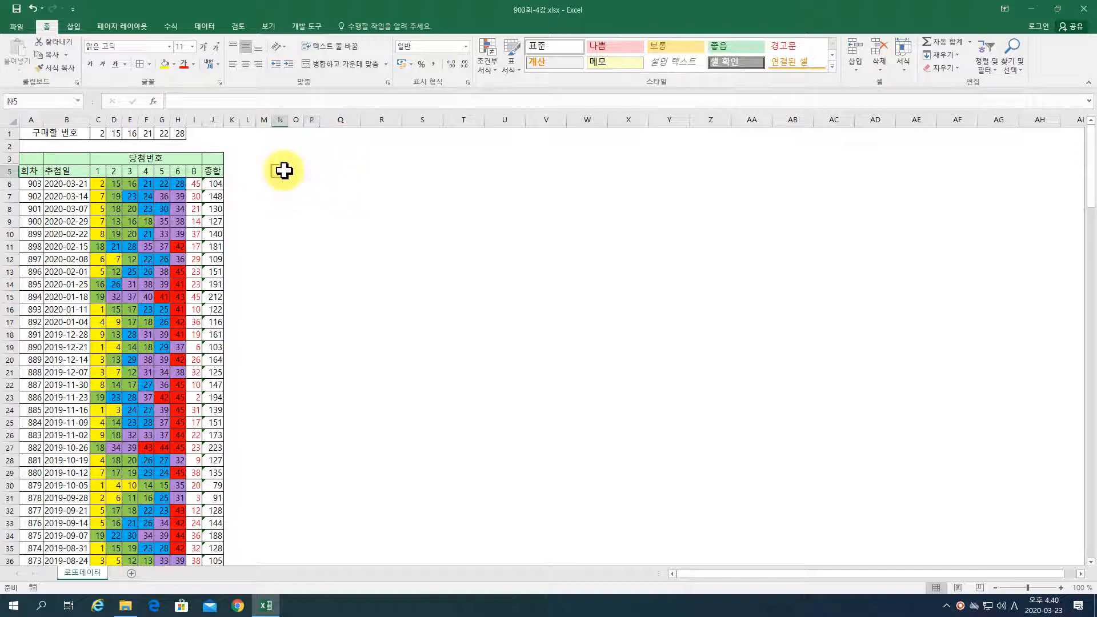
type("=")
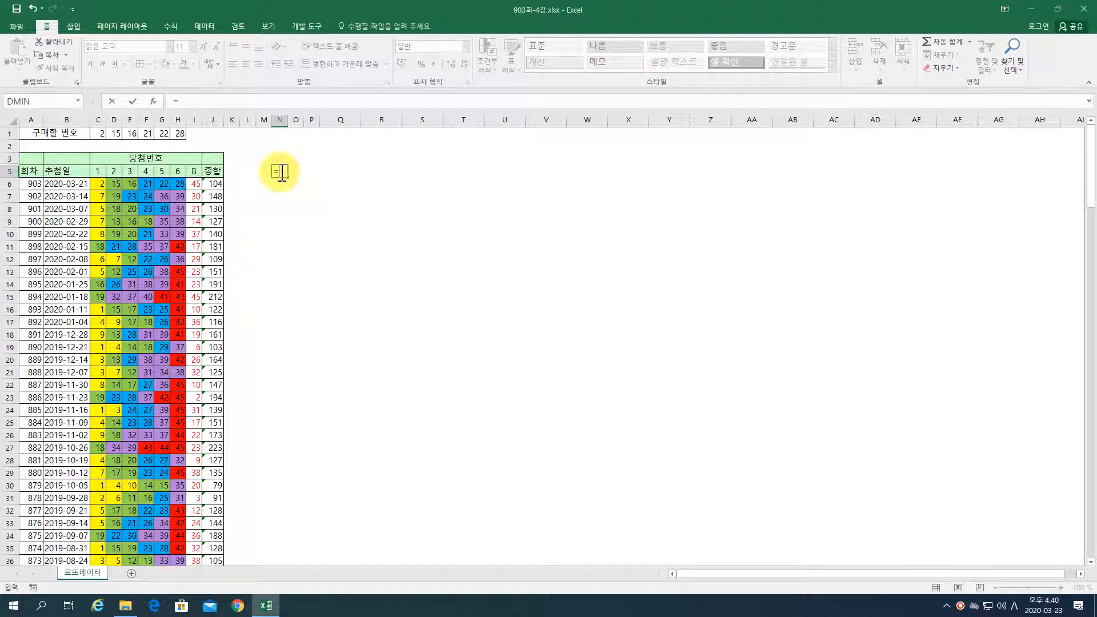
type("min")
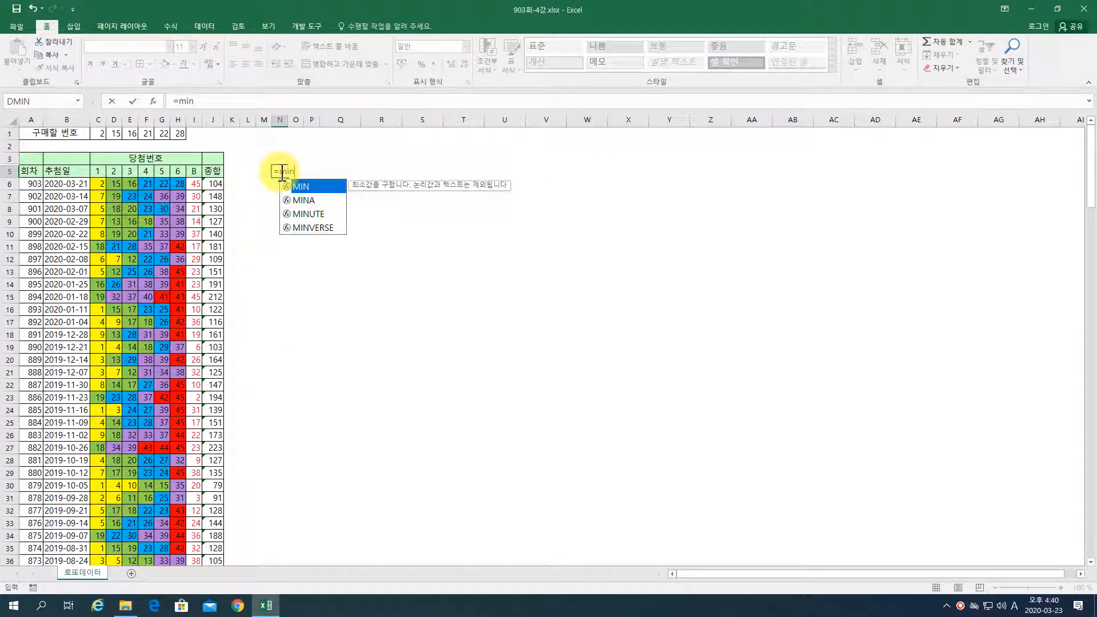
type("(")
left_click(213, 186)
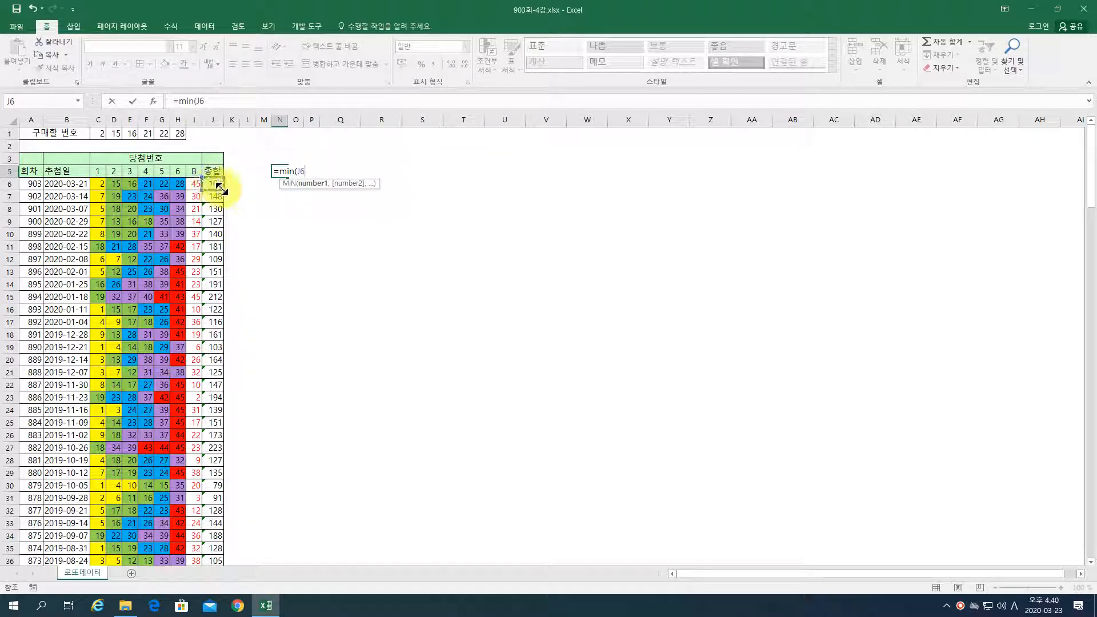
key("ctrl+shift+Down")
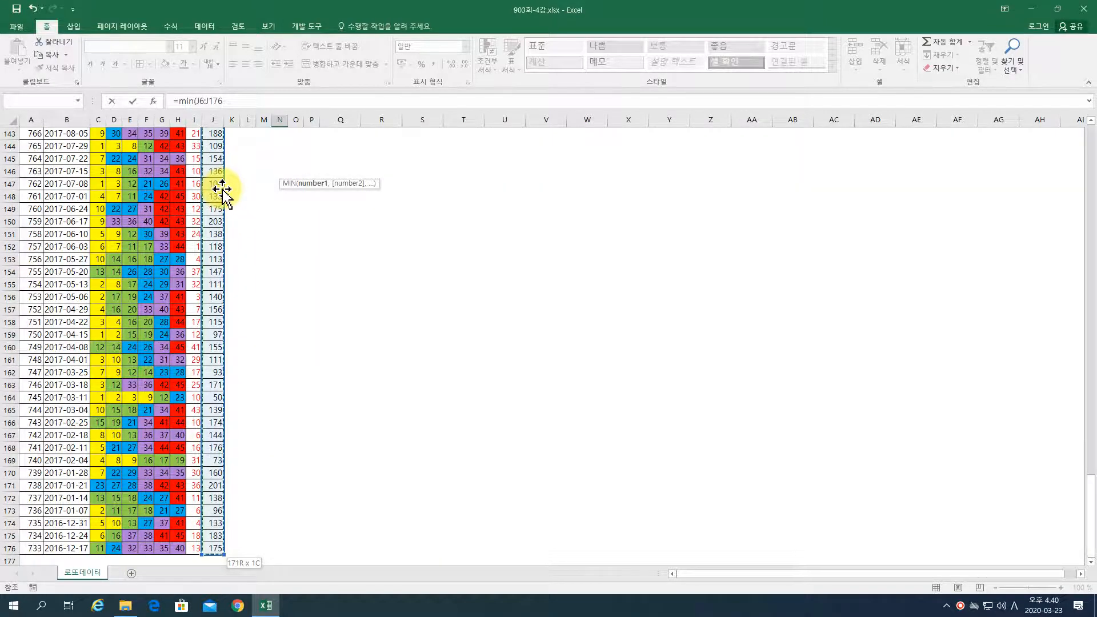
key("Return")
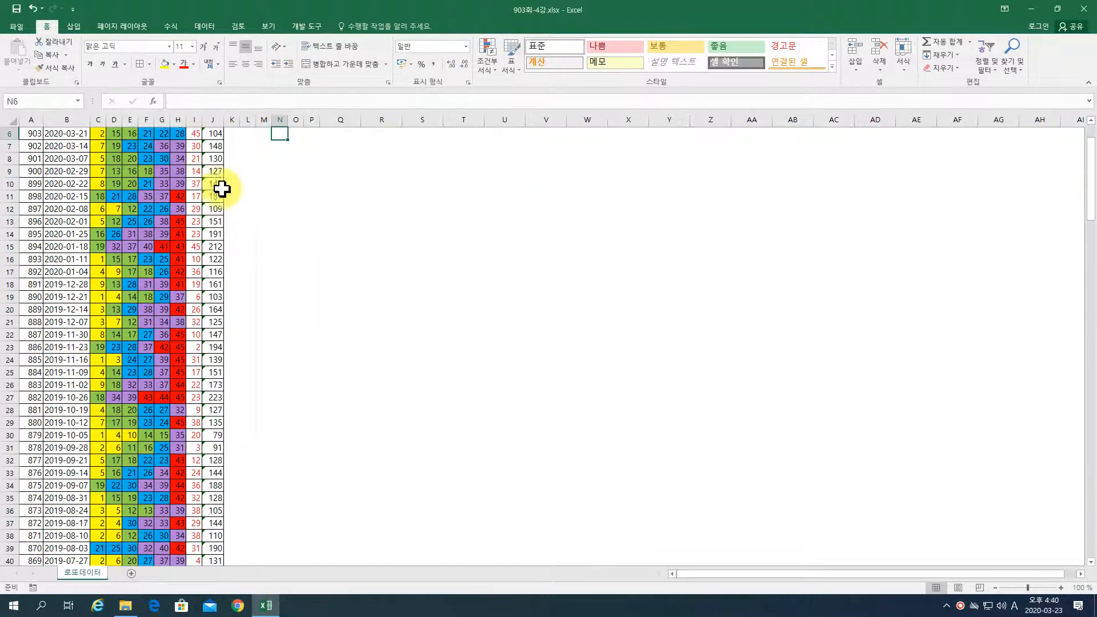
left_click(280, 171)
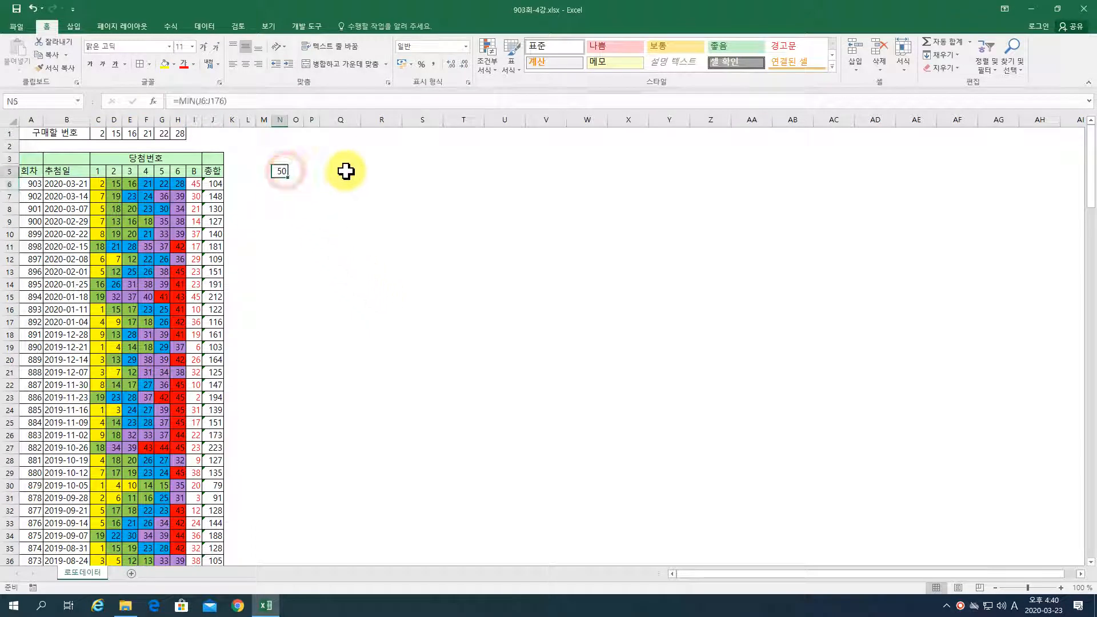
Label cell M5 as 최소 and widen column M slightly to fit the text.
left_click(265, 169)
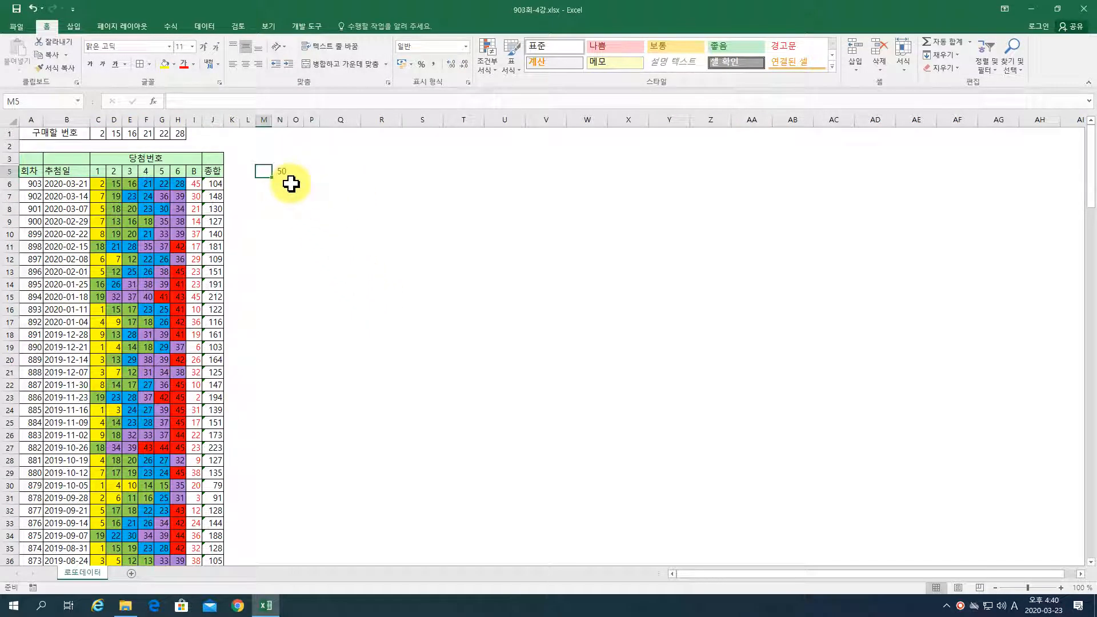
type("chlth")
key("Return")
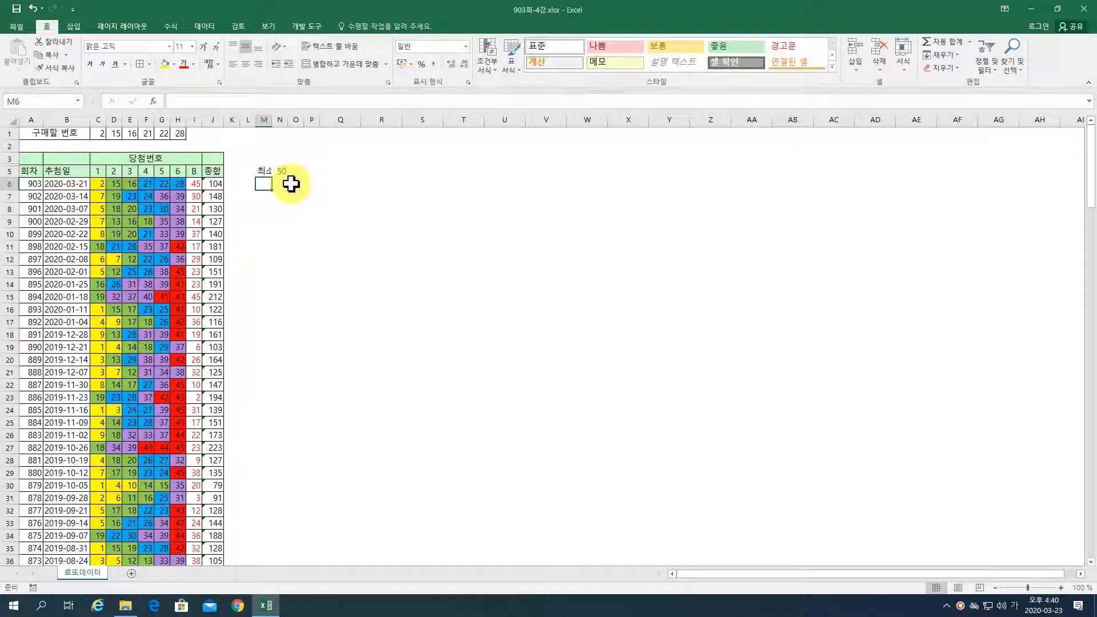
left_click_drag(273, 118, 281, 118)
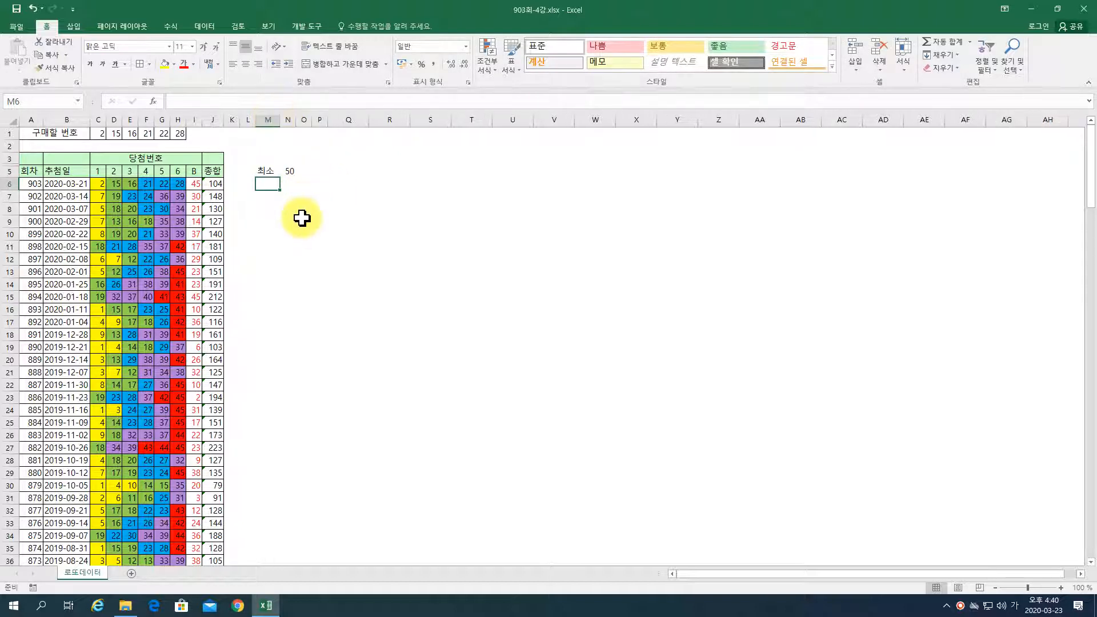
Label cell M6 as 최대 and enter the formula =MAX(J6:J176) in N6 to find the largest draw total.
type("최대")
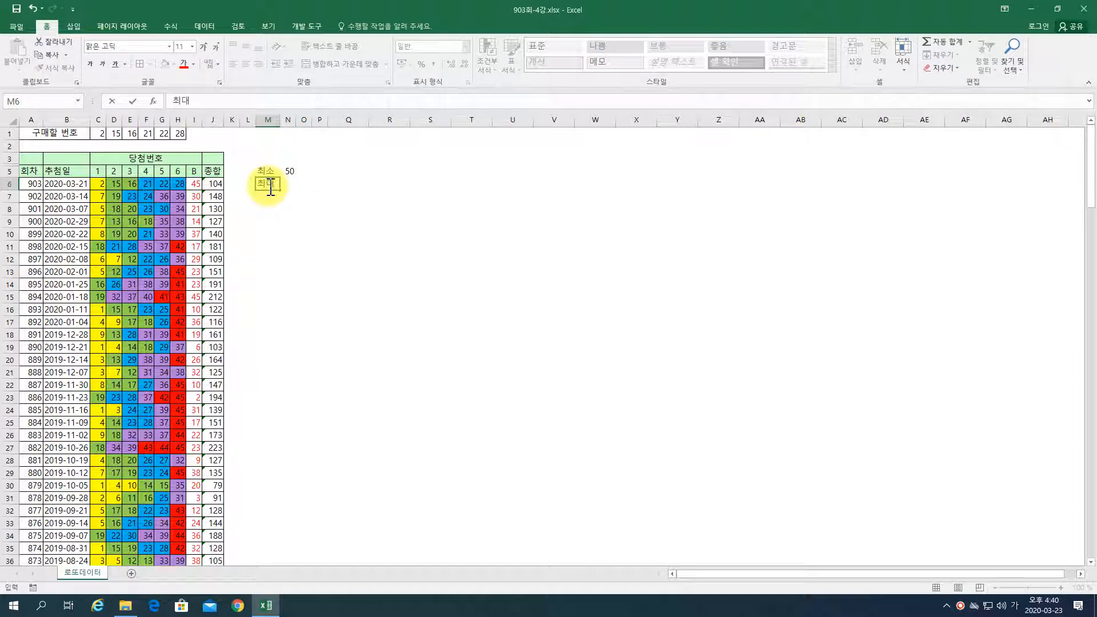
key("Tab")
type("=")
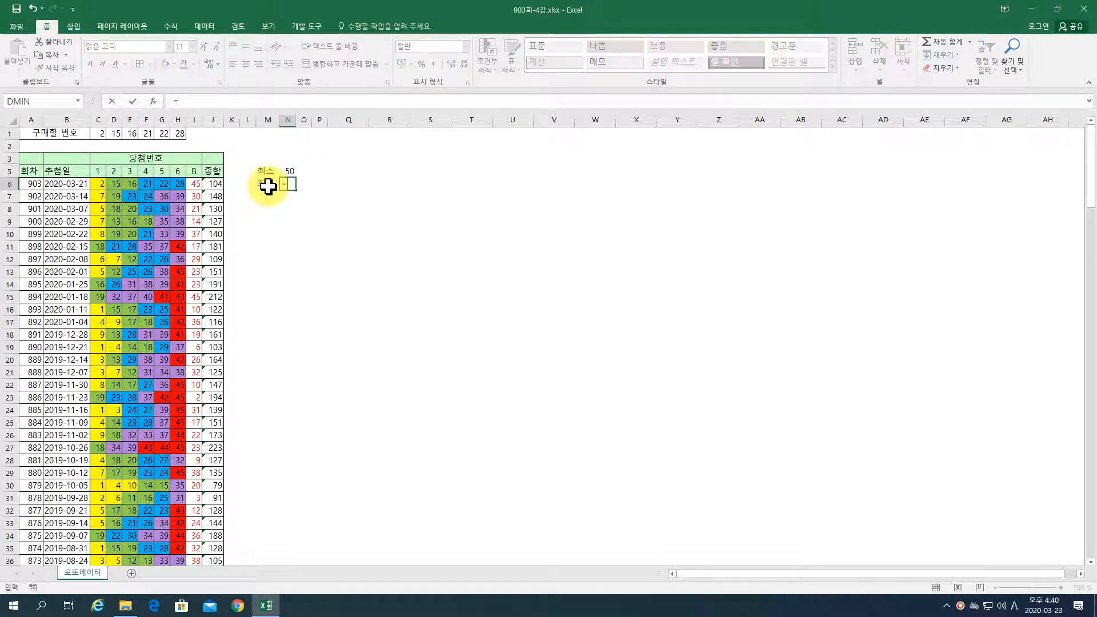
type("max(")
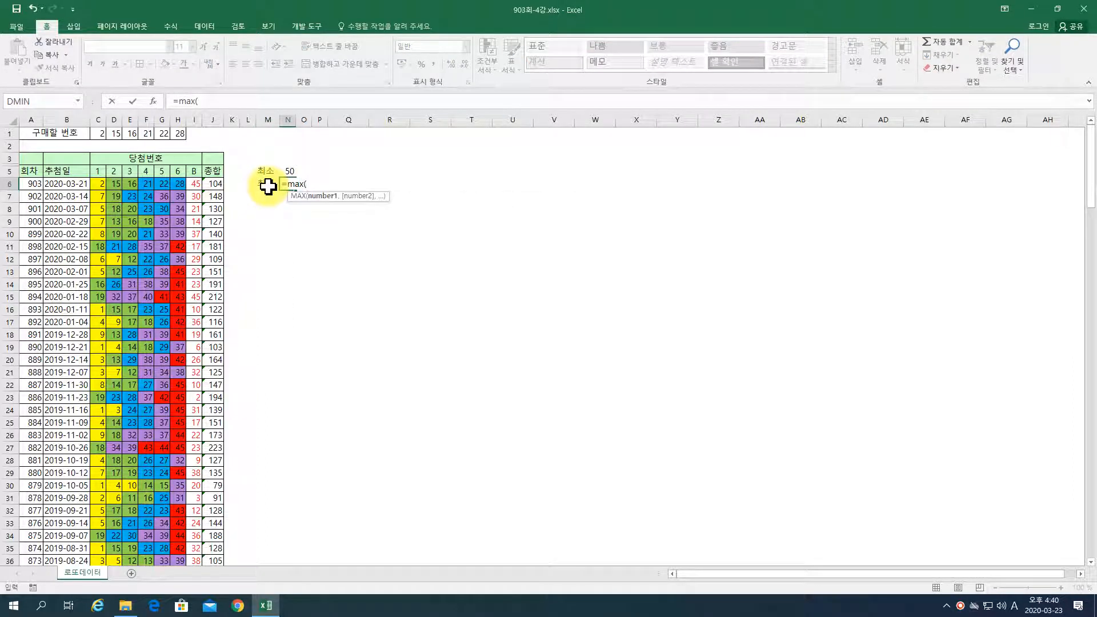
left_click(208, 182)
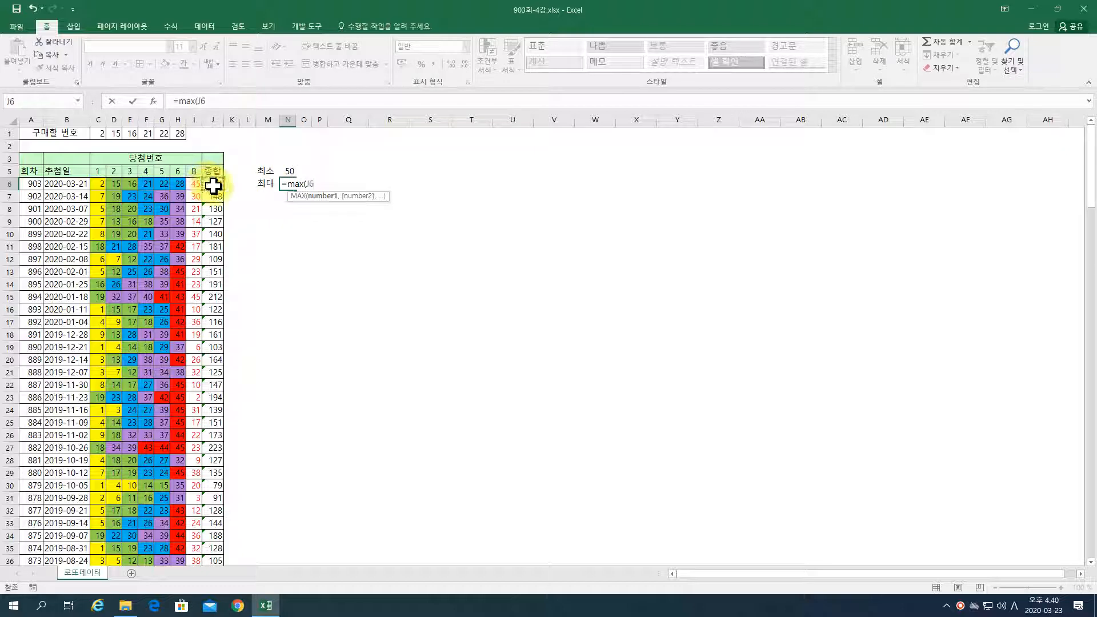
key("ctrl+shift+Down")
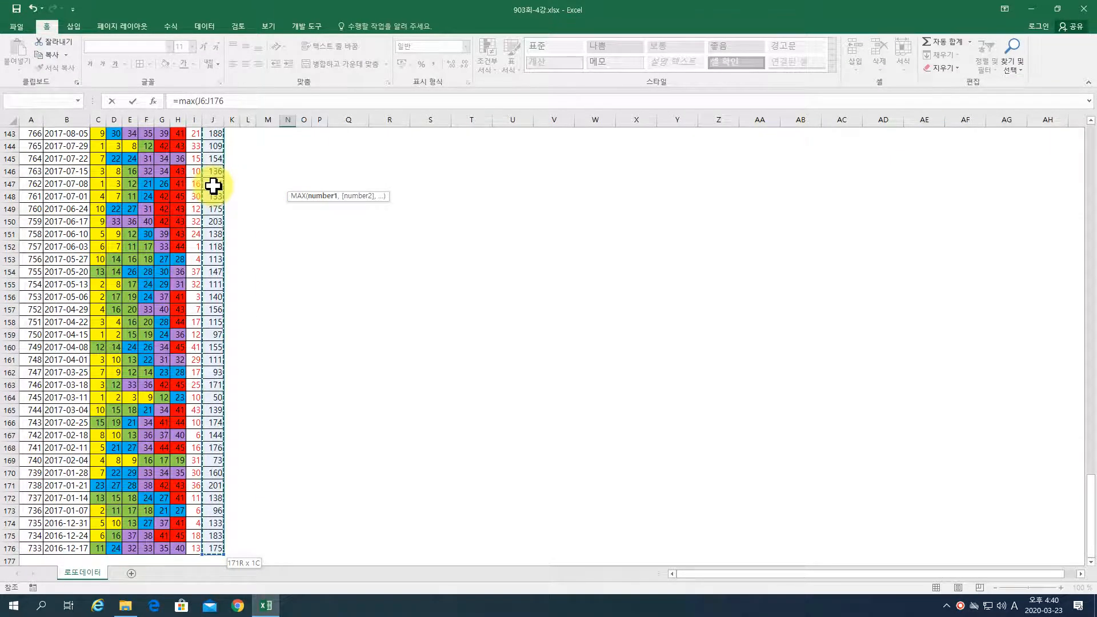
key("ctrl+Return")
key("Return")
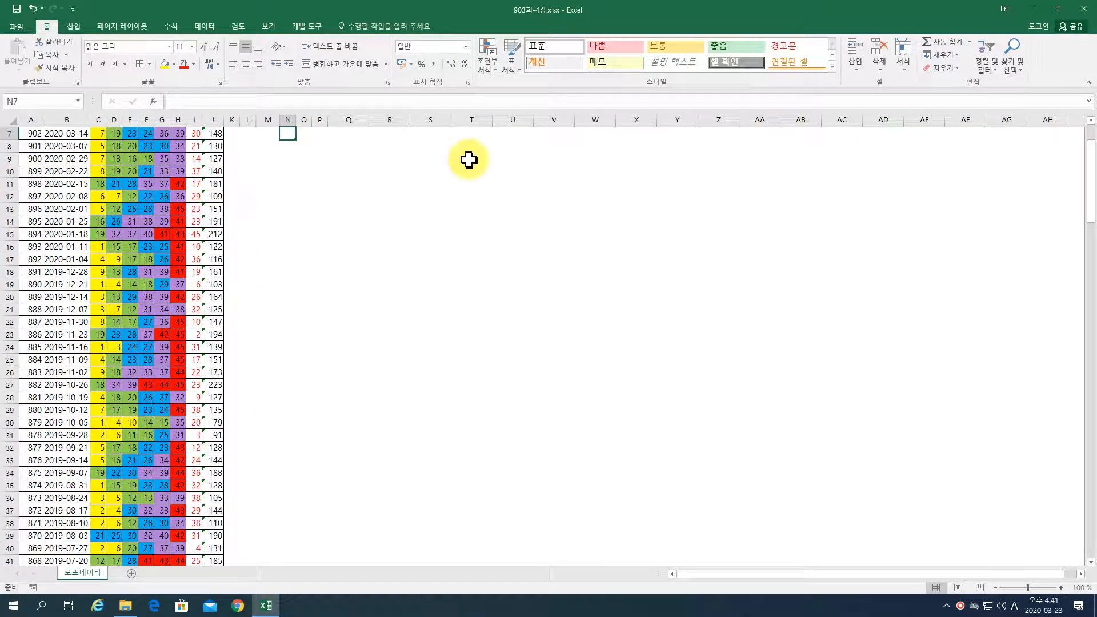
scroll(434, 223, "up", 2)
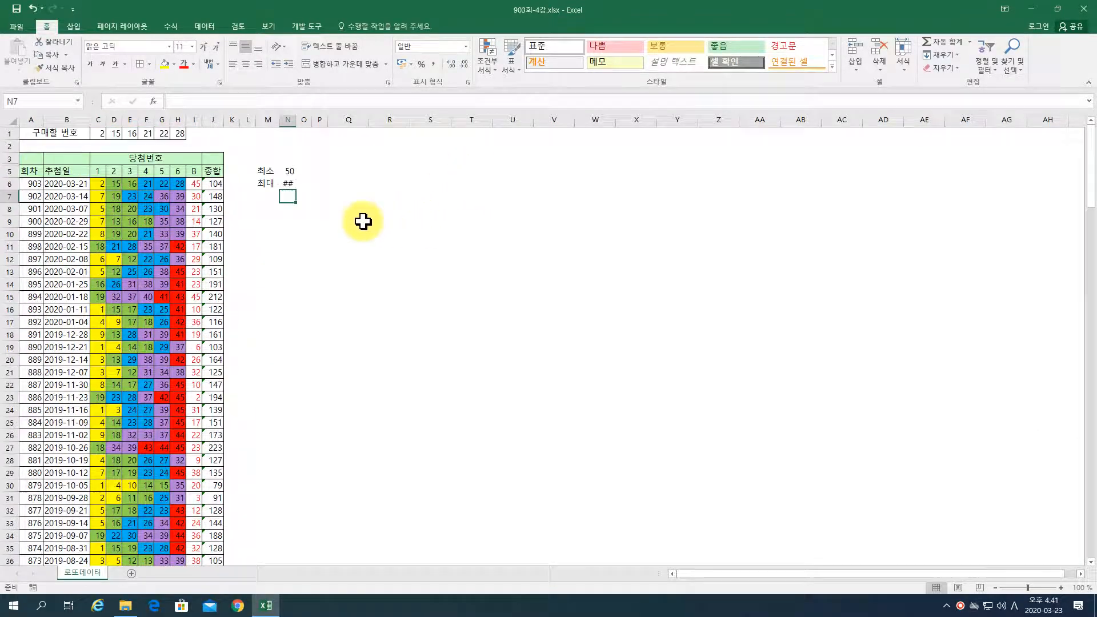
Autofit the width of column N and review the maximum and minimum formulas in N6 and N5.
double_click(296, 118)
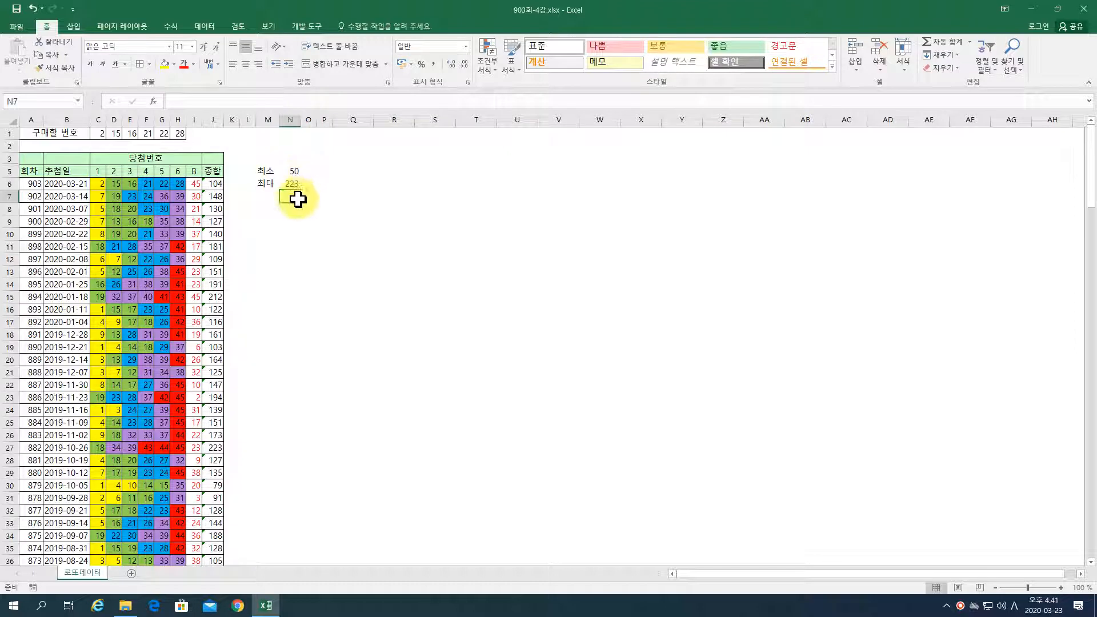
left_click(291, 183)
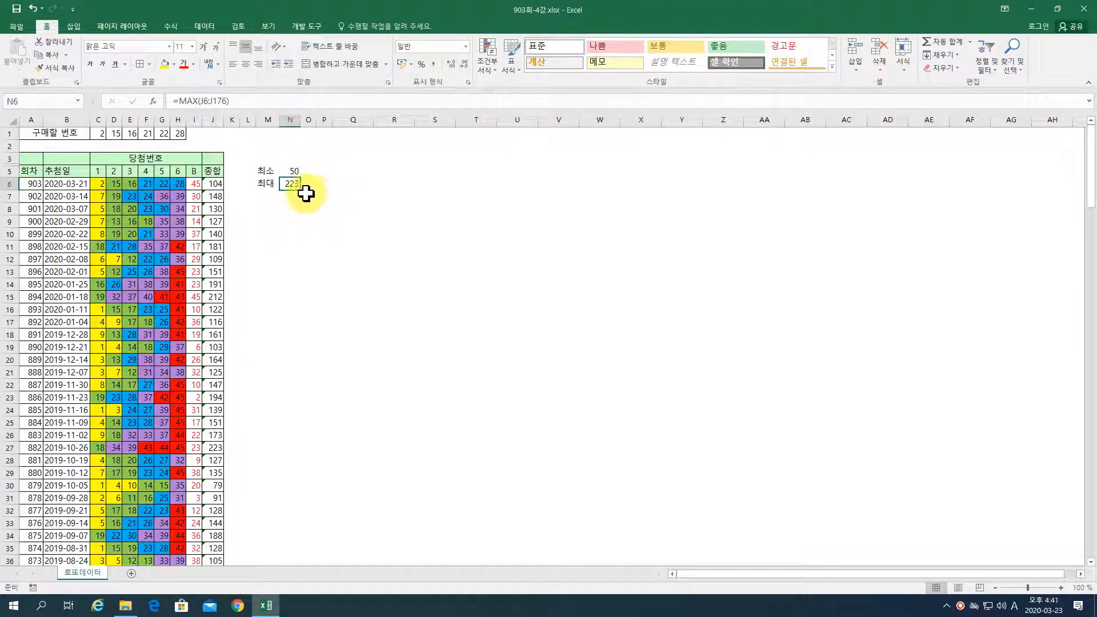
left_click(291, 169)
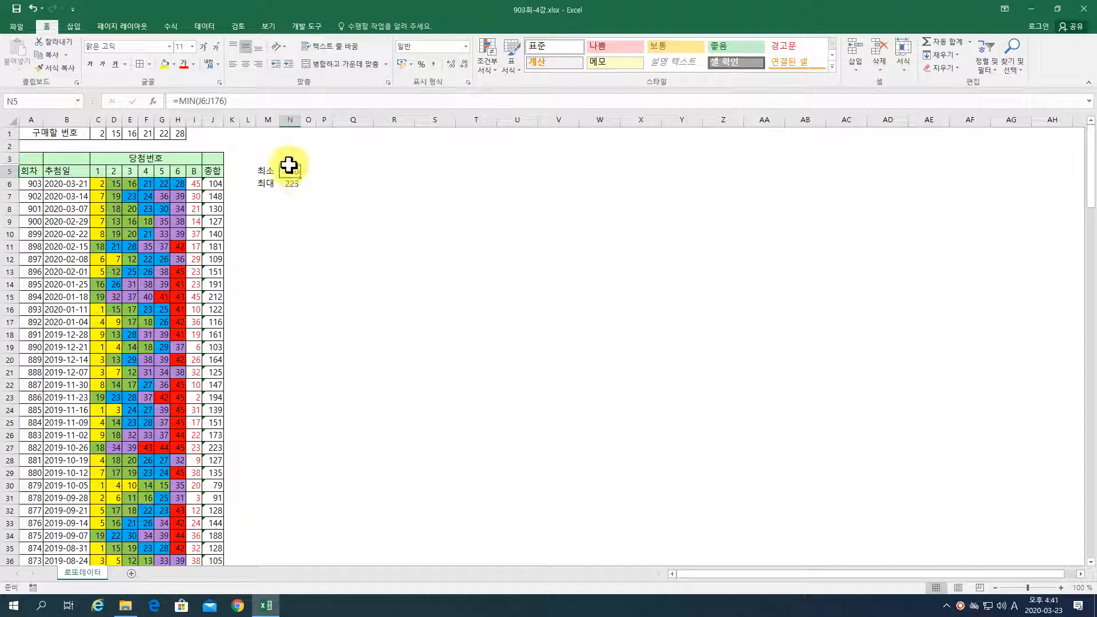
left_click(298, 185)
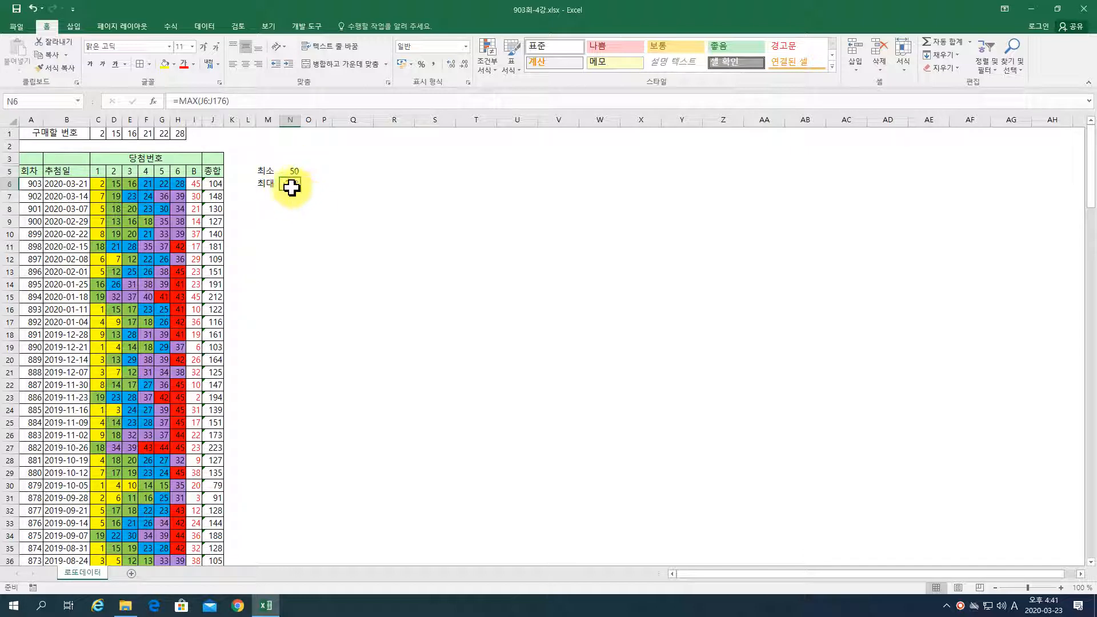
Enter the interval values 50, 60, 70, 80, 90, 110, 120 and 130 down column Q in cells Q5 to Q12.
left_click(340, 170)
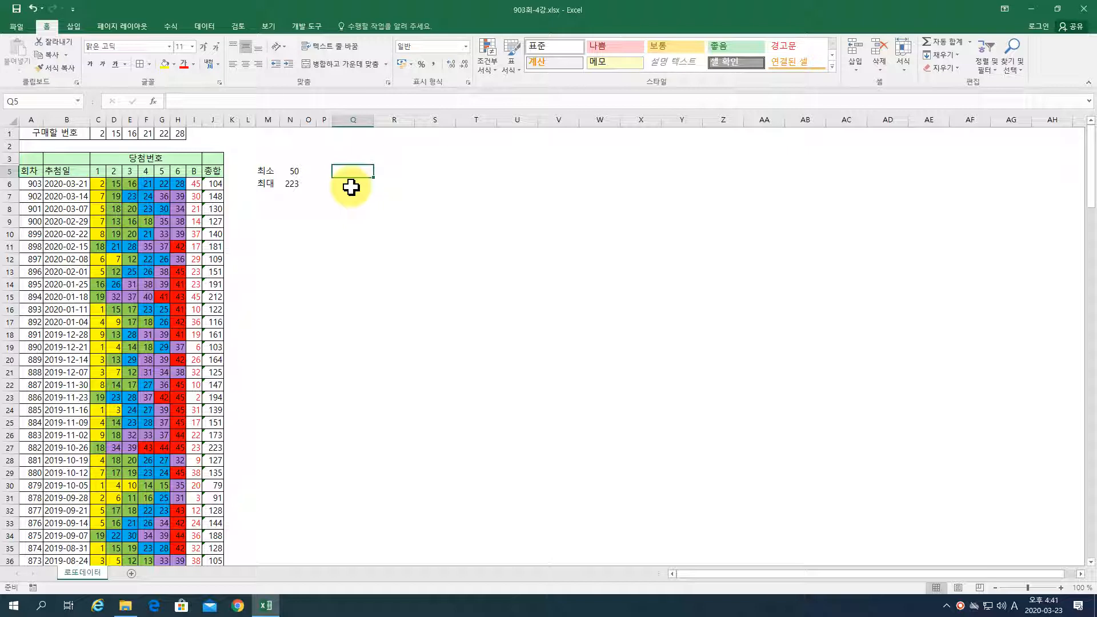
type("50")
key("Return")
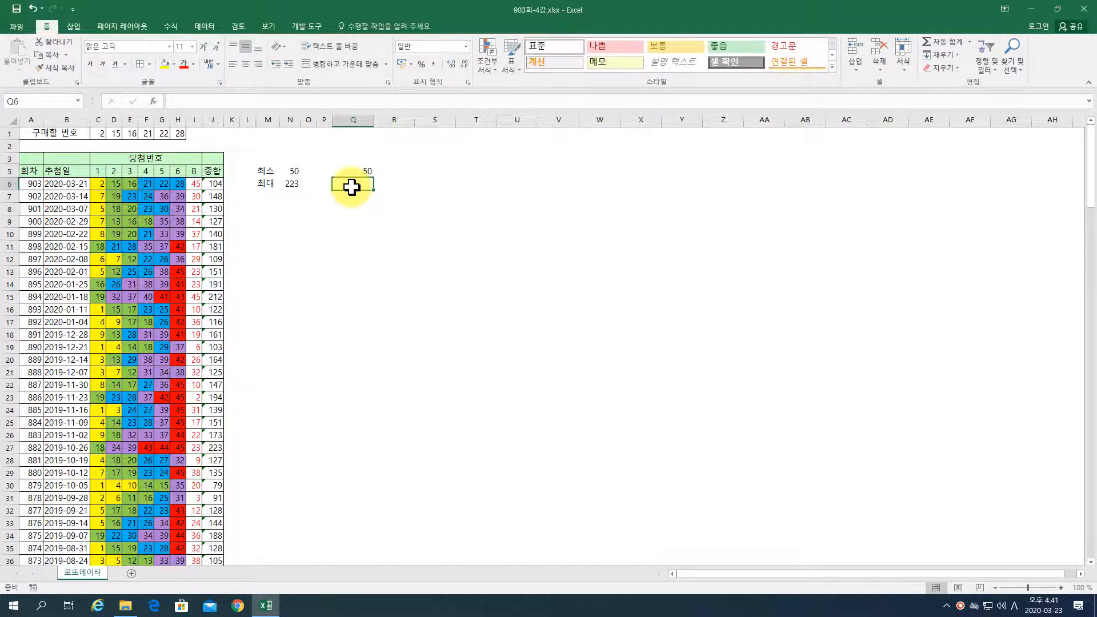
type("69")
key("BackSpace")
type("0")
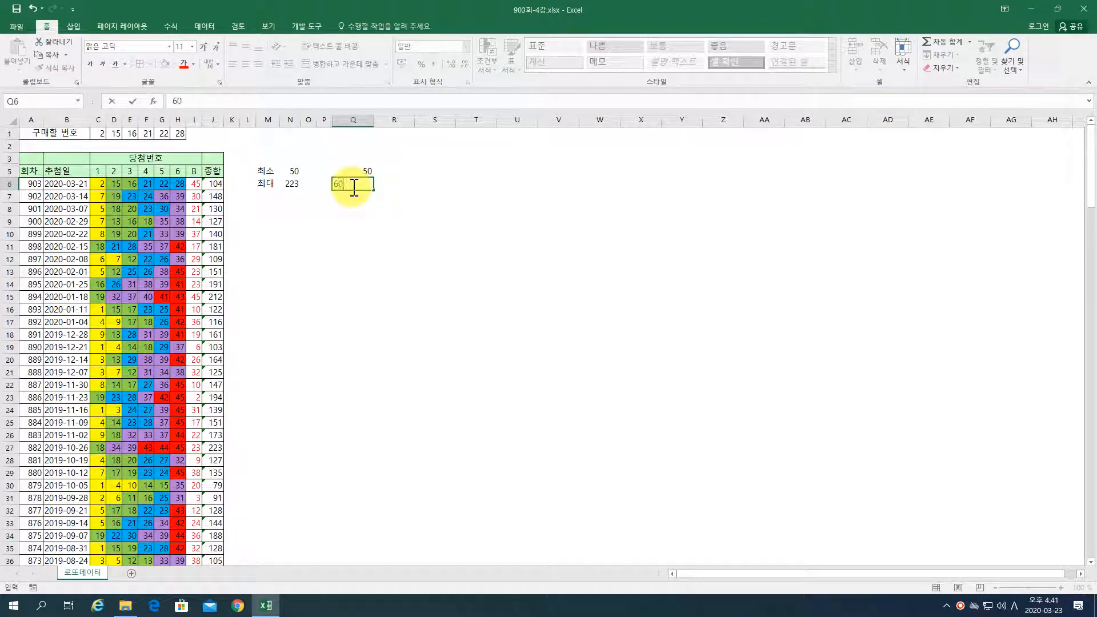
key("Return")
type("70")
key("Return")
type("80")
key("Return")
type("90")
key("Return")
type("110")
key("Return")
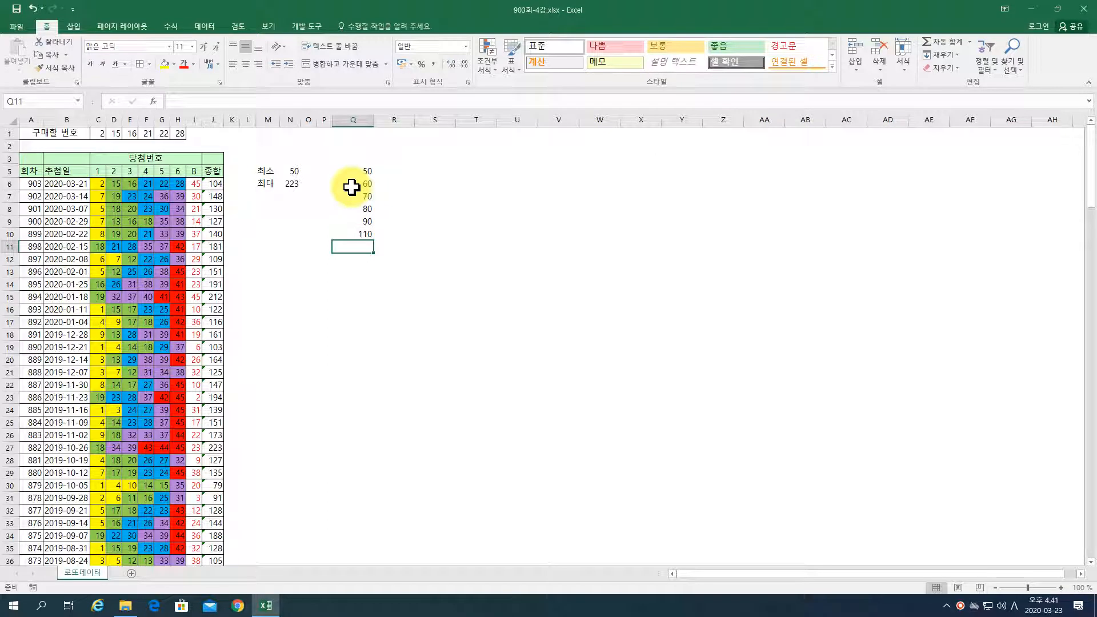
type("120")
key("Return")
type("130")
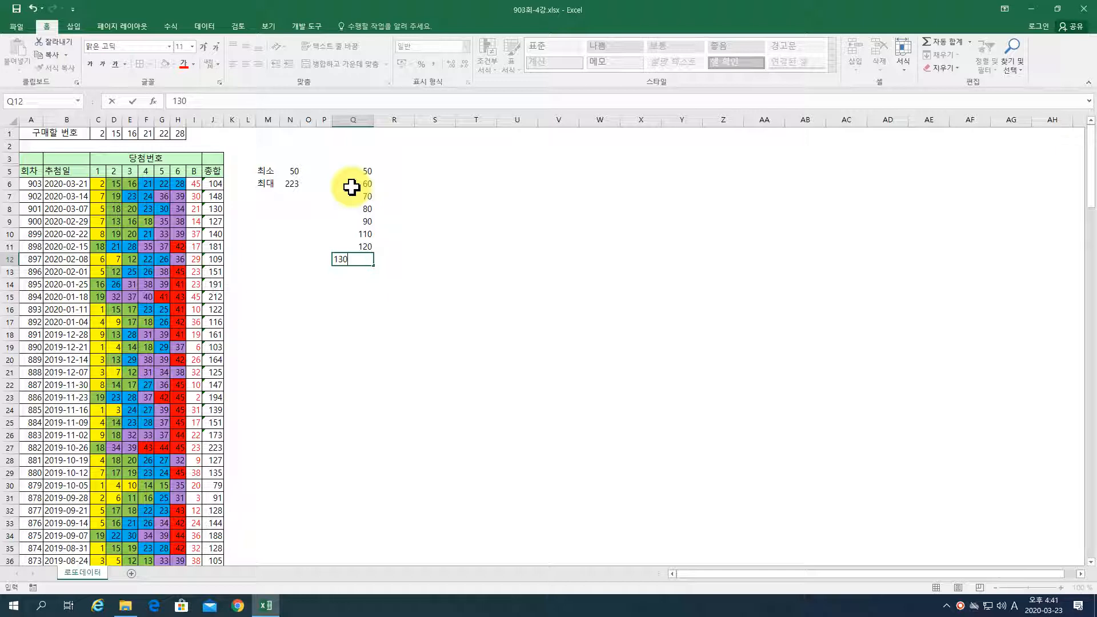
key("Return")
Review the interval values entered in column Q from Q5 to Q12.
key("Up")
key("Up")
key("Up")
key("Up")
key("Up")
key("Up")
key("Up")
key("Up")
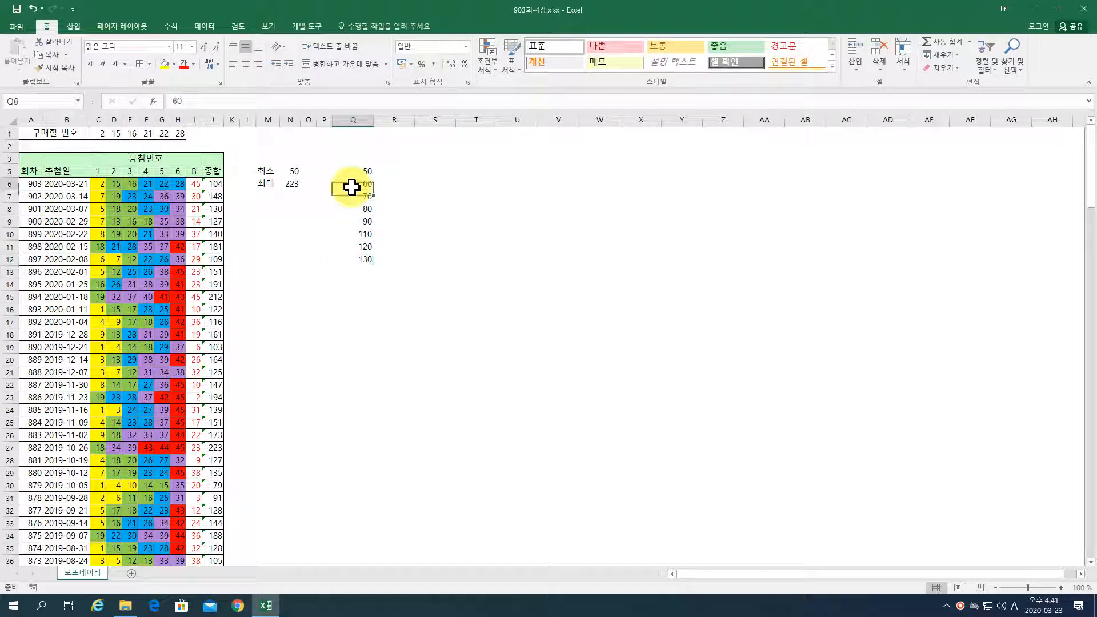
left_click(351, 187)
key("Up")
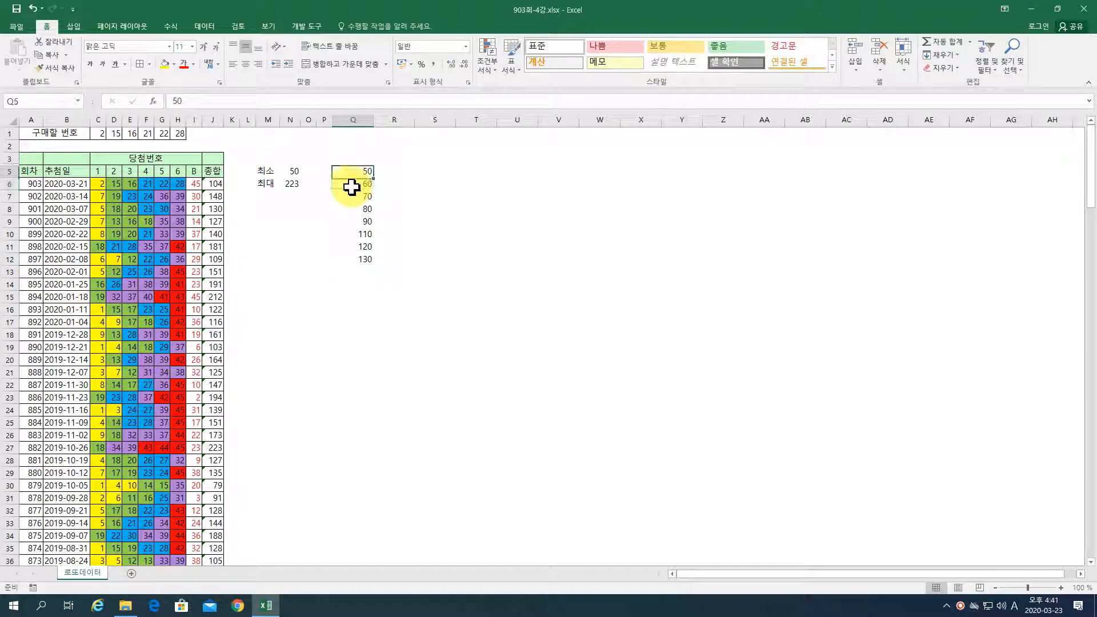
key("Down")
key("Down")
key("Down")
key("Down")
key("Down")
key("Down")
key("Down")
key("Down")
key("Down")
key("Down")
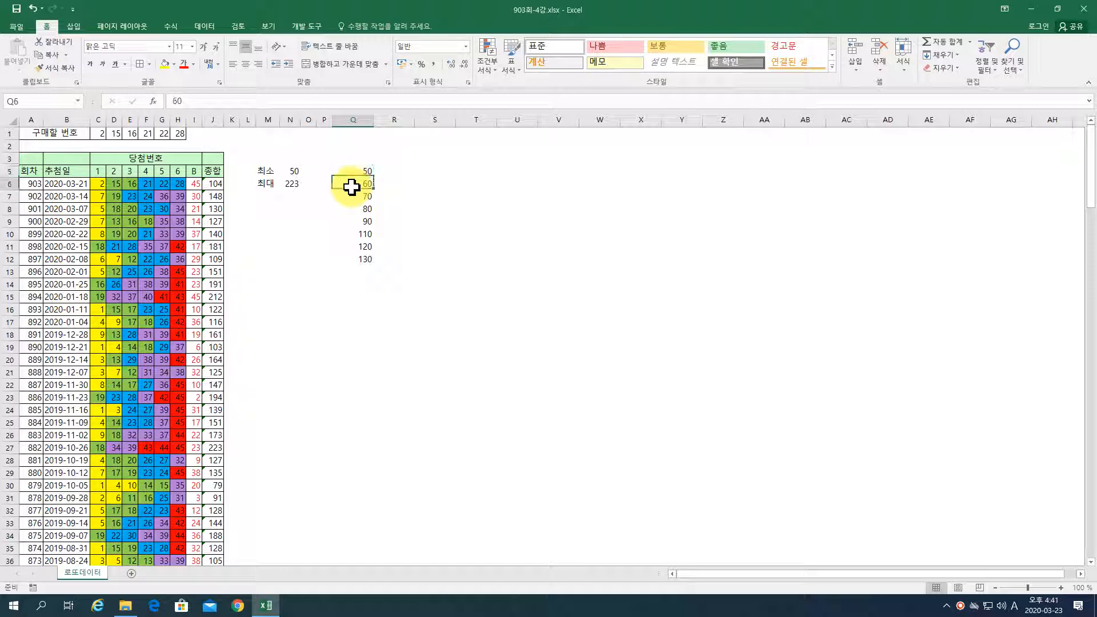
key("Up")
key("Up")
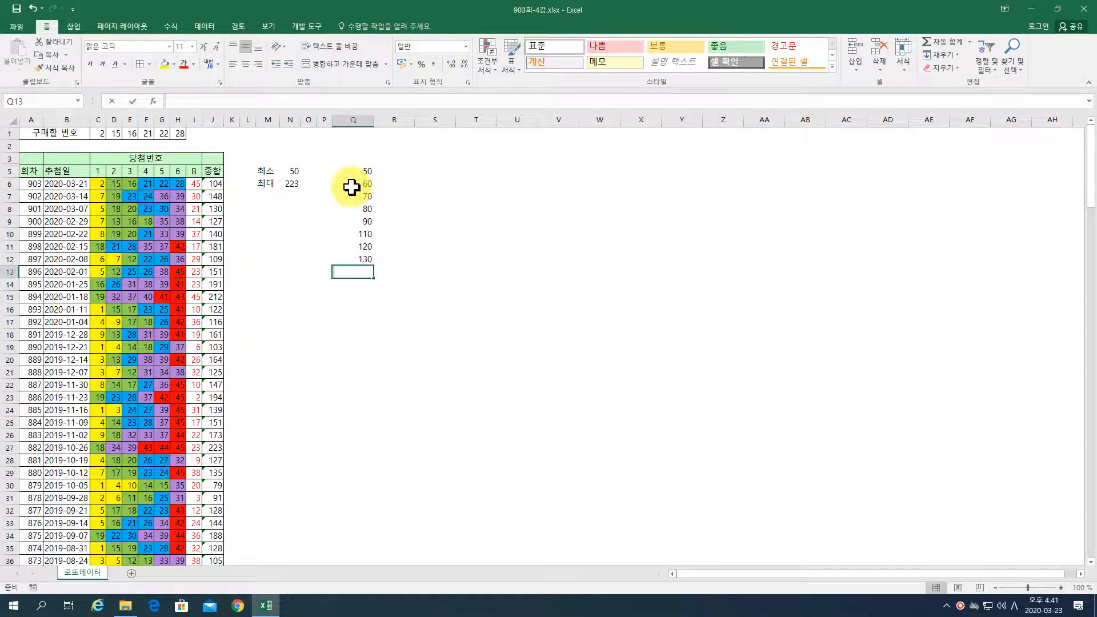
Continue the interval list in cells Q13 to Q22 with the values 140 to 230 in increments of 10.
type("140")
key("Return")
type("150")
key("Return")
type("160")
key("Return")
type("170")
key("Return")
type("180")
key("Return")
type("190")
key("Return")
type("200")
key("Return")
type("210")
key("Return")
type("220")
key("Return")
type("23")
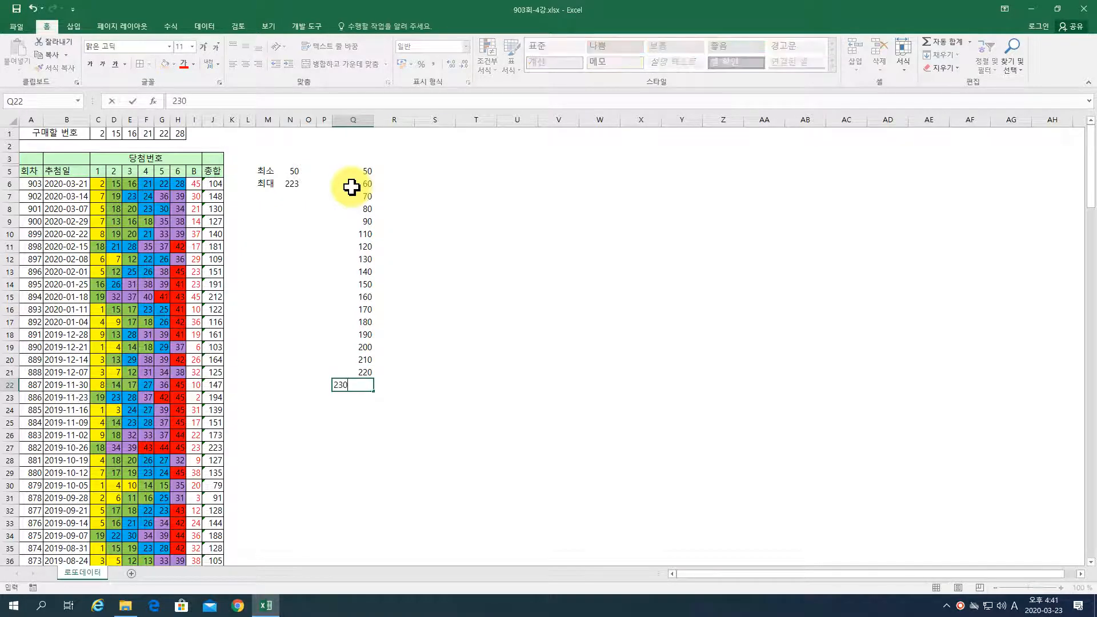
key("Return")
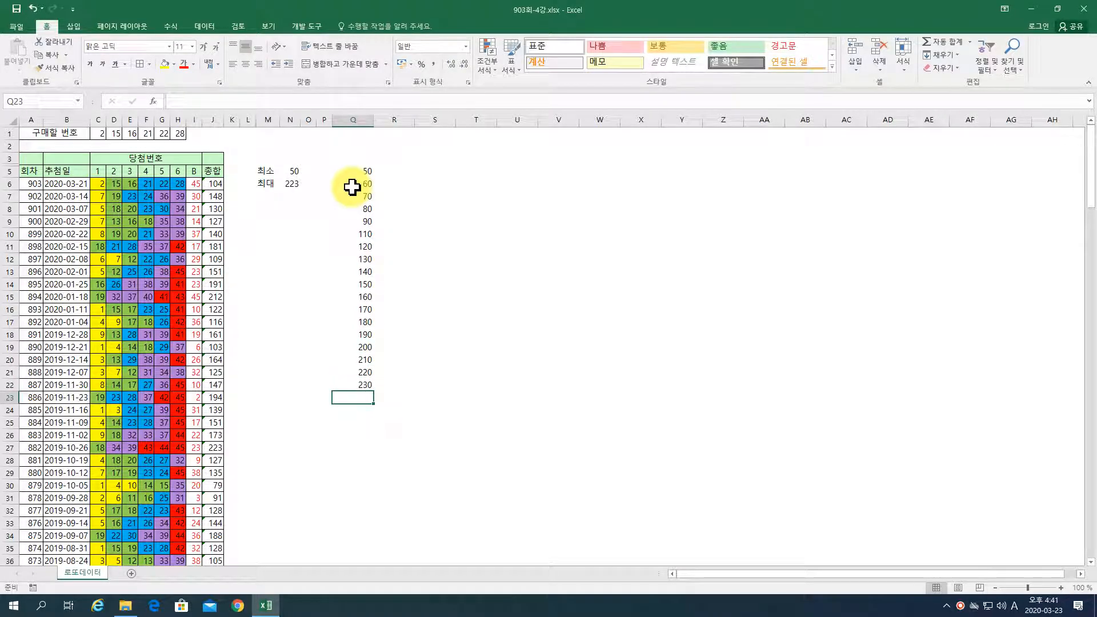
left_click(395, 170)
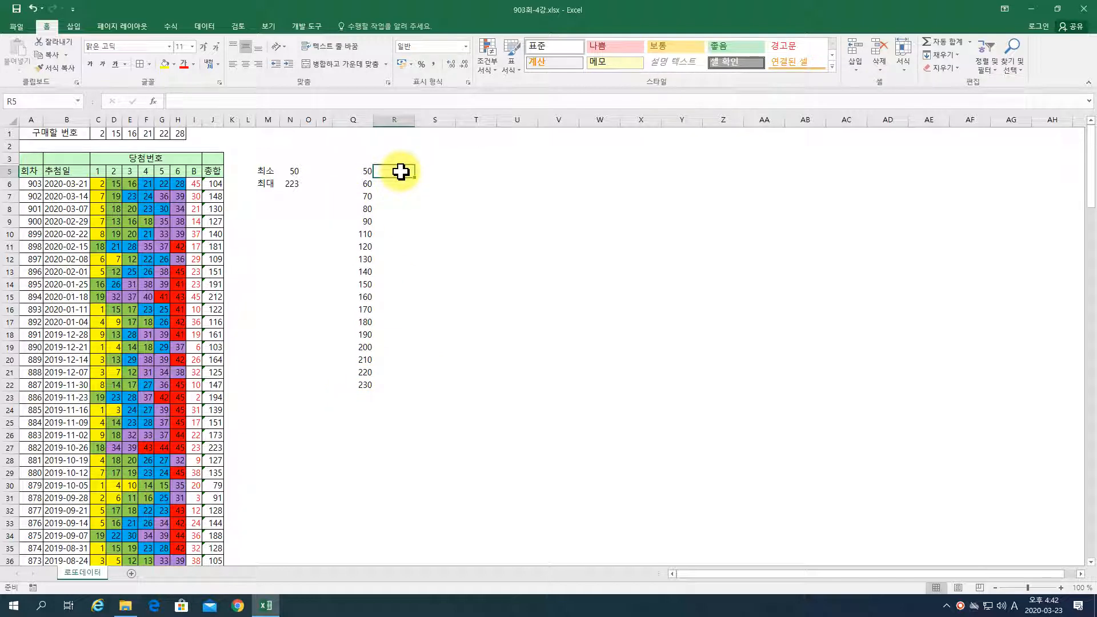
type("=")
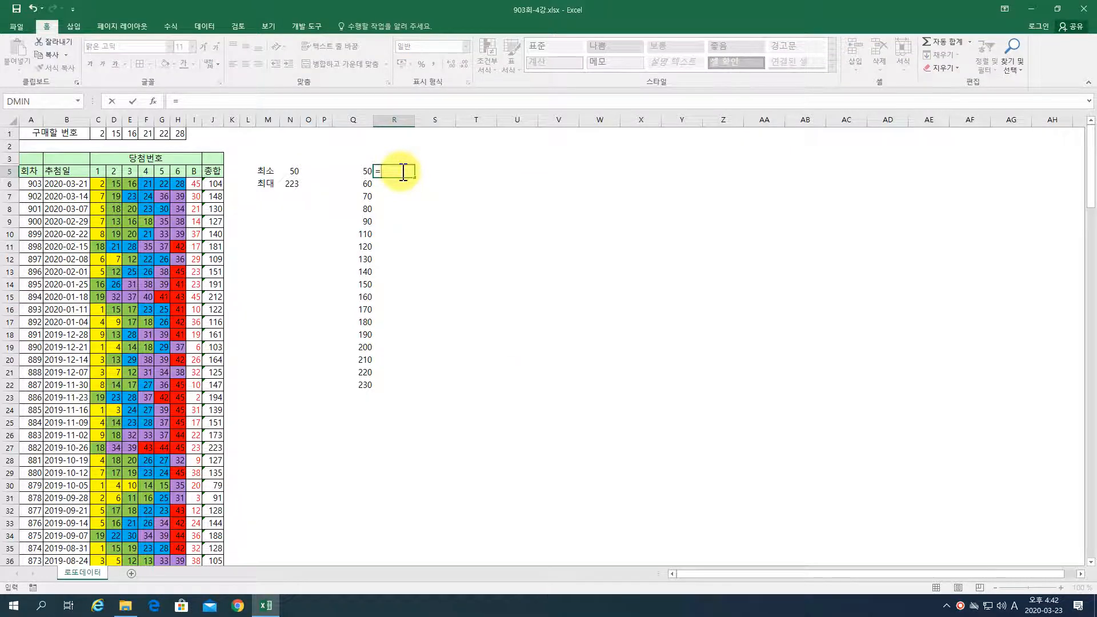
type("counti")
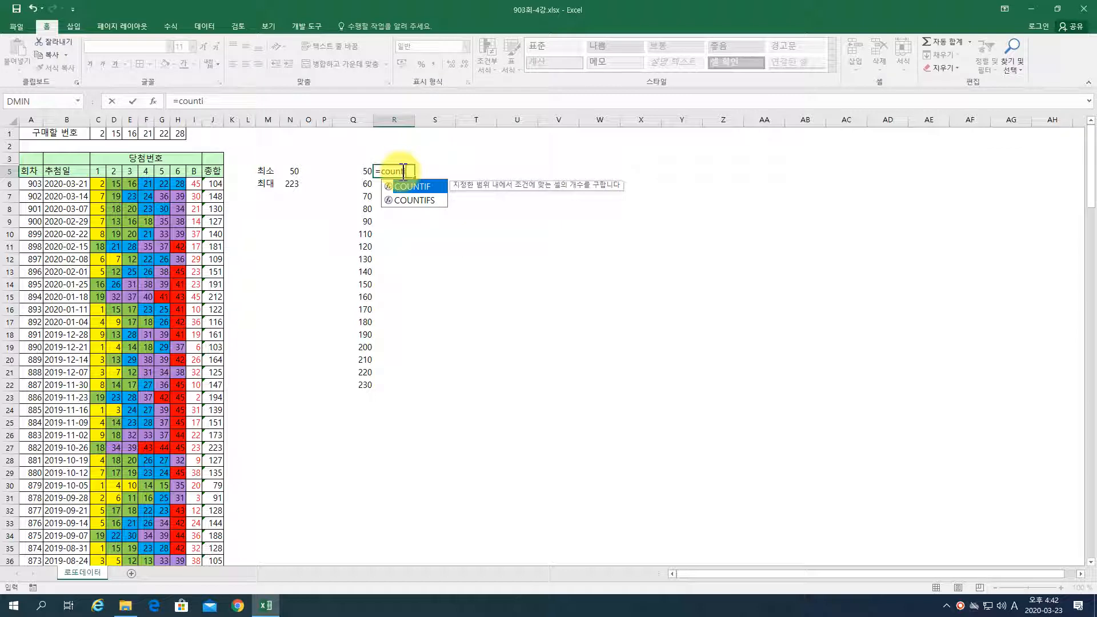
type("f(")
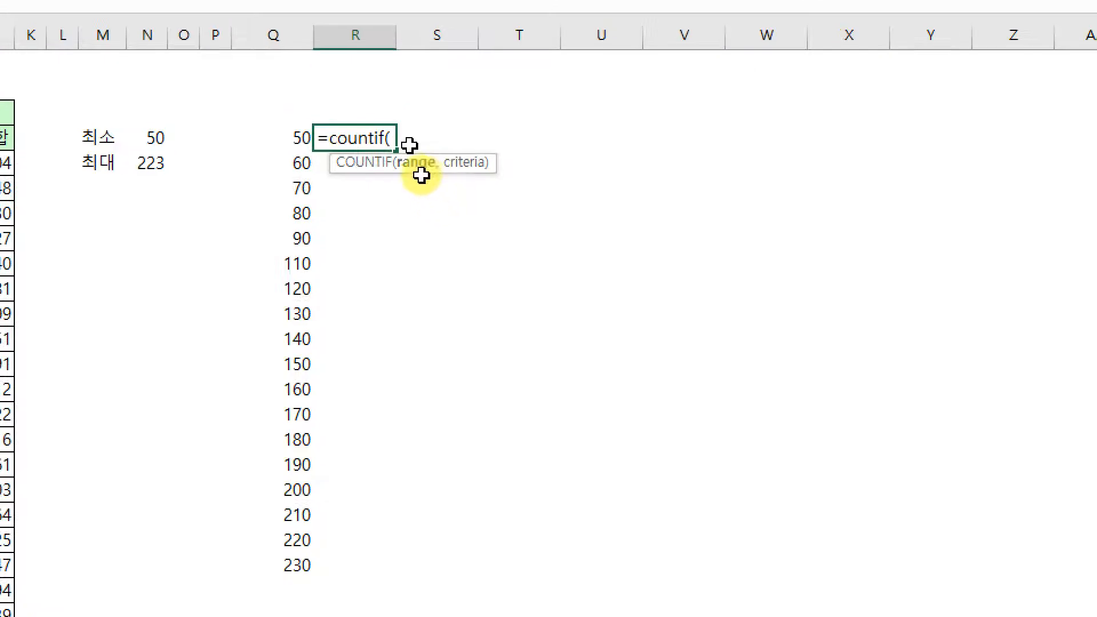
key("Escape")
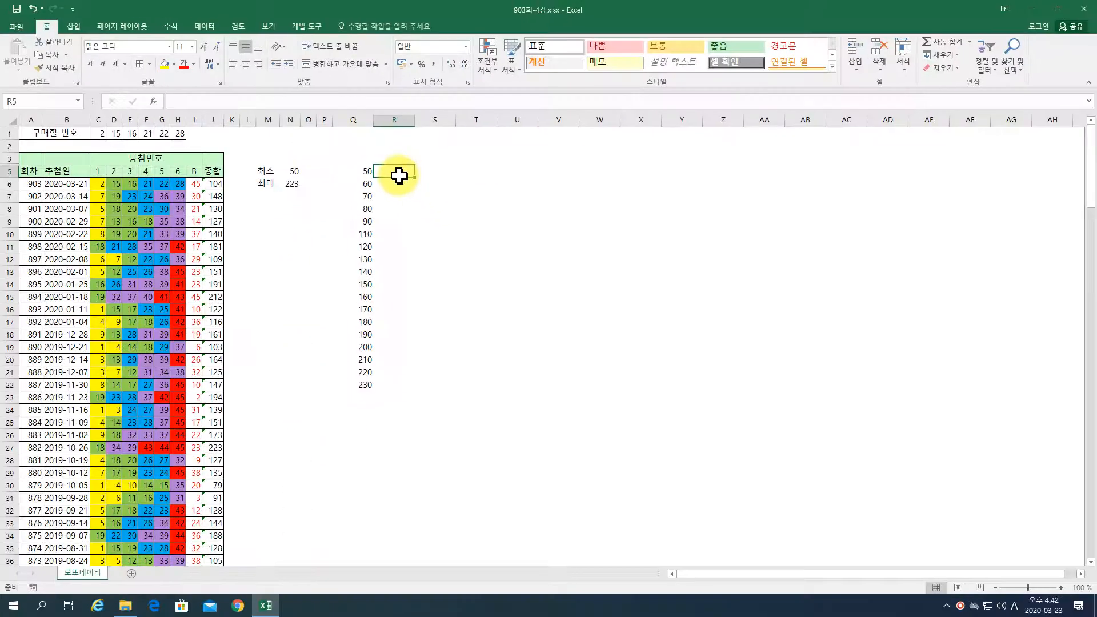
Enter the formula =COUNTIF(J6:J176,Q5) in cell R5 to count the draw totals equal to the first interval value.
type("=")
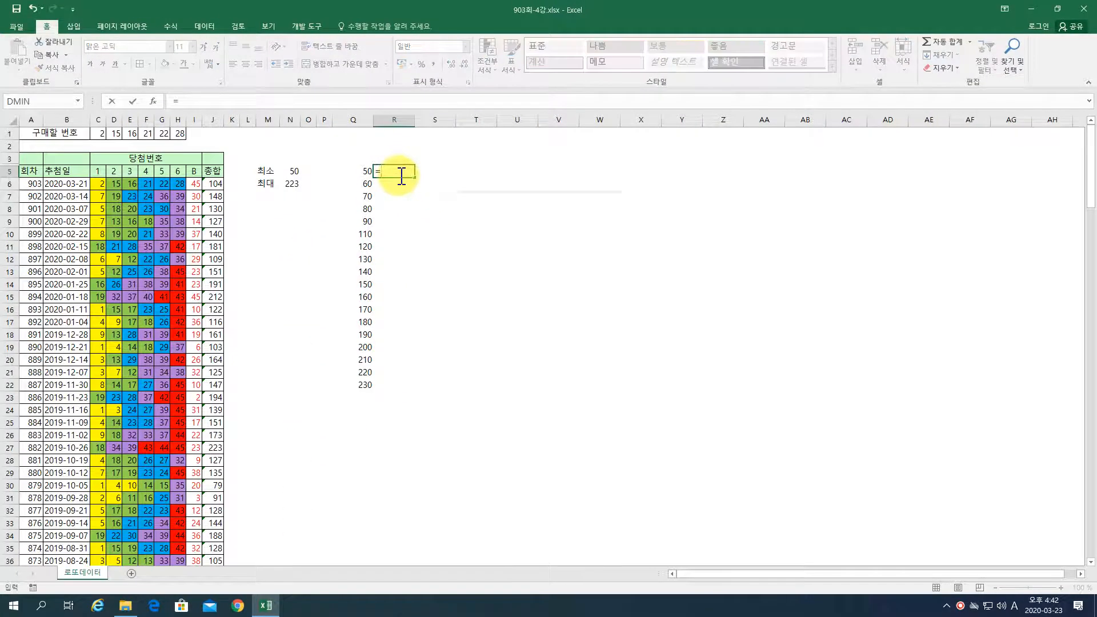
type("countif(")
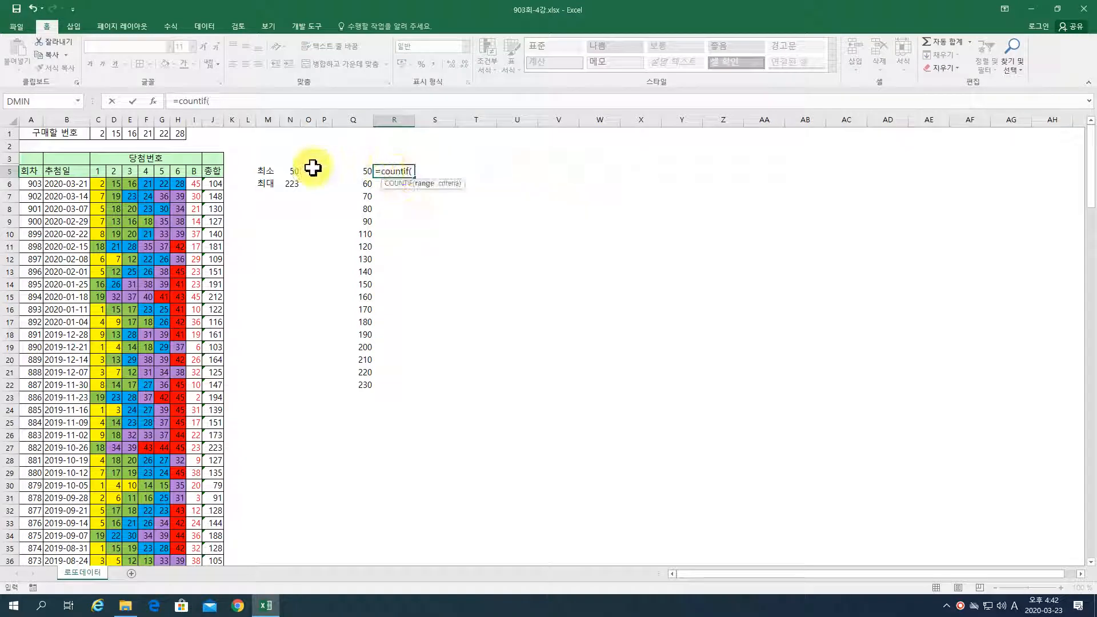
left_click(212, 186)
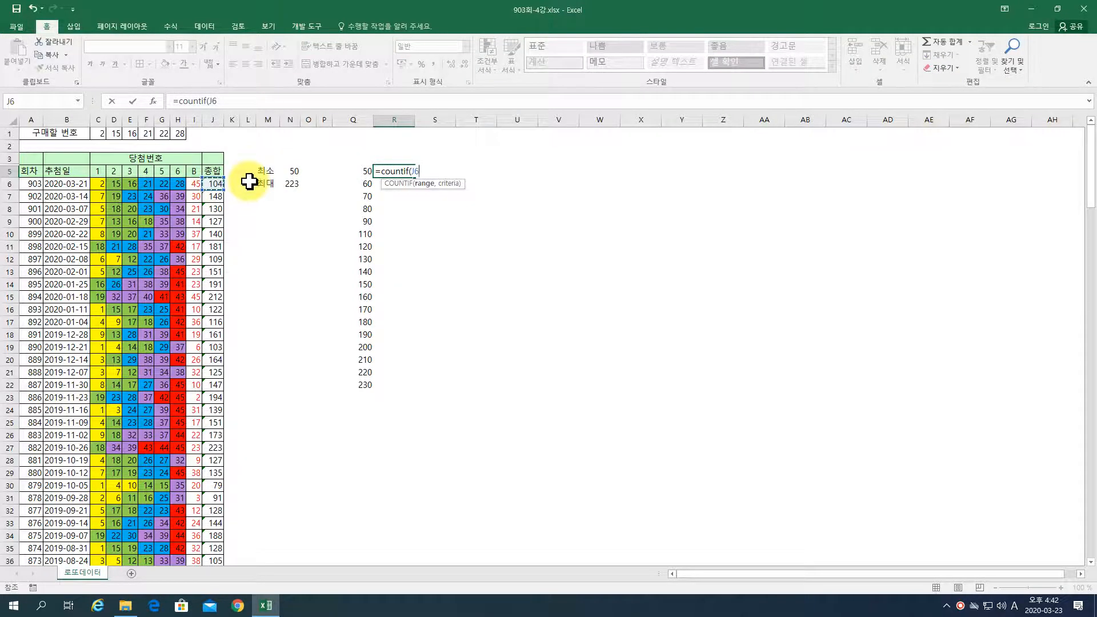
key("ctrl+shift+Down")
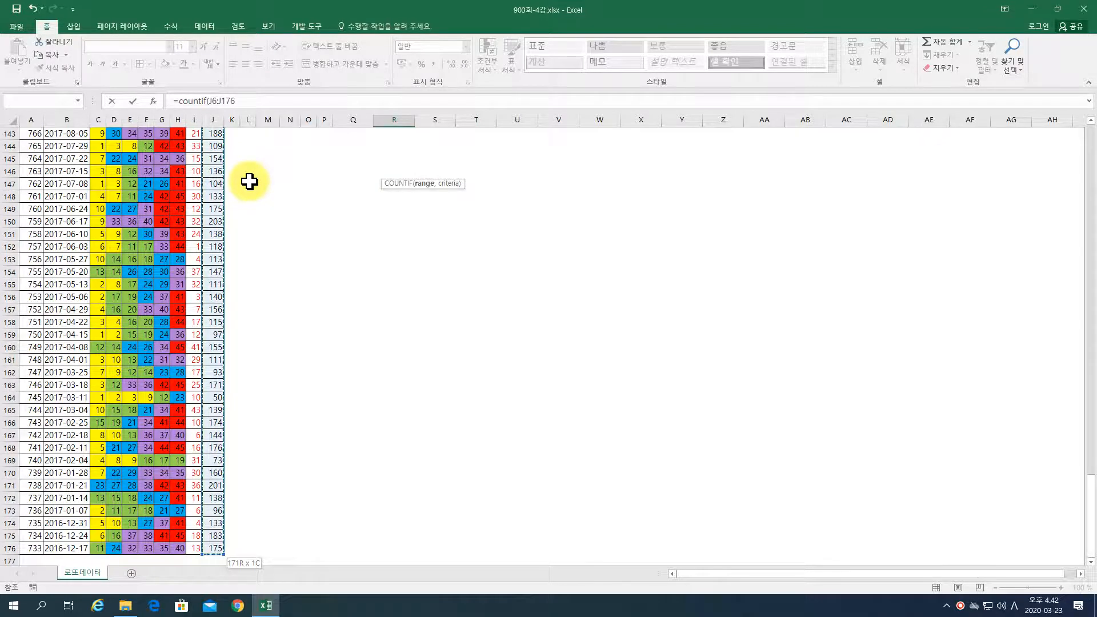
type(",")
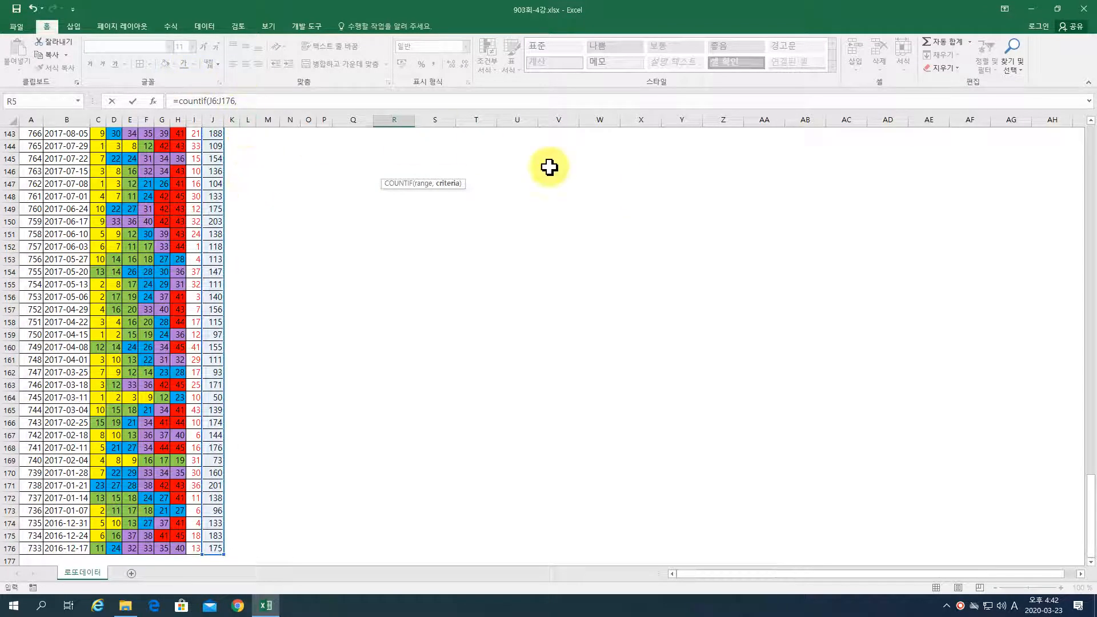
left_click_drag(1088, 490, 1089, 137)
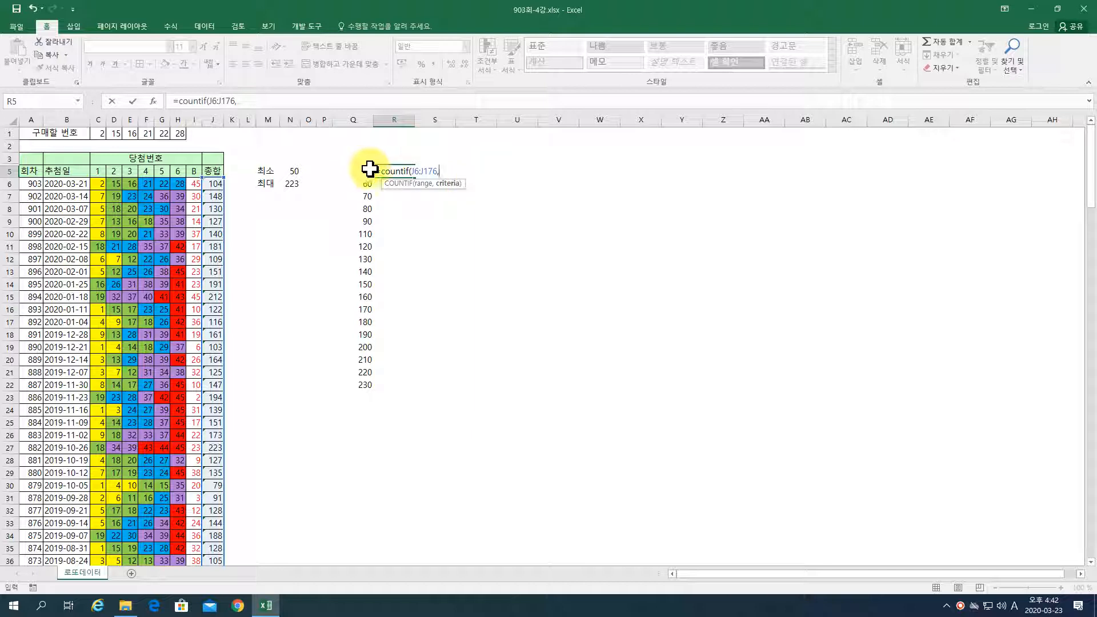
left_click(350, 172)
type(")")
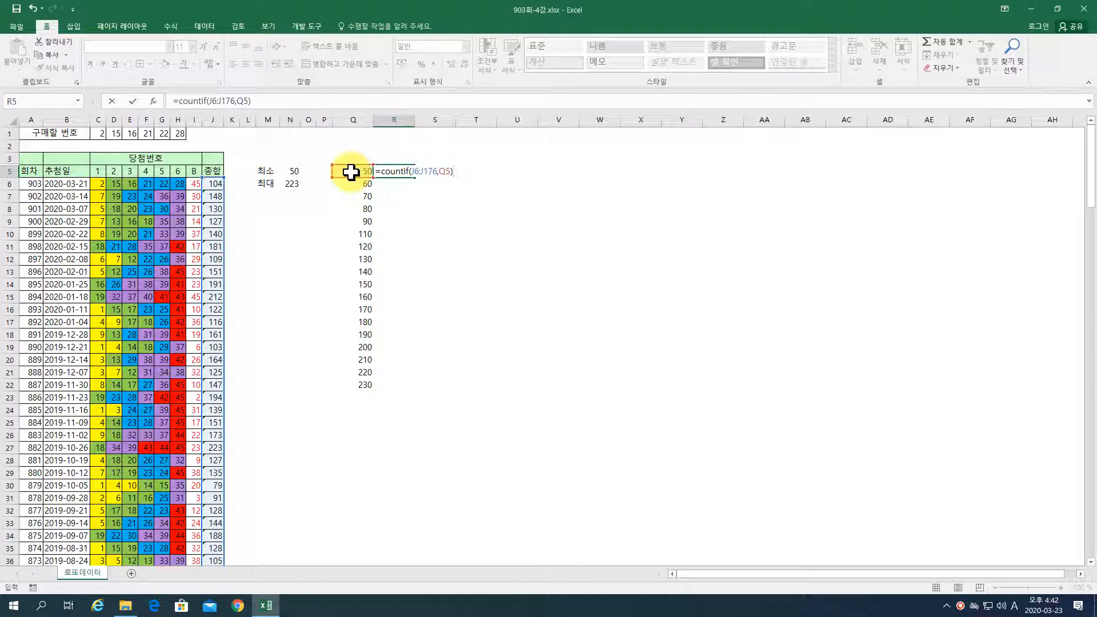
key("ctrl+Return")
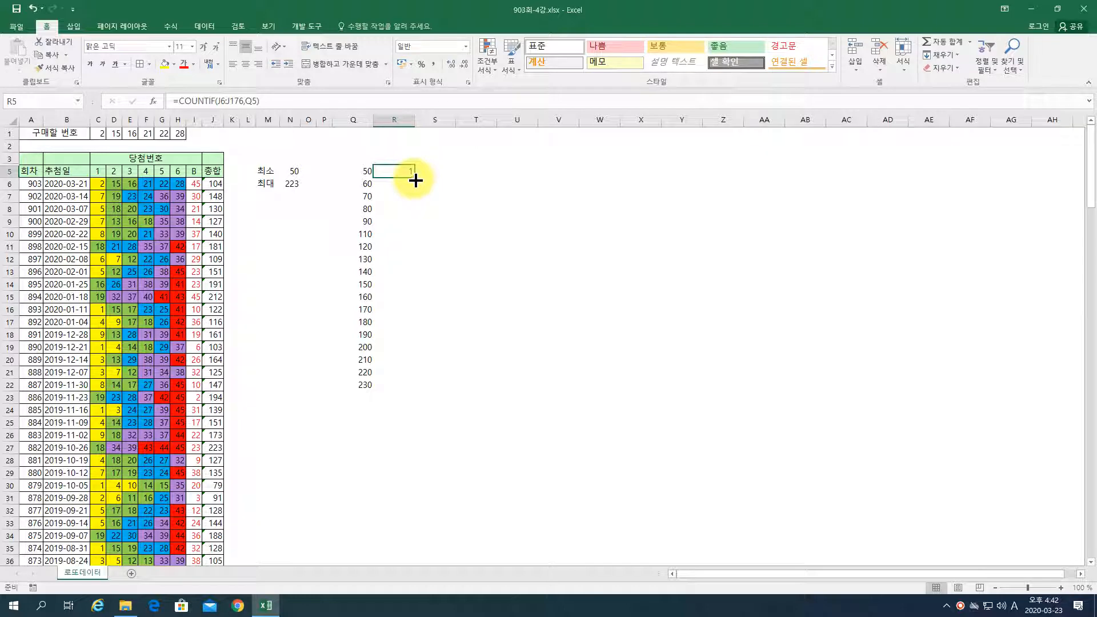
Change the COUNTIF criterion in R5 to ">="&Q5 so it counts draw totals at or above the interval value.
scroll(415, 180, "up", 3, "ctrl")
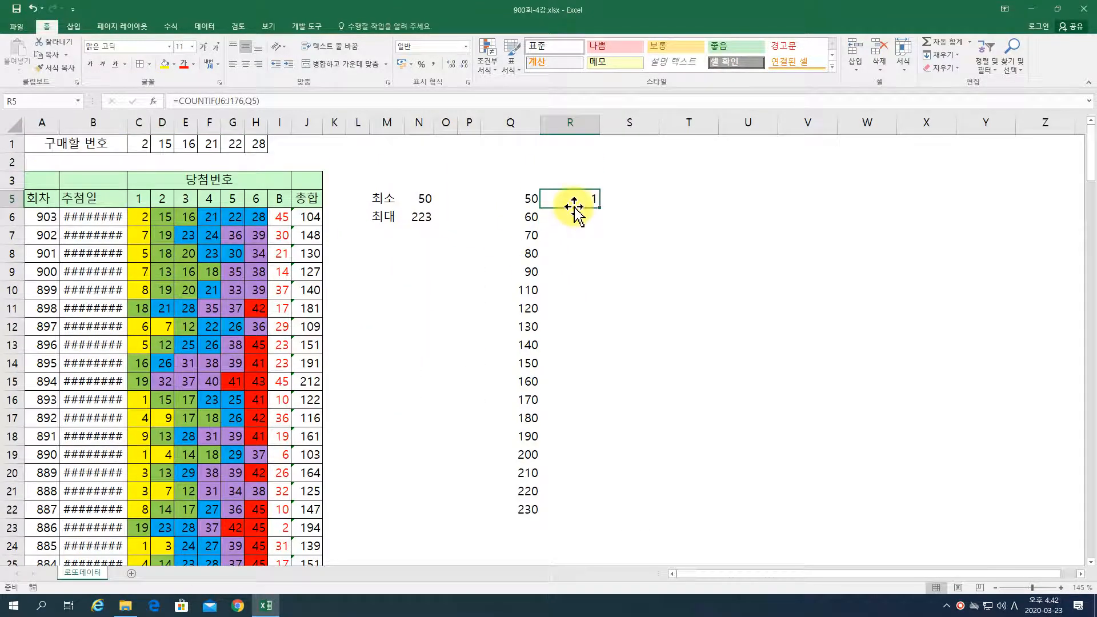
double_click(579, 201)
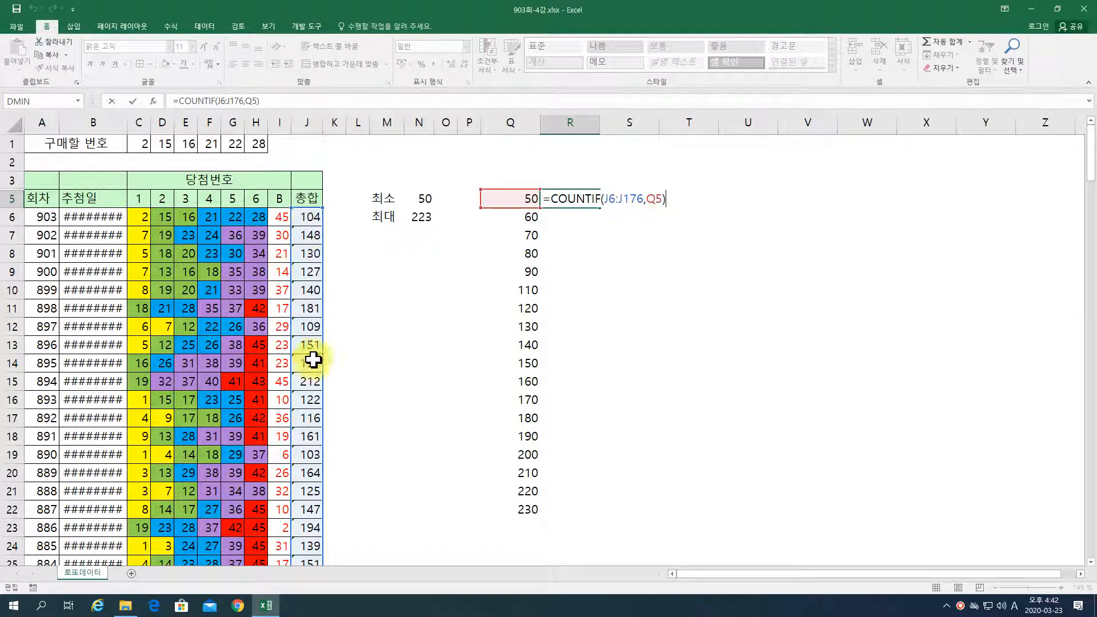
left_click(648, 199)
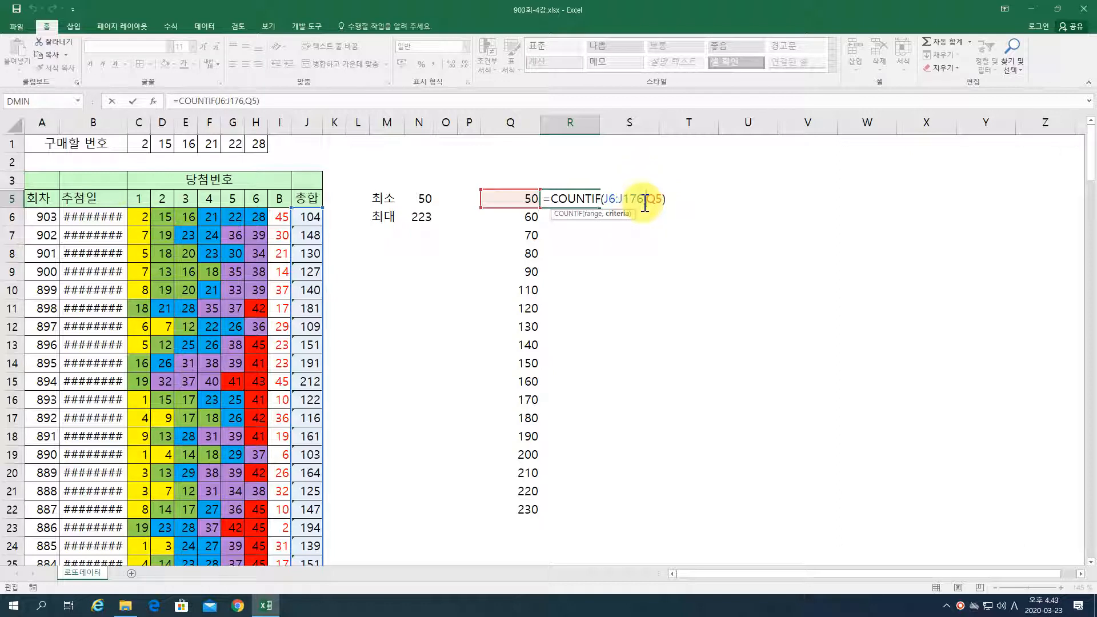
type("\"")
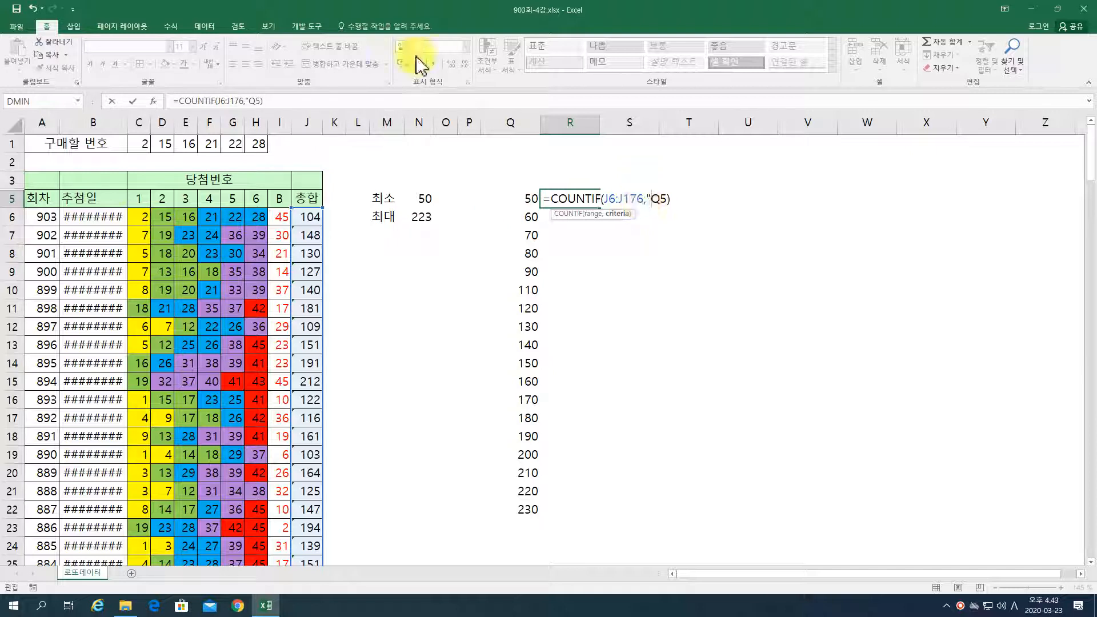
type(">")
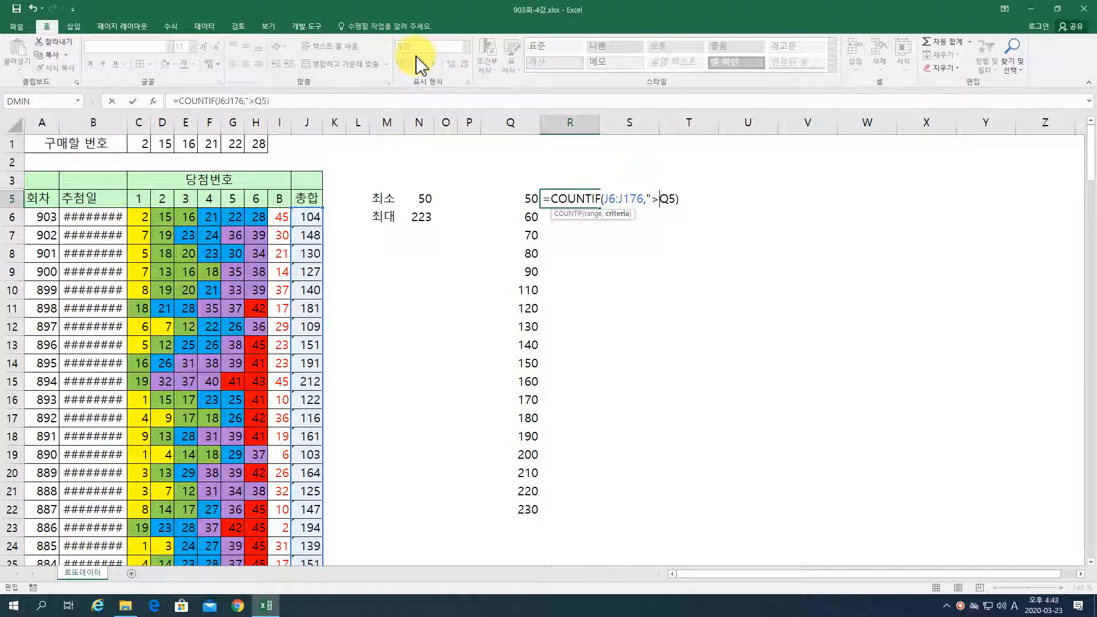
type("=\"&")
left_click(522, 197)
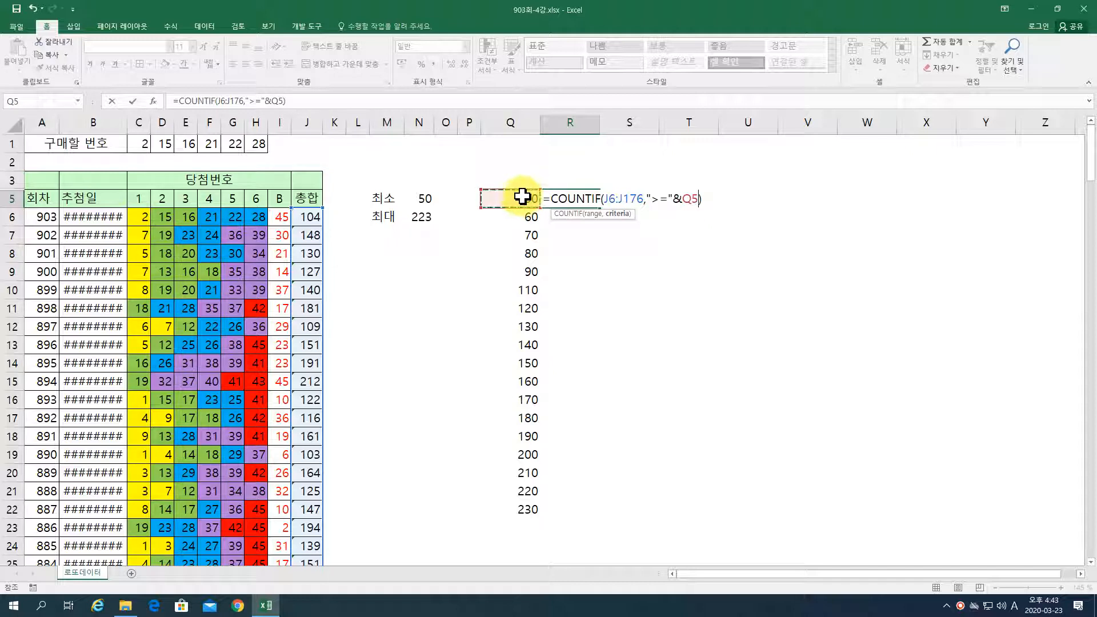
key("Return")
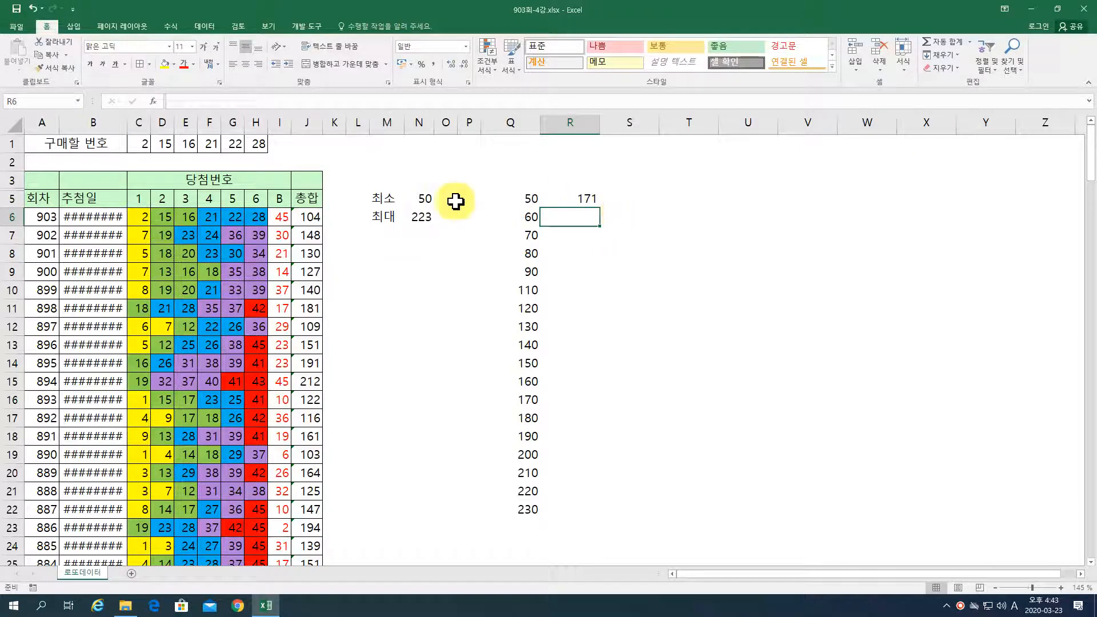
Widen column B so the draw dates fit, and review the COUNTIF formula in R5.
left_click_drag(124, 128, 133, 129)
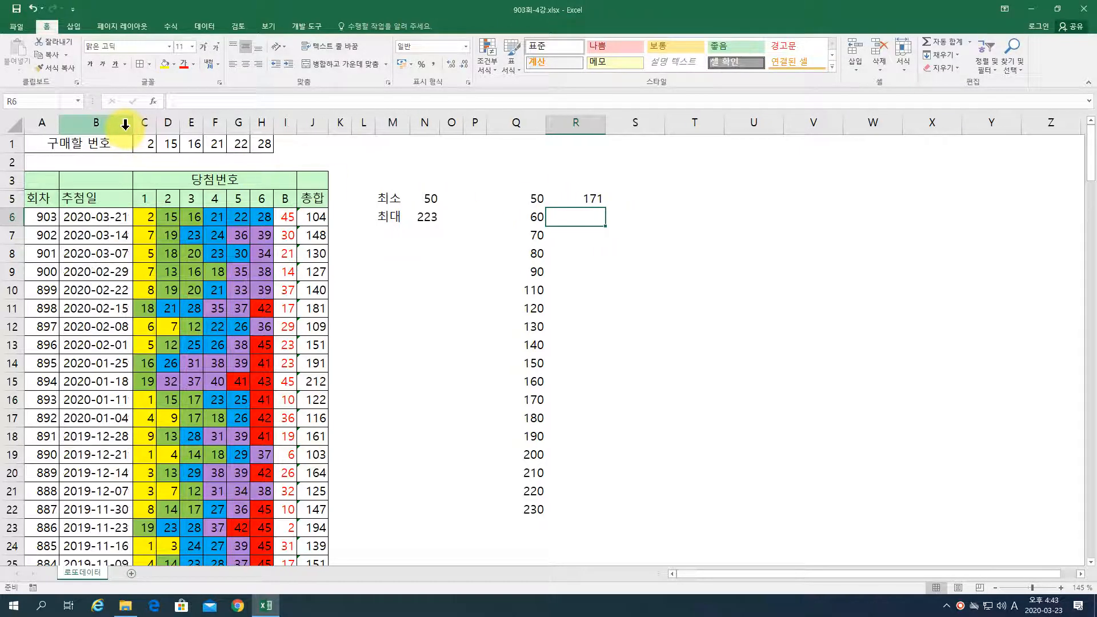
left_click(592, 200)
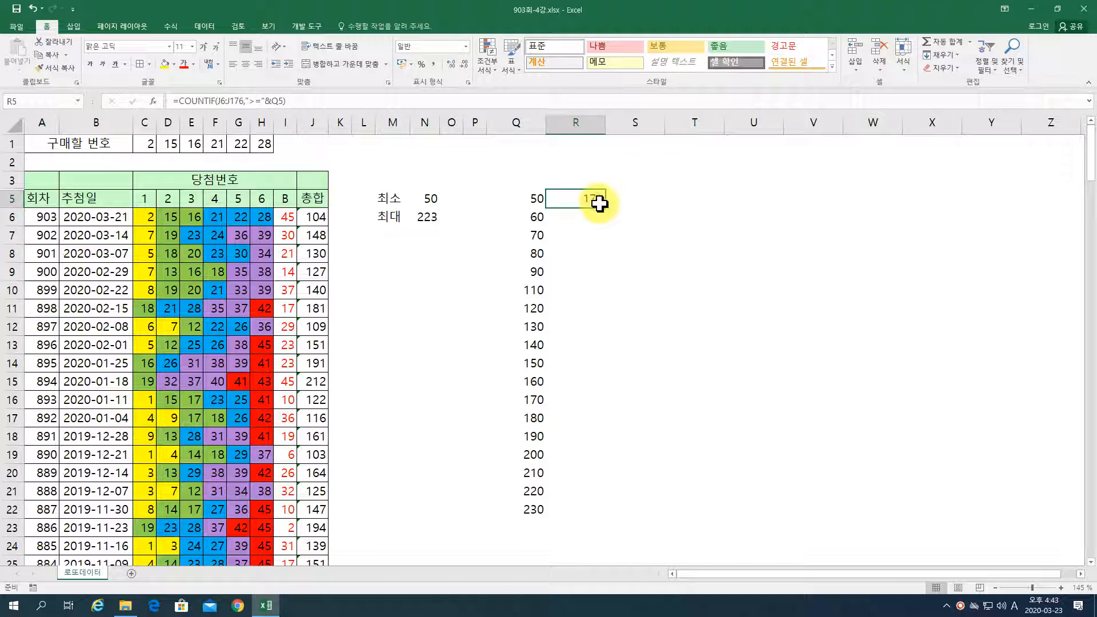
left_click(568, 217)
left_click(588, 203)
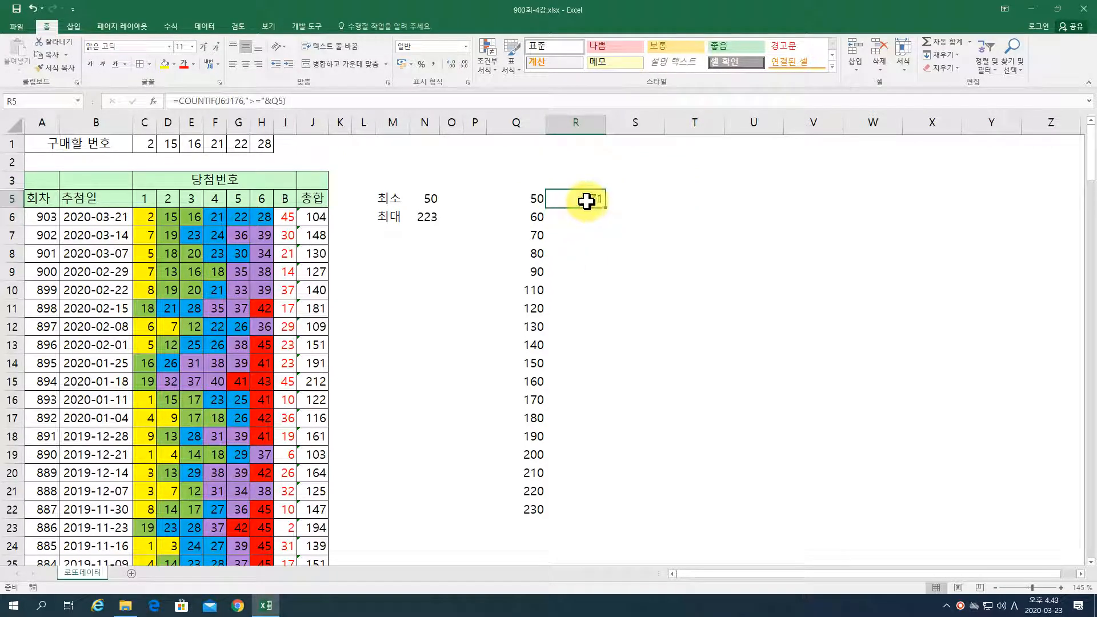
left_click(584, 512)
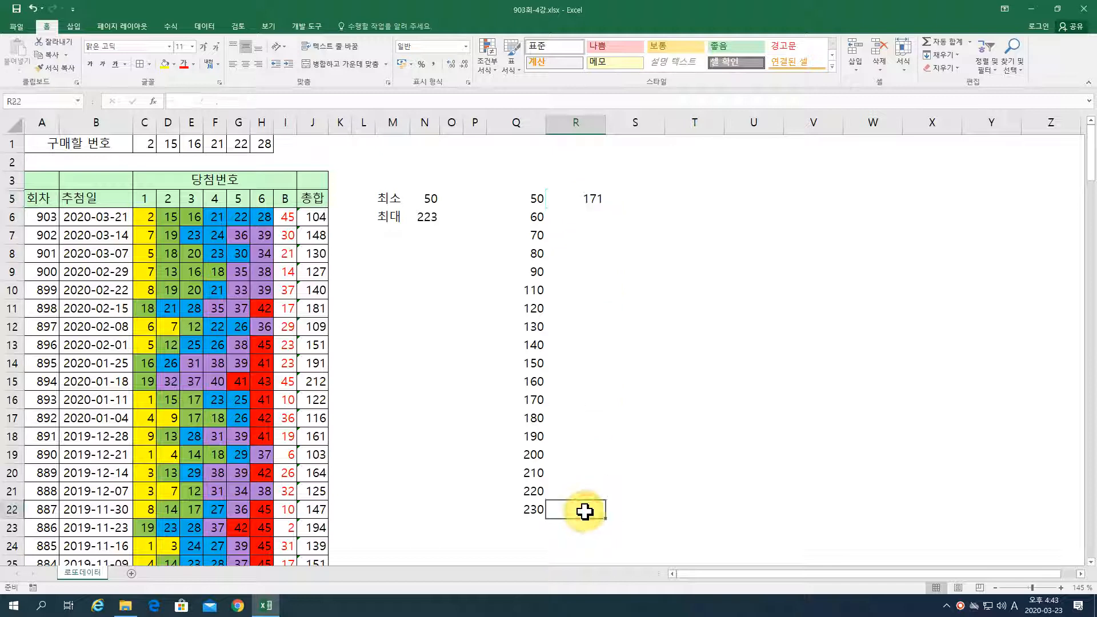
Enter the formula =COUNTIF(J6:J176,">=230") in cell R22 to count the draw totals of 230 or more.
type("=co")
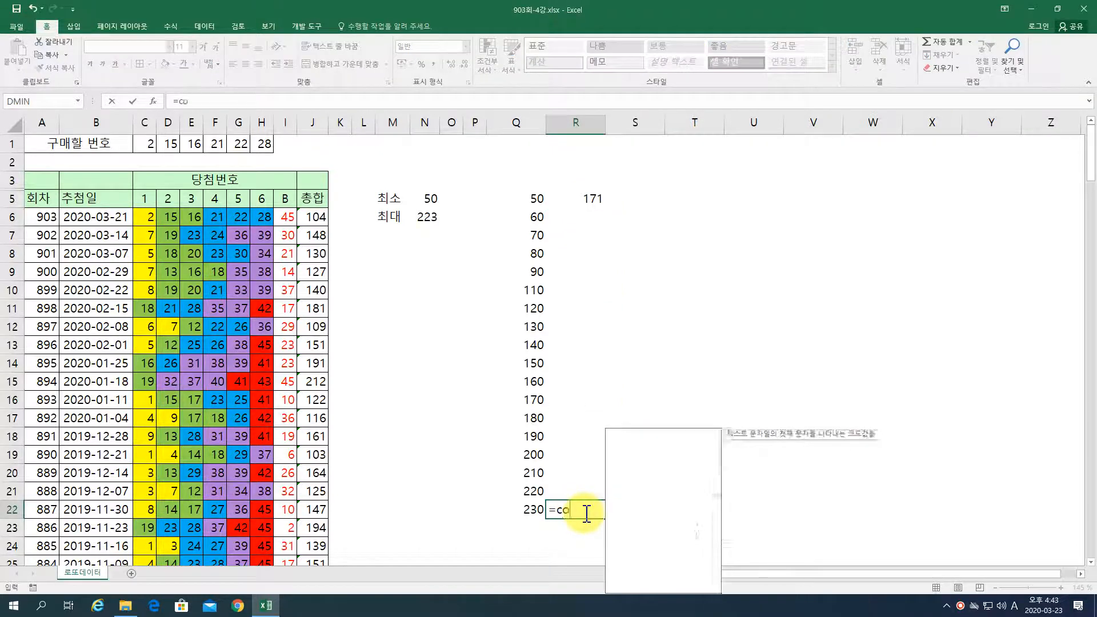
type("untif(")
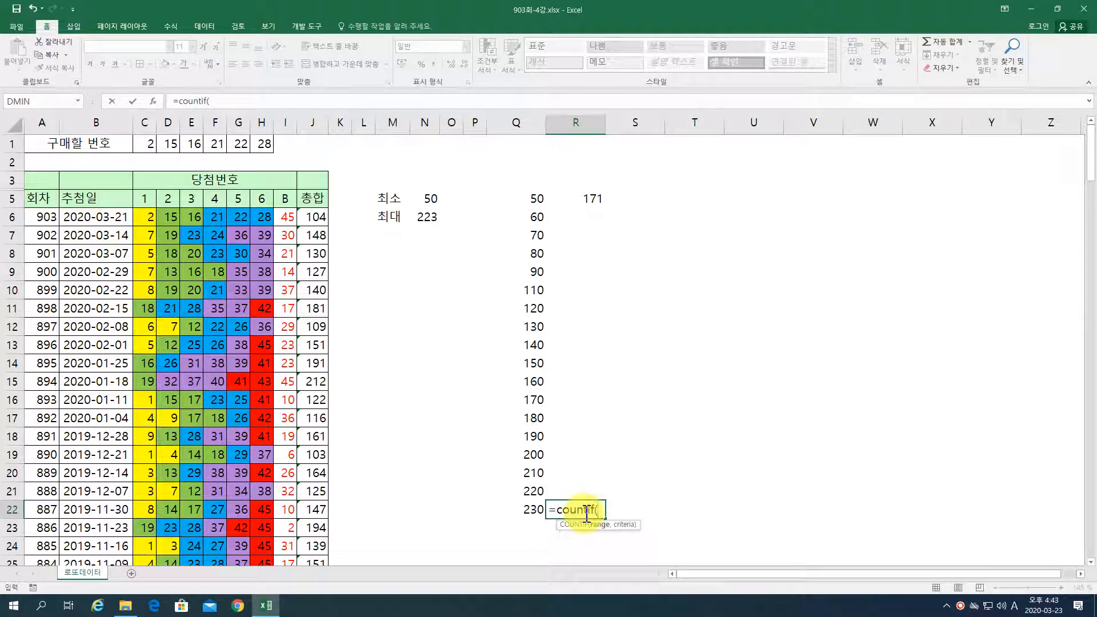
left_click(318, 218)
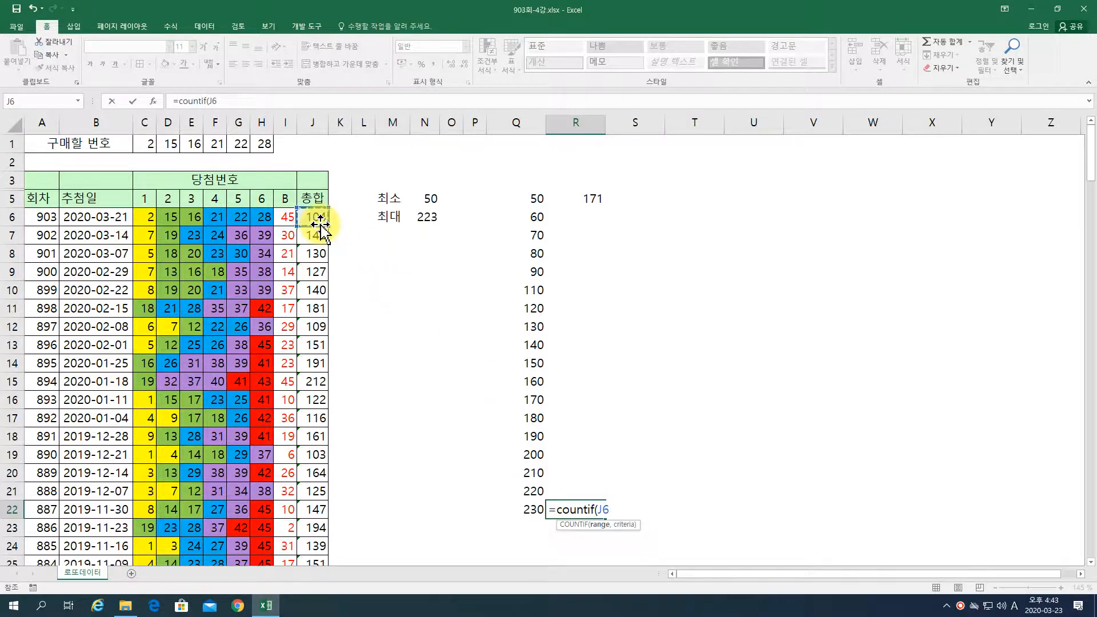
key("ctrl+shift+Down")
type(",")
left_click_drag(1091, 539, 1077, 149)
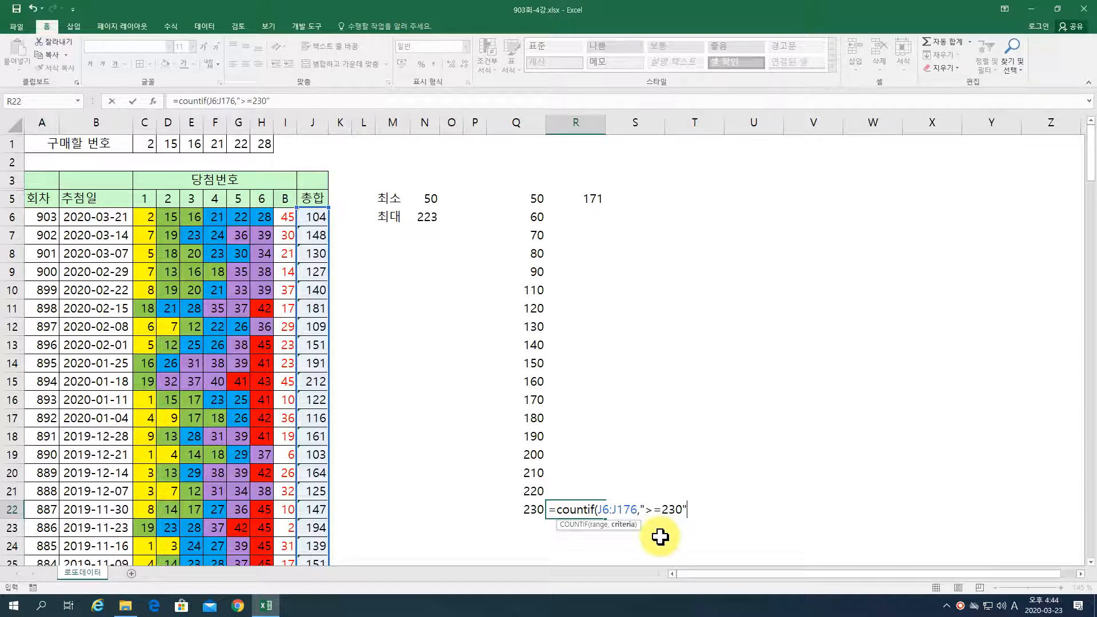
key("Return")
key("Up")
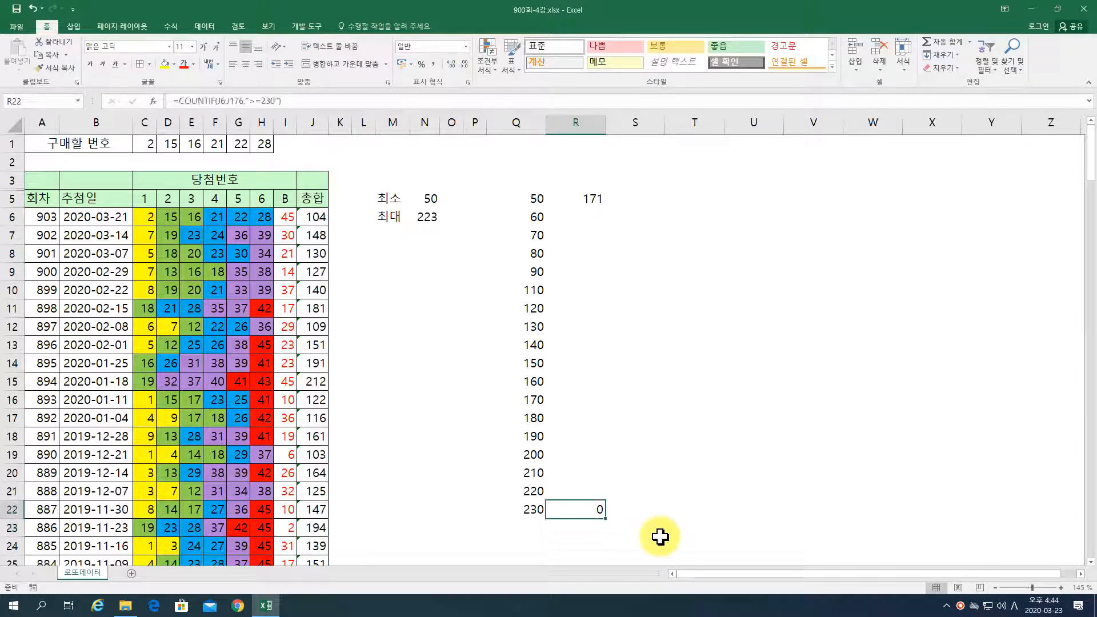
Replace the fixed criterion in R22's COUNTIF formula with ">="&Q22 so it refers to the interval cell.
key("F2")
key("Left")
key("Left")
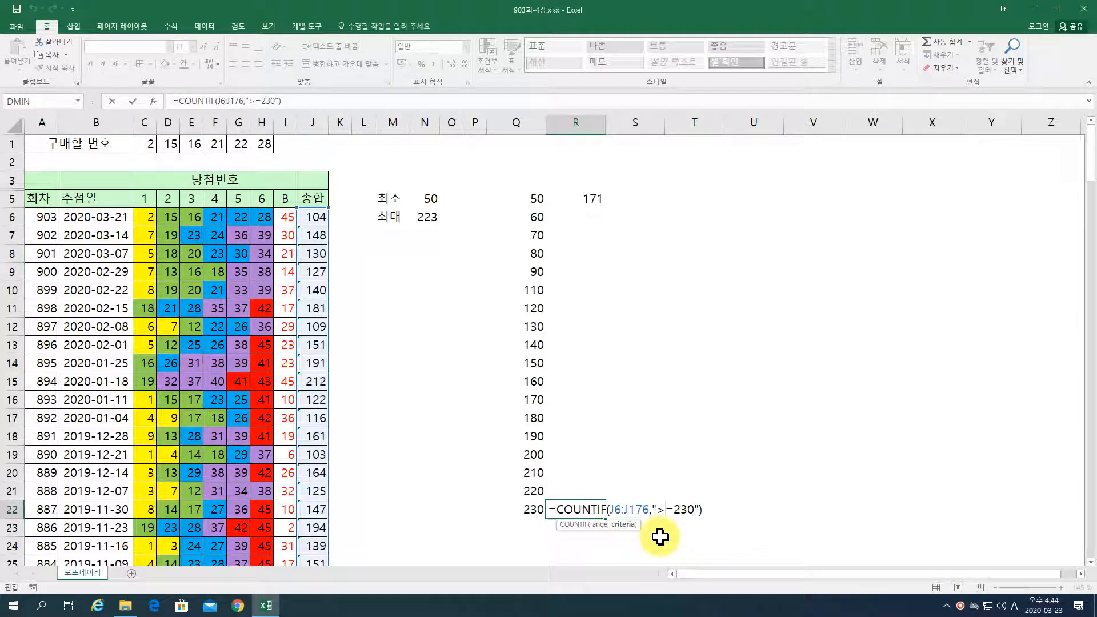
key("Right")
key("Delete")
type("&")
left_click(518, 509)
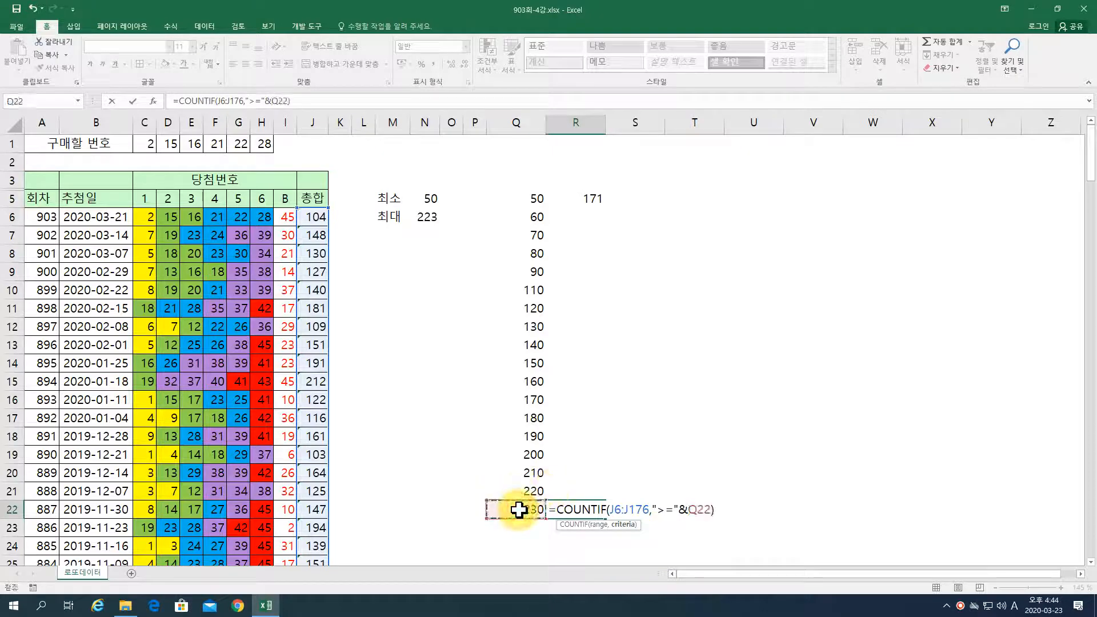
key("ctrl+Return")
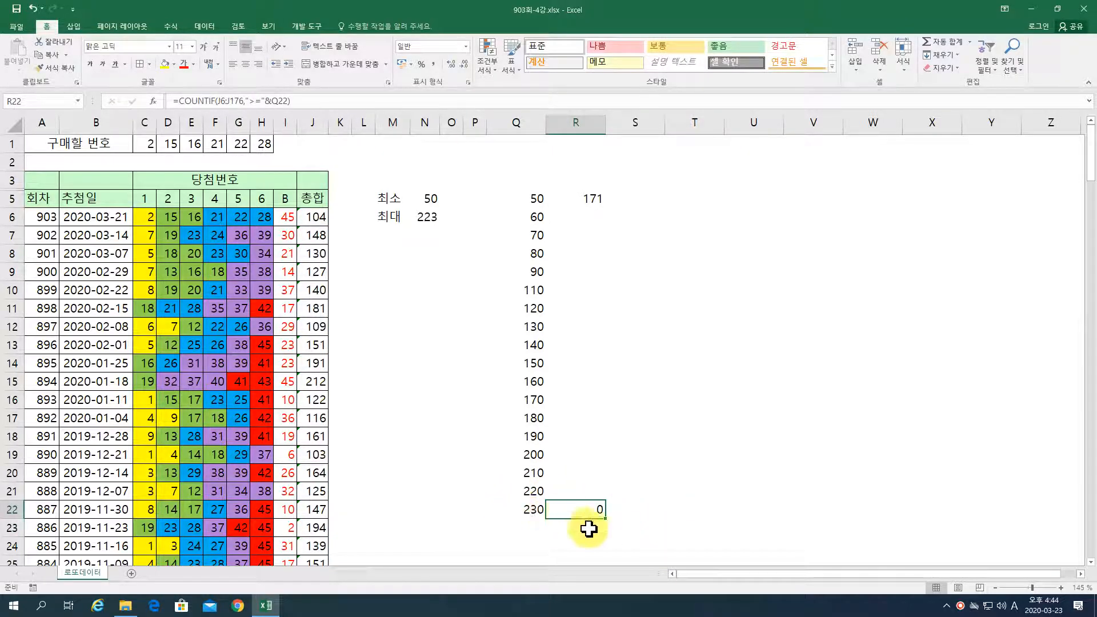
double_click(589, 509)
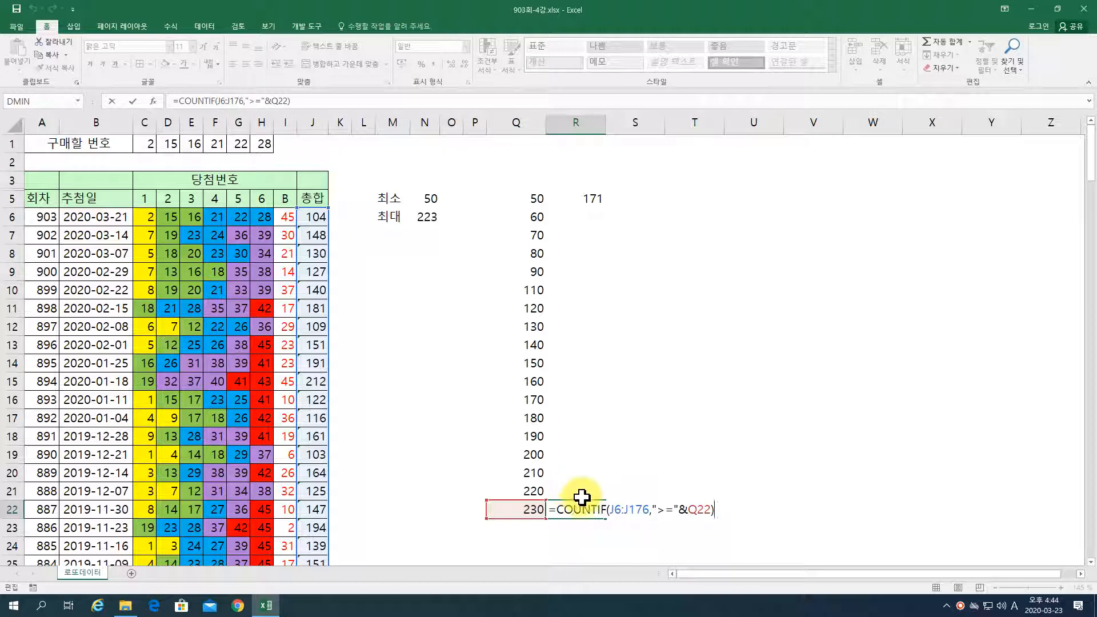
key("ctrl+Return")
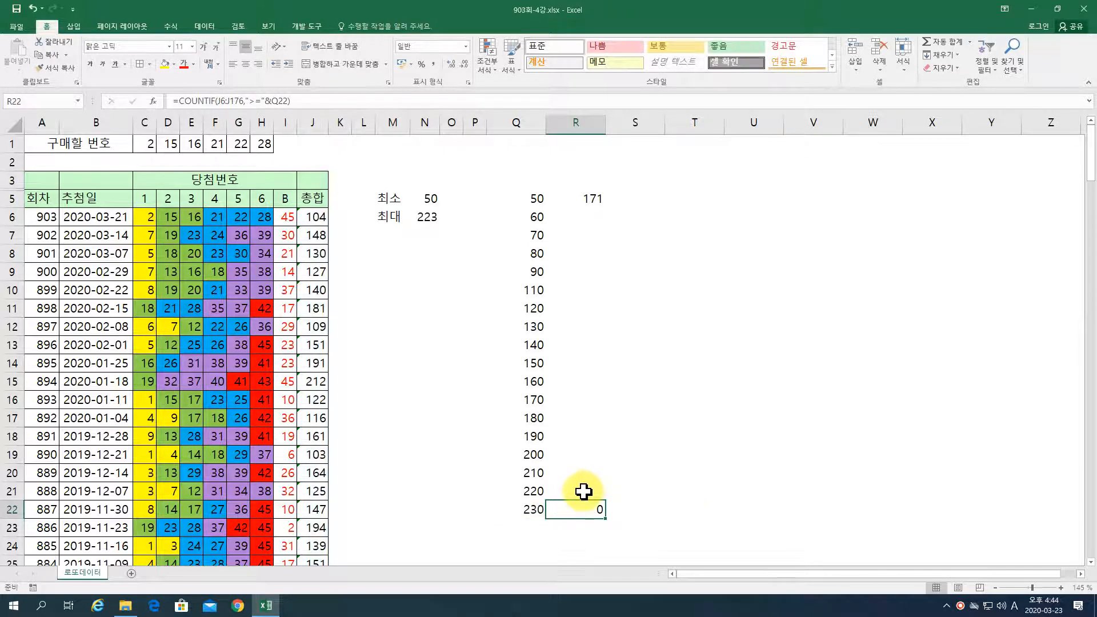
Copy the text of the COUNTIF formula in cell R5 and leave the cell unedited.
left_click(587, 218)
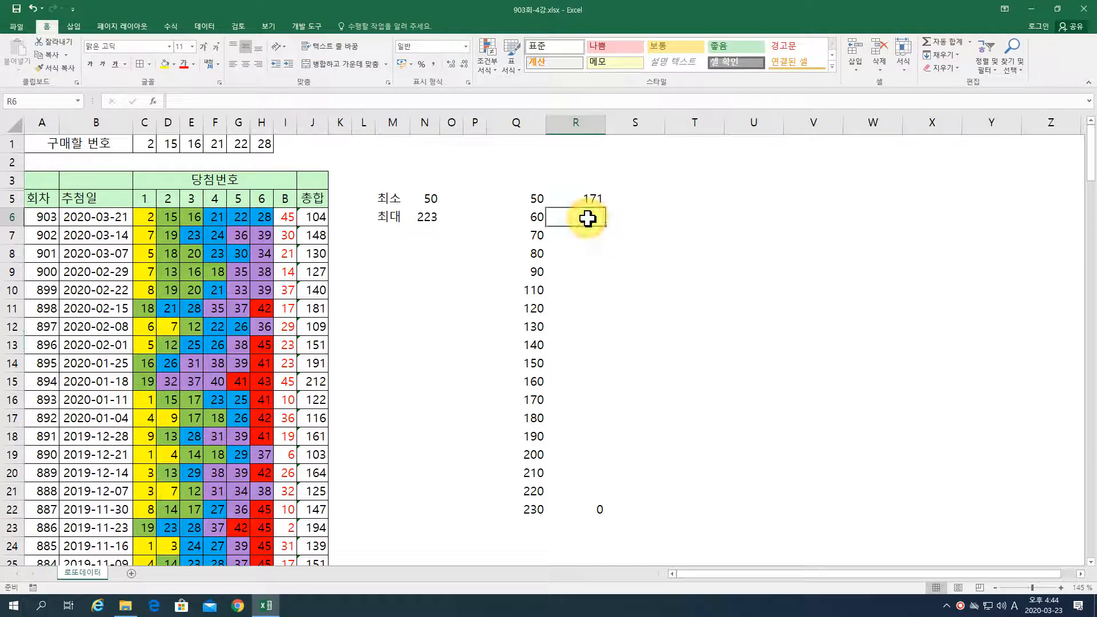
left_click(584, 200)
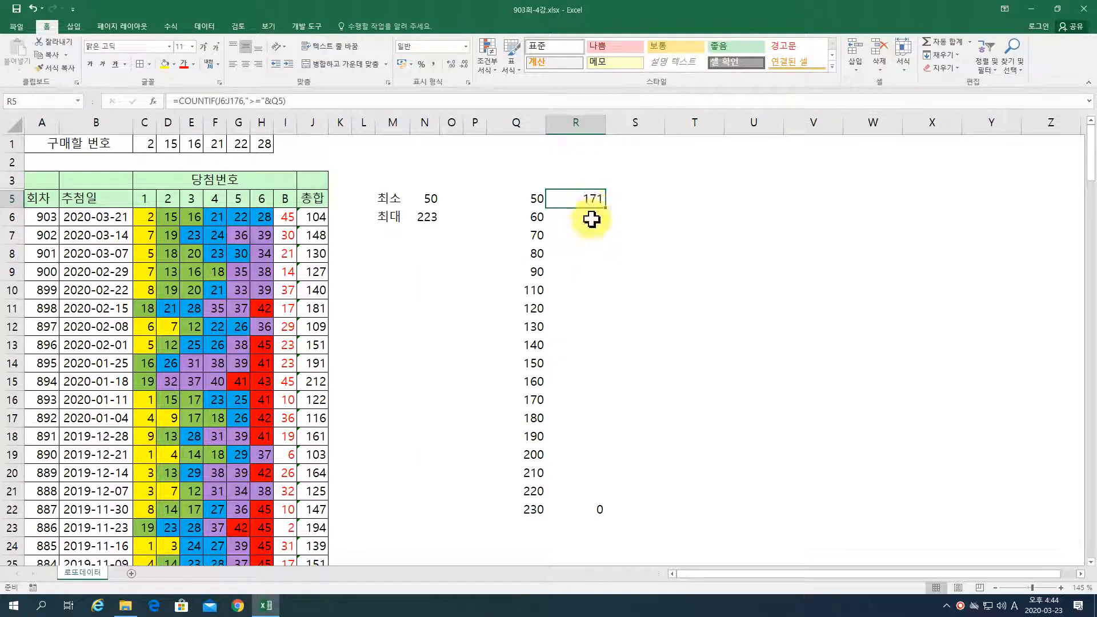
left_click(591, 218)
left_click(581, 201)
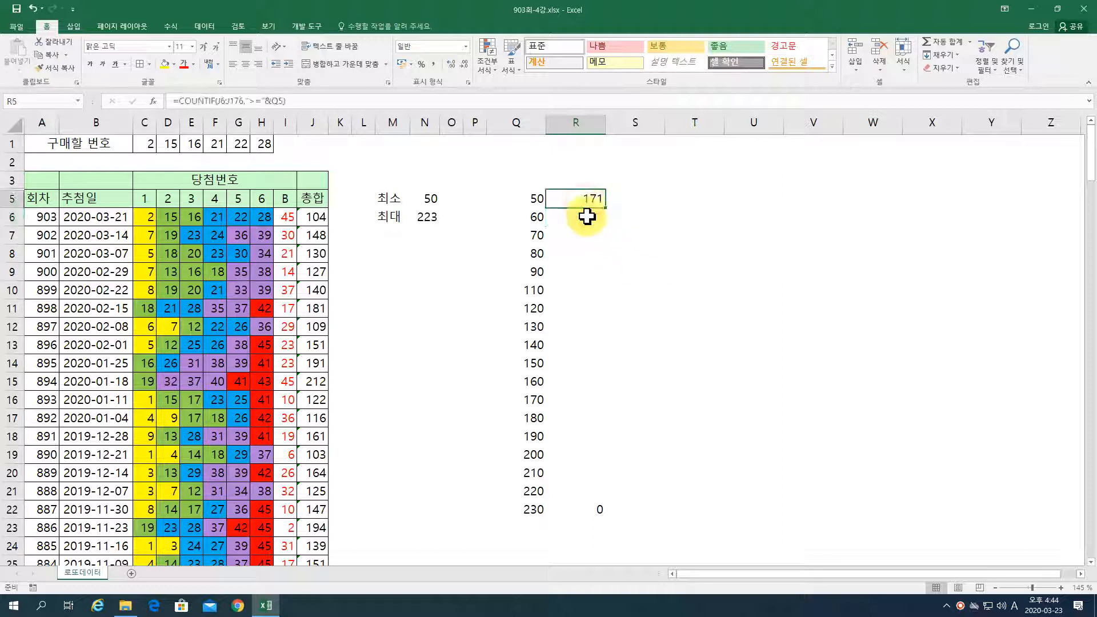
left_click_drag(299, 99, 162, 98)
key("ctrl+c")
right_click(246, 101)
left_click(299, 117)
key("Escape")
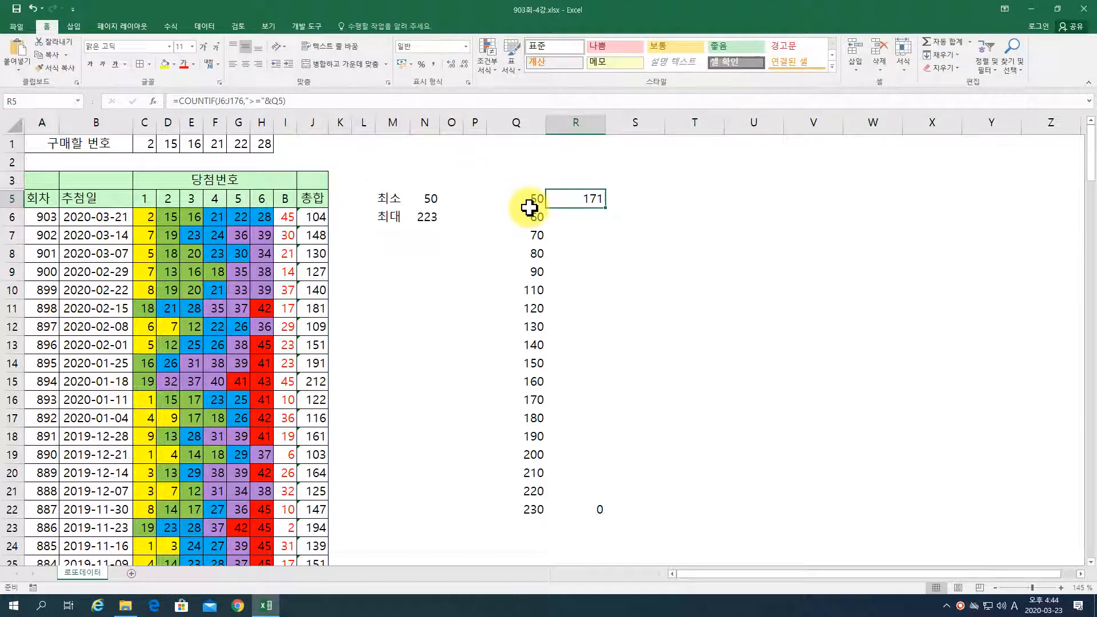
Paste the copied COUNTIF formula text into R6 and change its criterion cell to Q6.
left_click(589, 216)
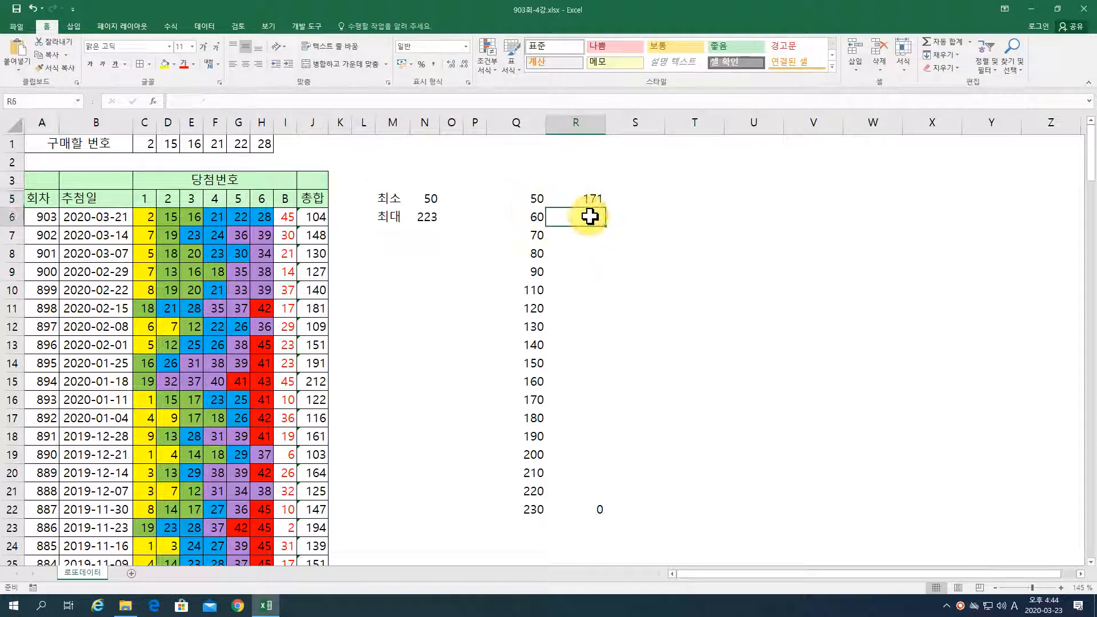
left_click(334, 103)
key("ctrl+v")
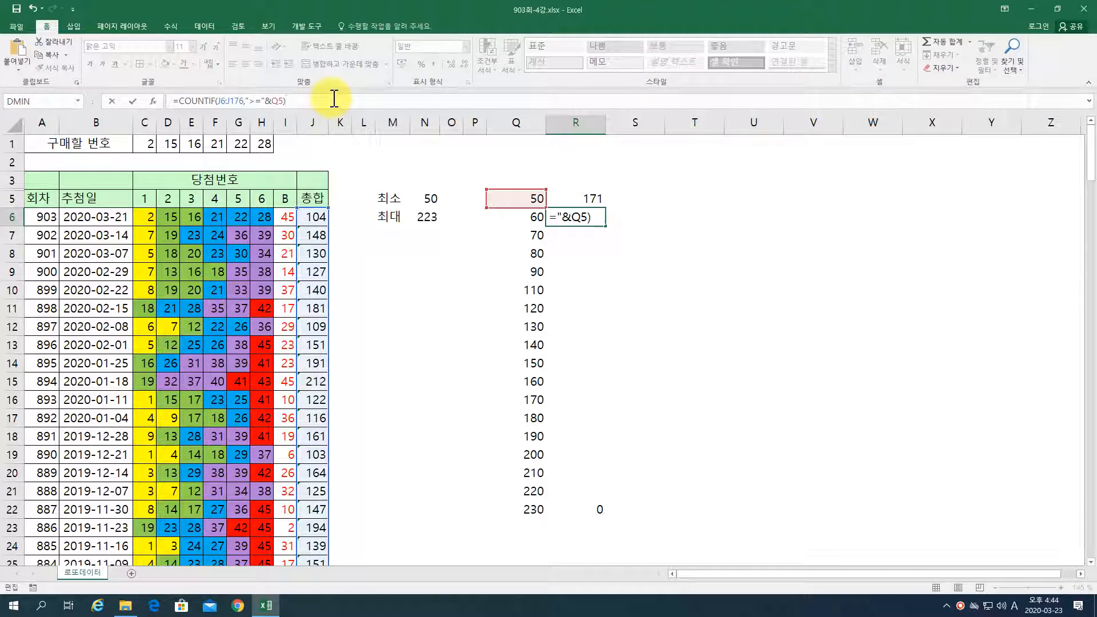
left_click(279, 101)
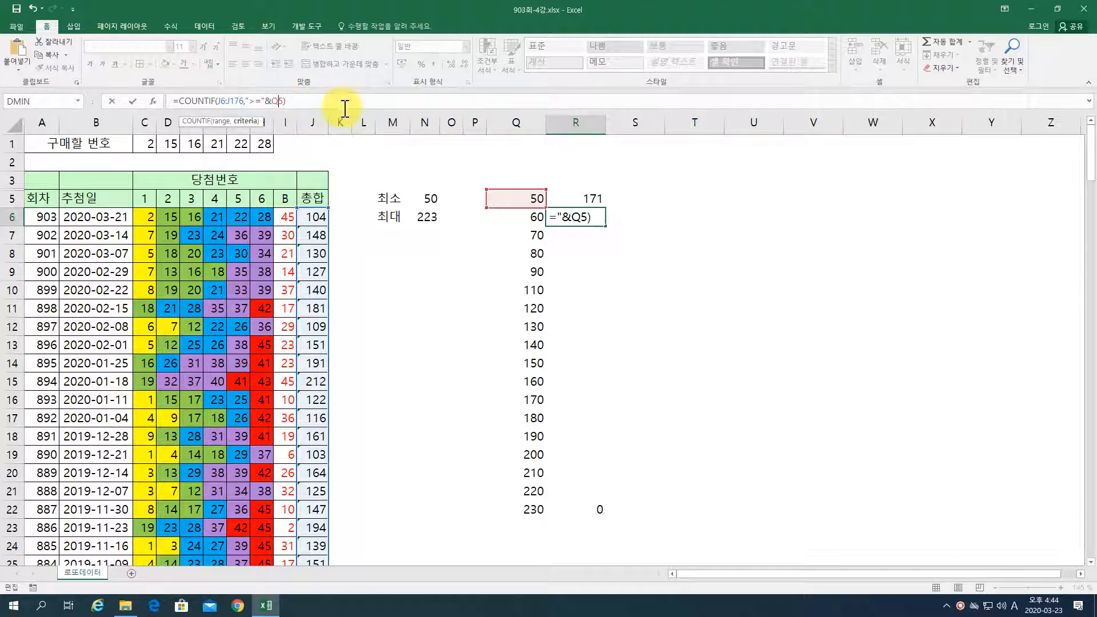
key("Delete")
type("6")
key("Return")
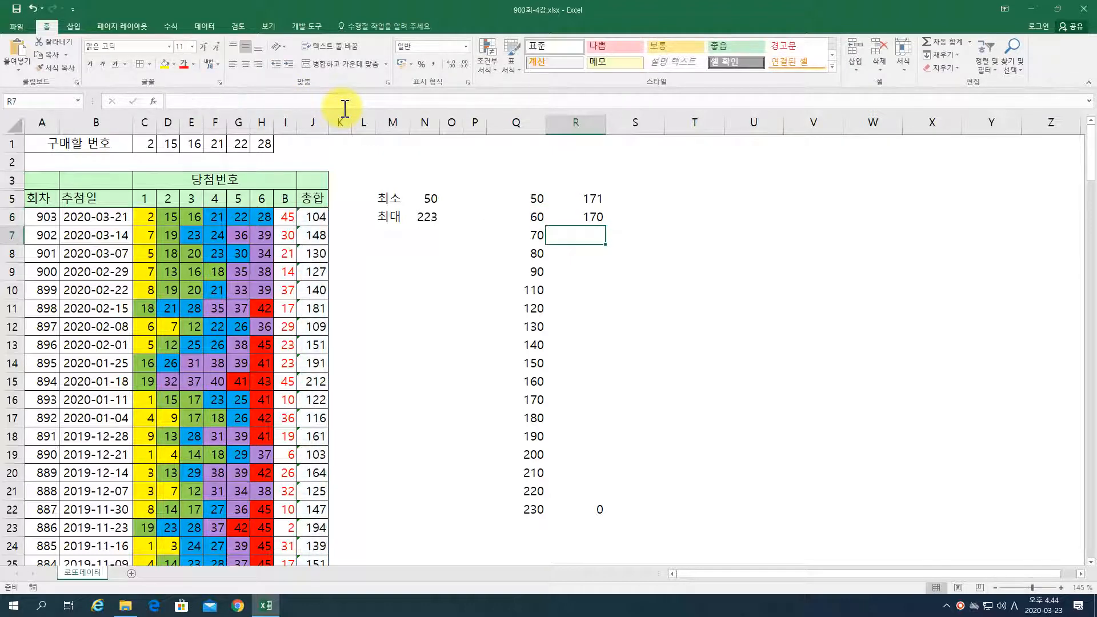
Paste the copied COUNTIF formula text into R7 and change its criterion cell to Q7.
left_click(246, 99)
key("ctrl+v")
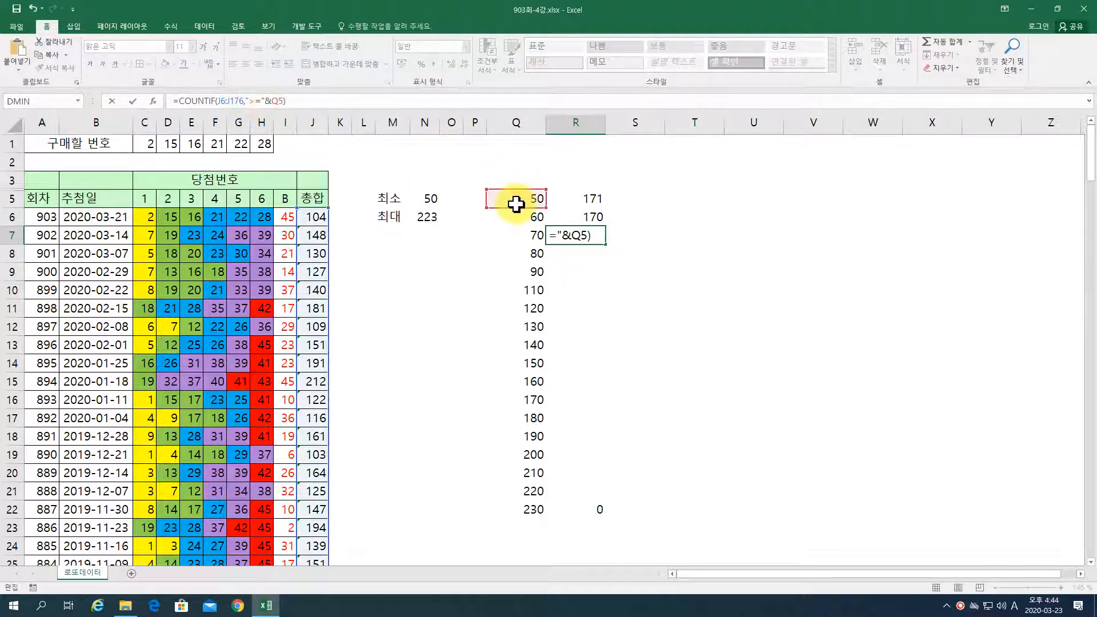
left_click(582, 235)
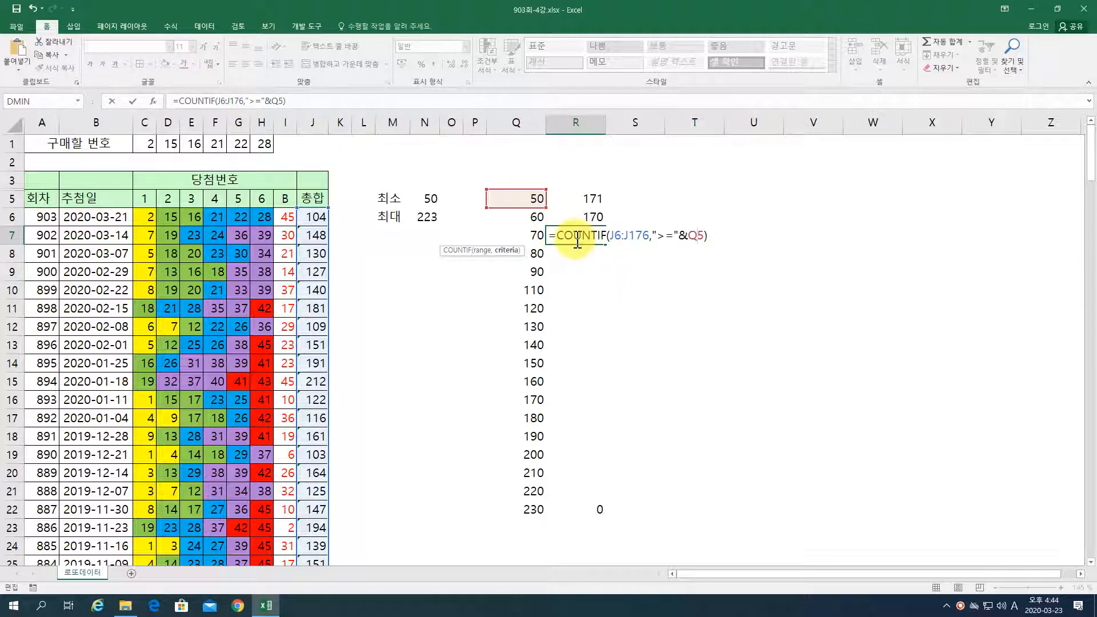
key("Delete")
type("7")
key("Return")
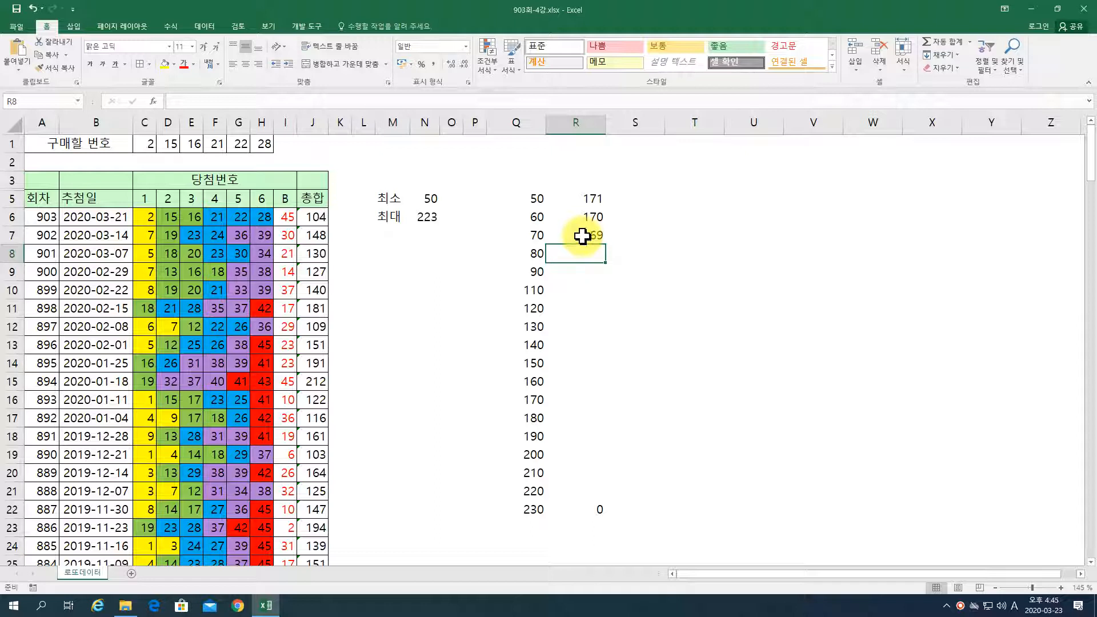
Fill the R5 formula down to R22 and compare the range references in R5 and R6.
left_click(586, 199)
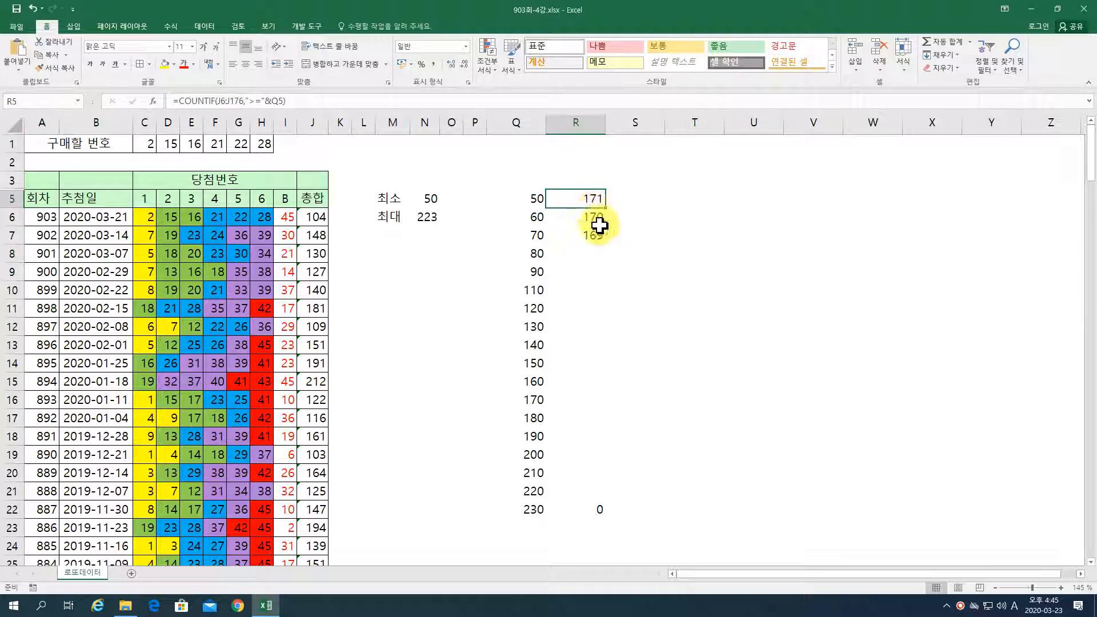
left_click_drag(606, 209, 605, 502)
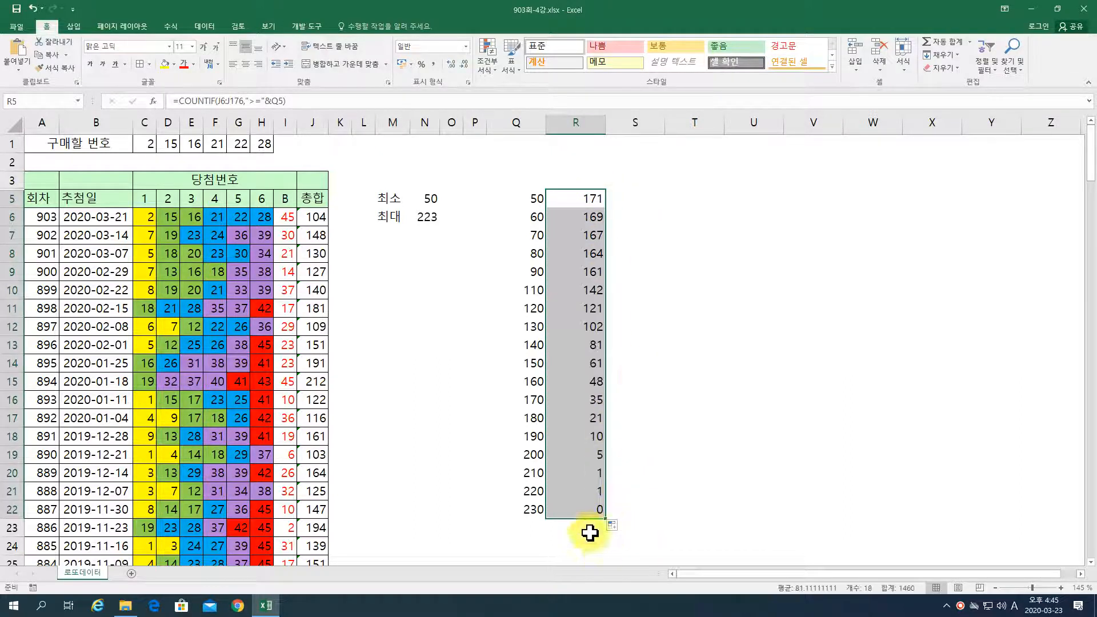
left_click(581, 200)
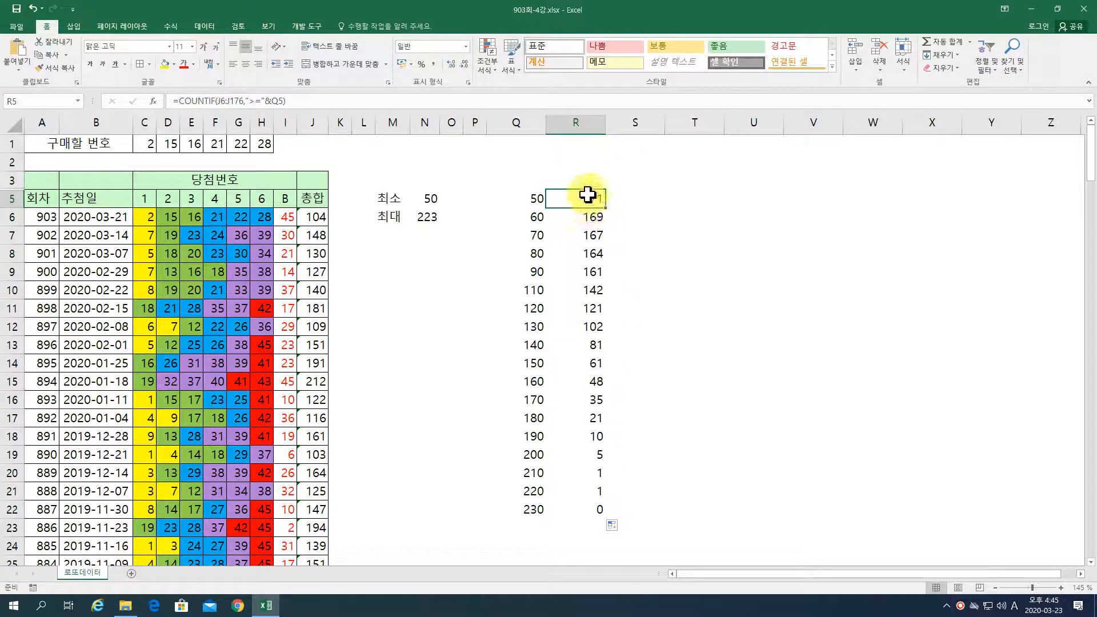
double_click(587, 194)
left_click_drag(612, 198, 650, 199)
key("Escape")
left_click(591, 216)
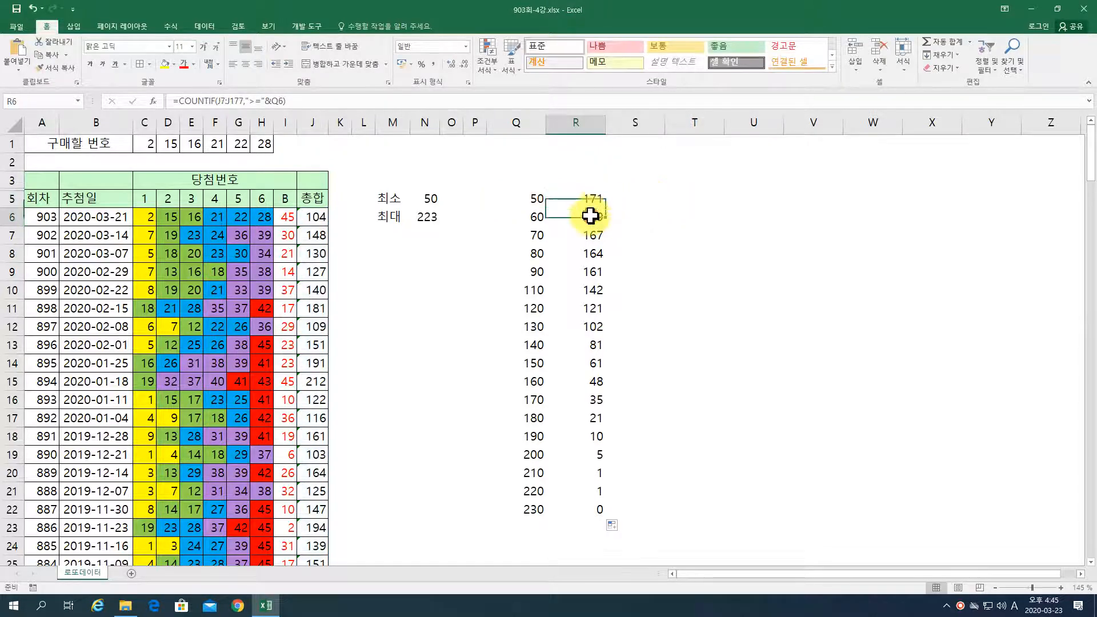
double_click(591, 219)
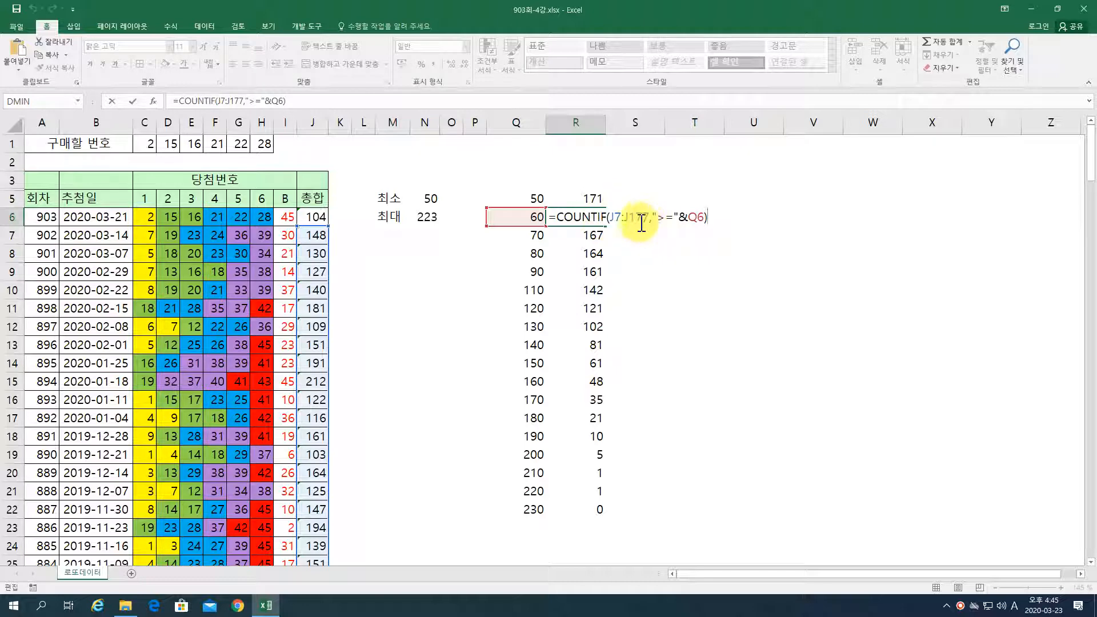
Lock the rows of the count range in R5 so the formula reads =COUNTIF(J$6:J$176,">="&Q5).
left_click(593, 197)
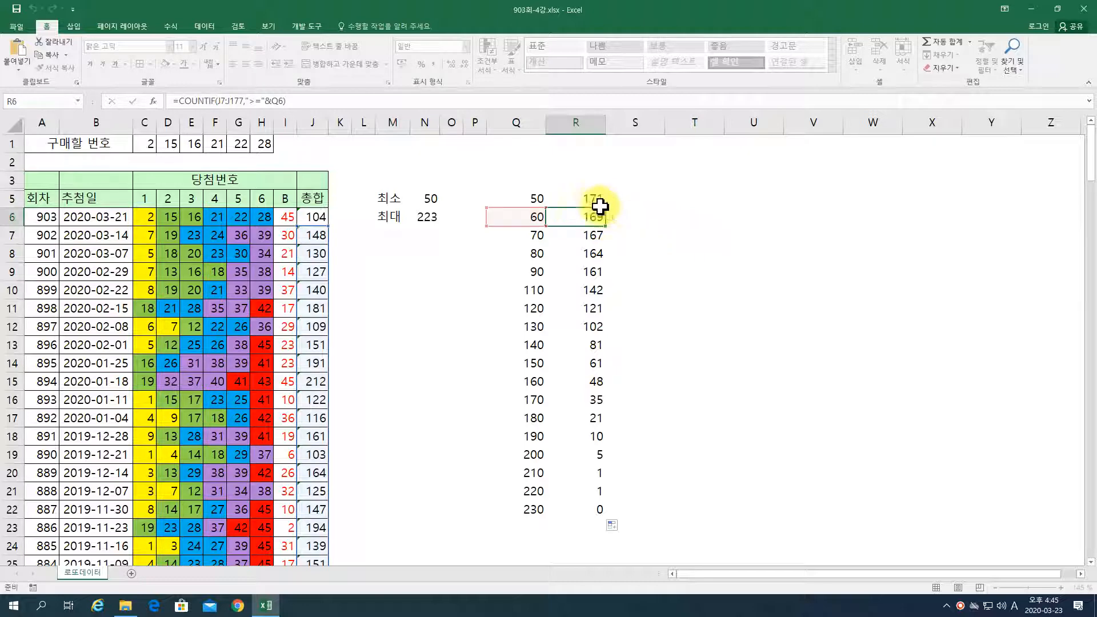
left_click(245, 101)
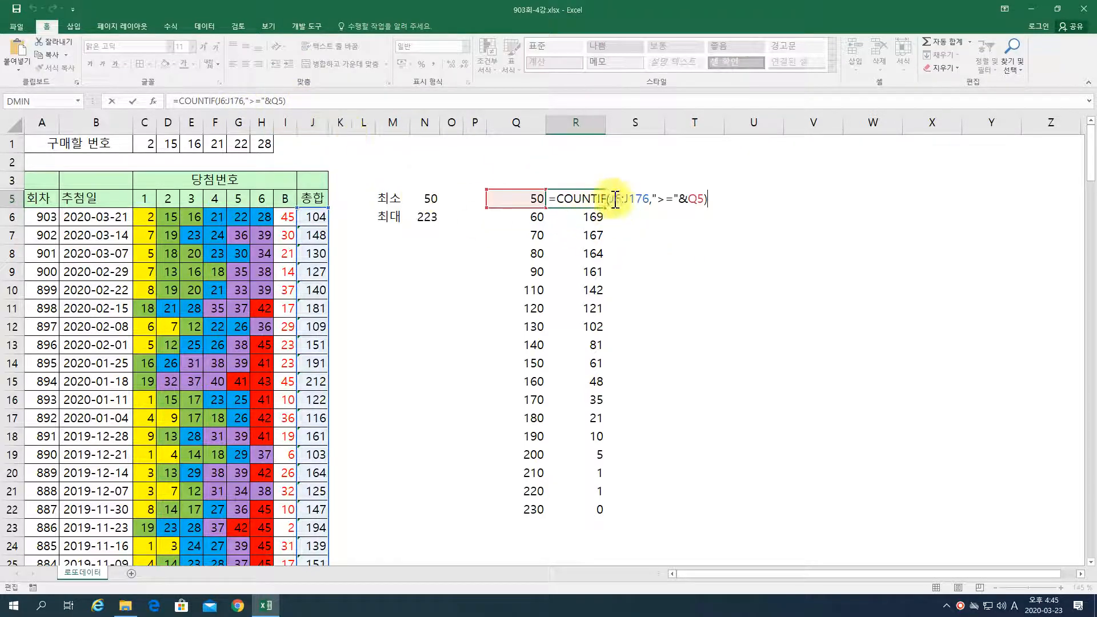
left_click_drag(611, 199, 649, 202)
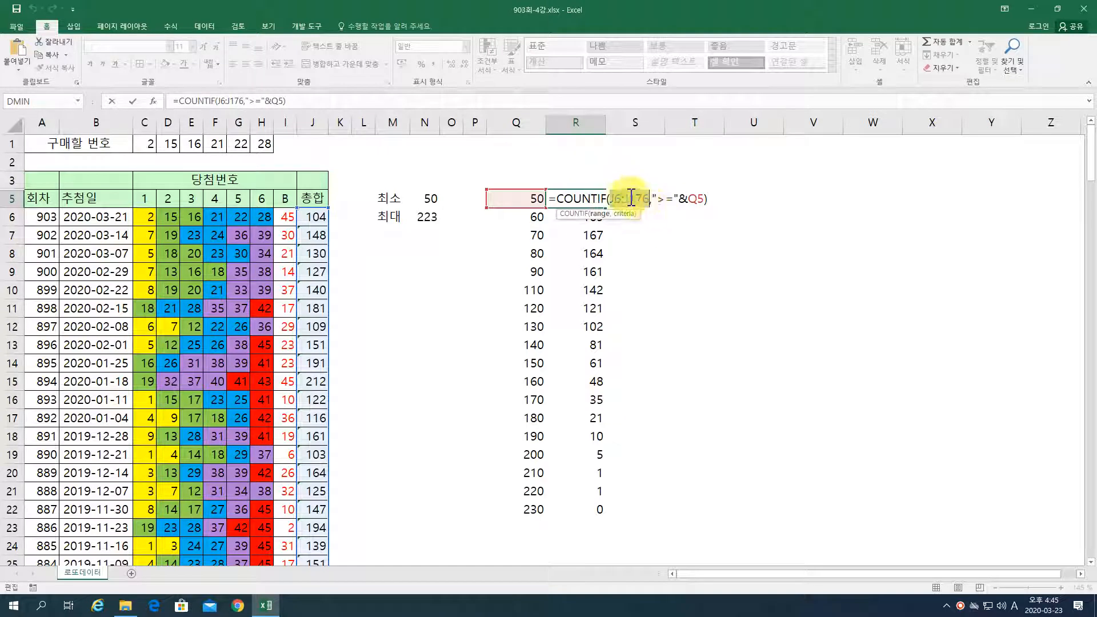
left_click(660, 194)
type("$")
left_click(638, 199)
type("$")
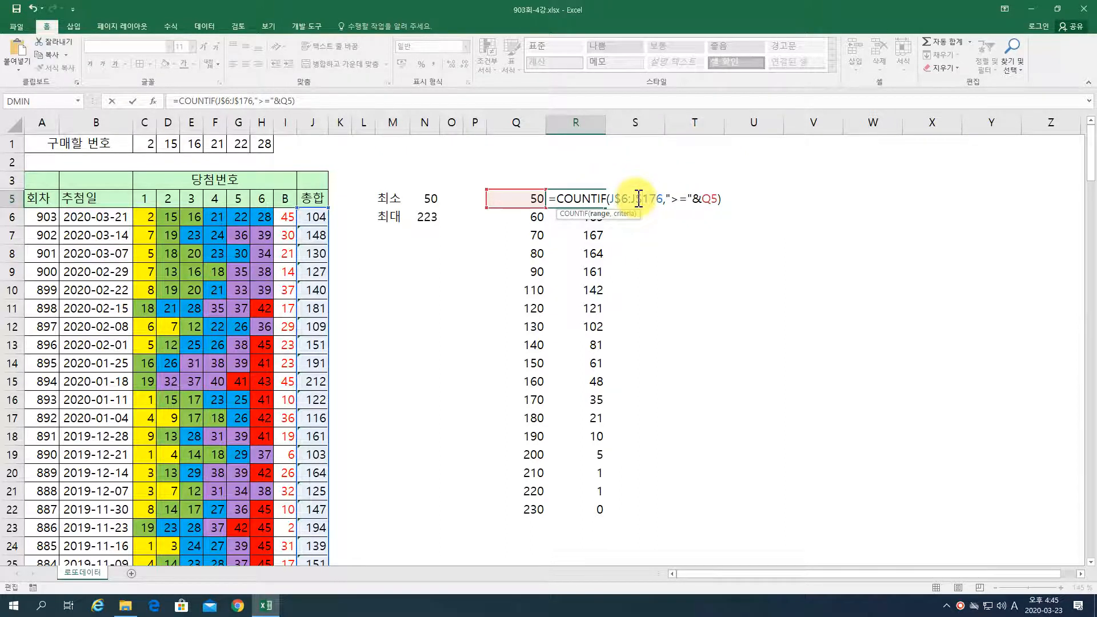
key("Return")
Fill the row-locked COUNTIF formula from R5 down to R22 and check the references in R5.
left_click(600, 201)
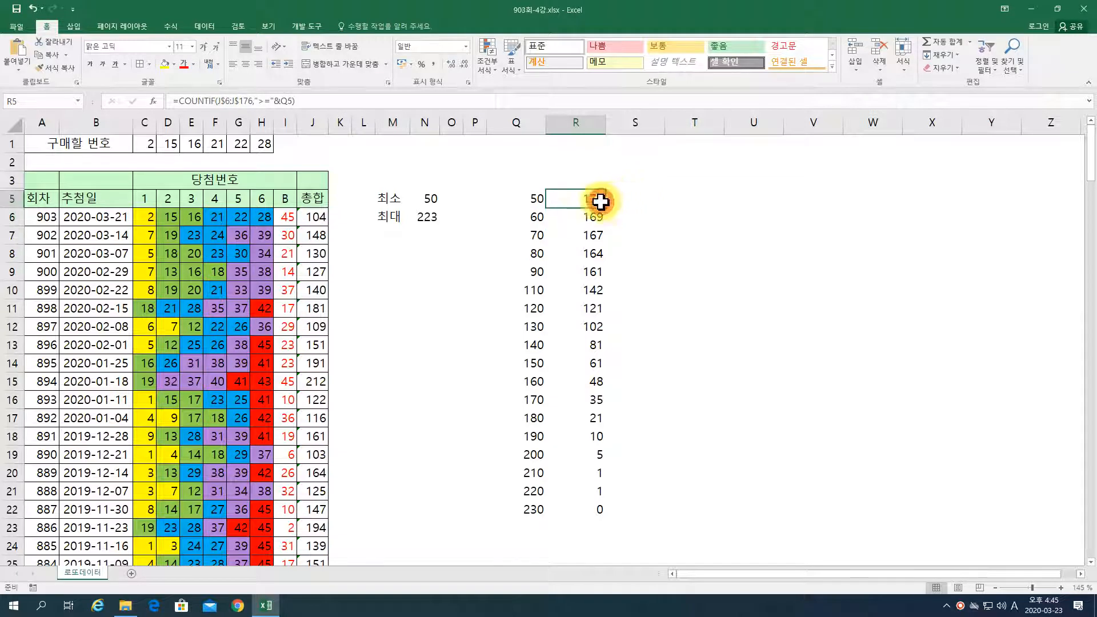
double_click(605, 208)
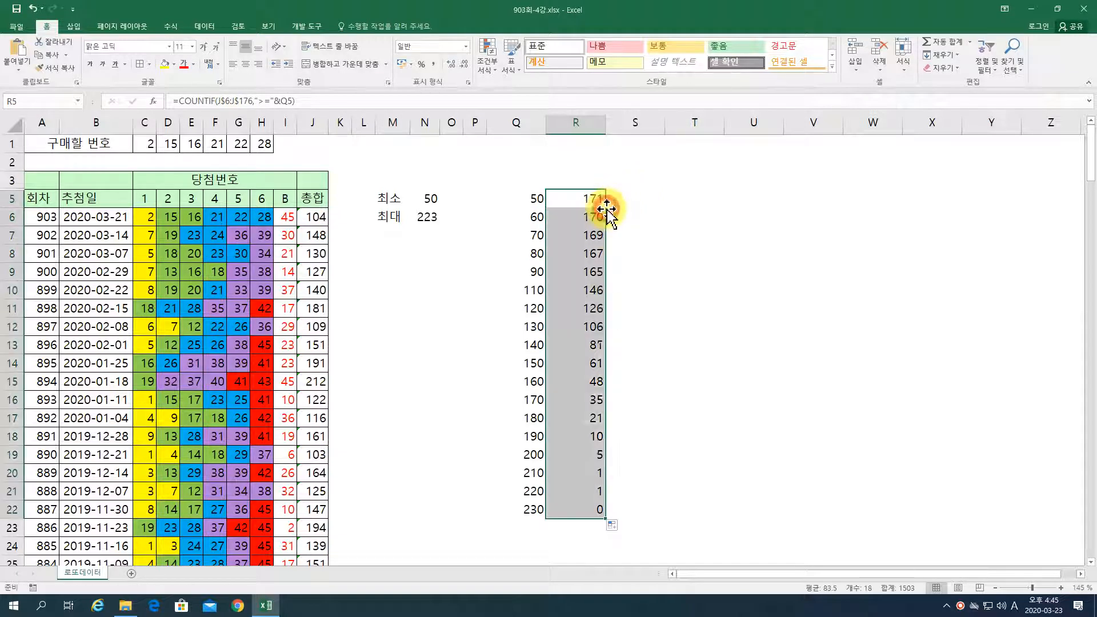
left_click(597, 201)
left_click_drag(605, 208, 594, 509)
left_click(569, 198)
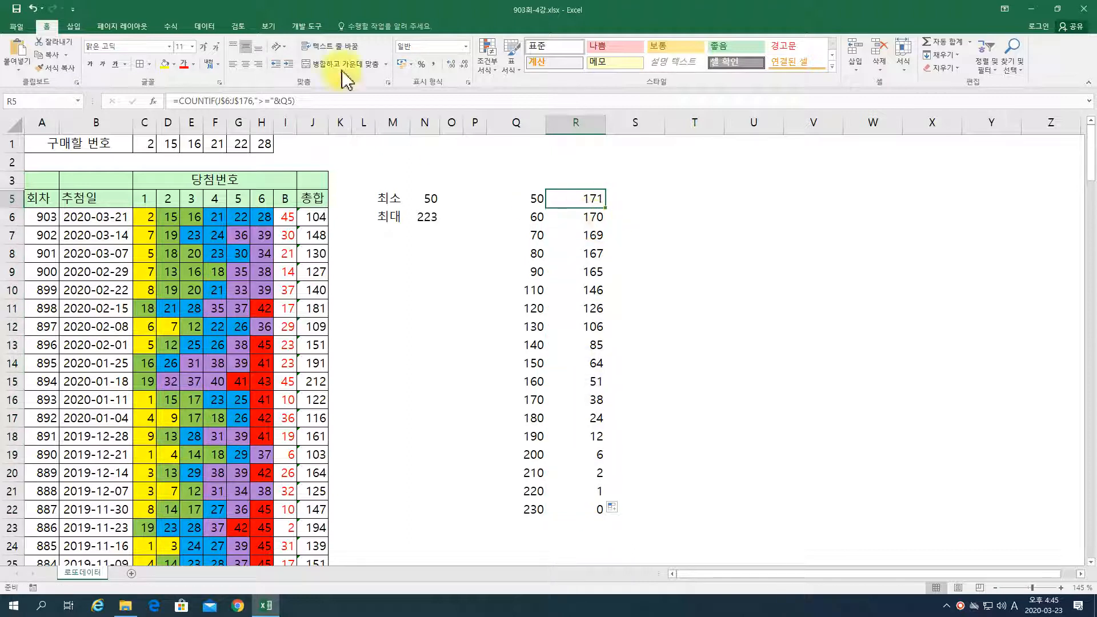
key("F2")
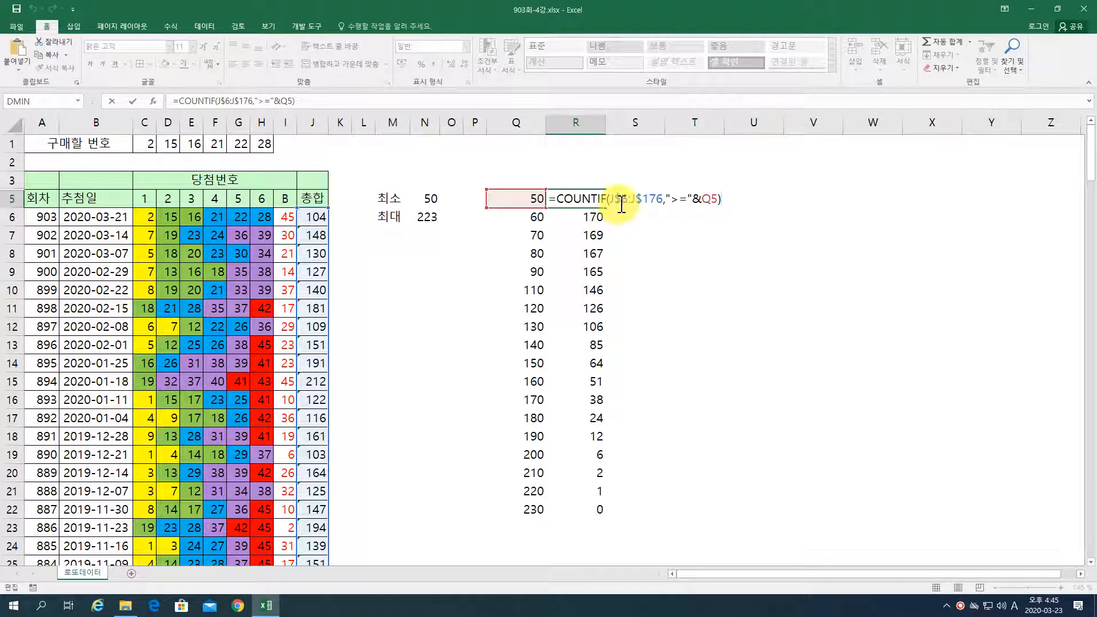
key("Escape")
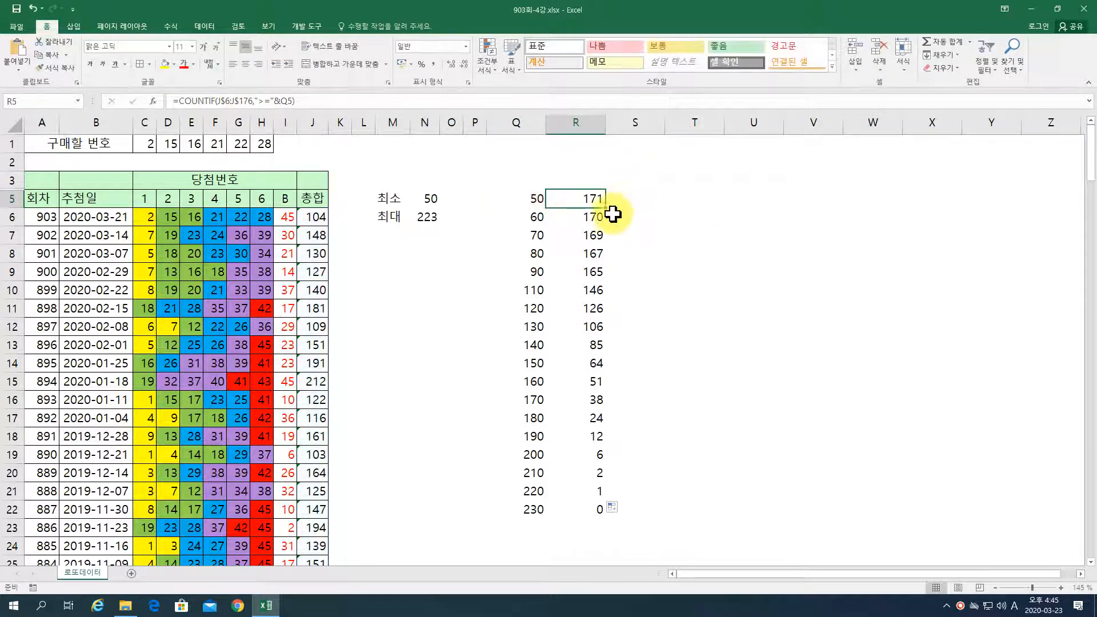
Examine the range and criterion references in the filled COUNTIF formulas in R6 and R22, and compare cells R5 to R9.
left_click(595, 220)
key("F2")
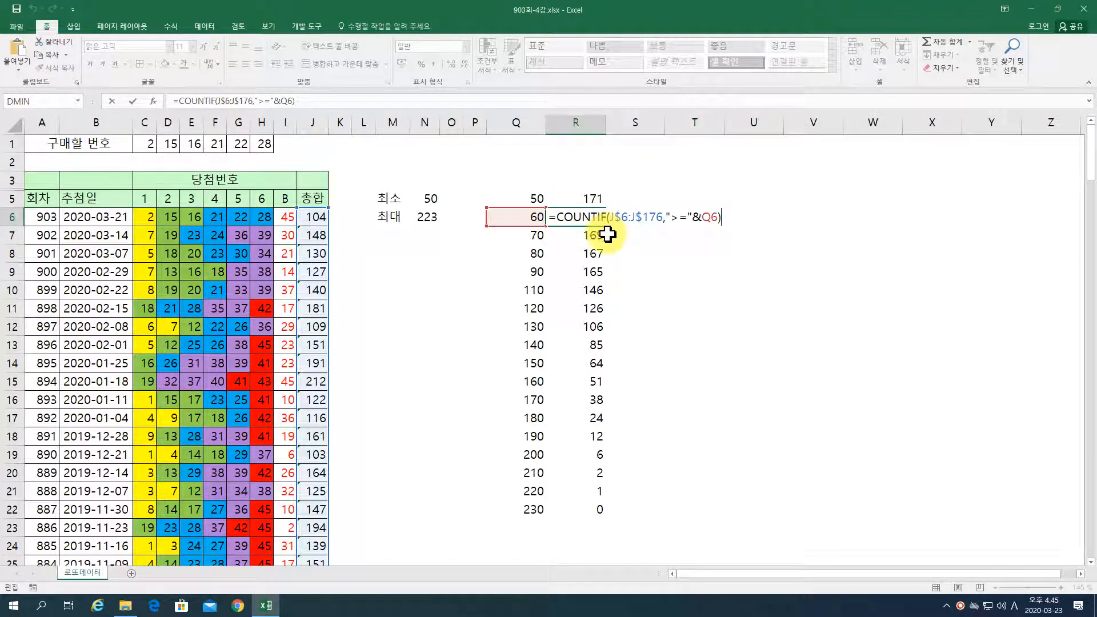
key("F1")
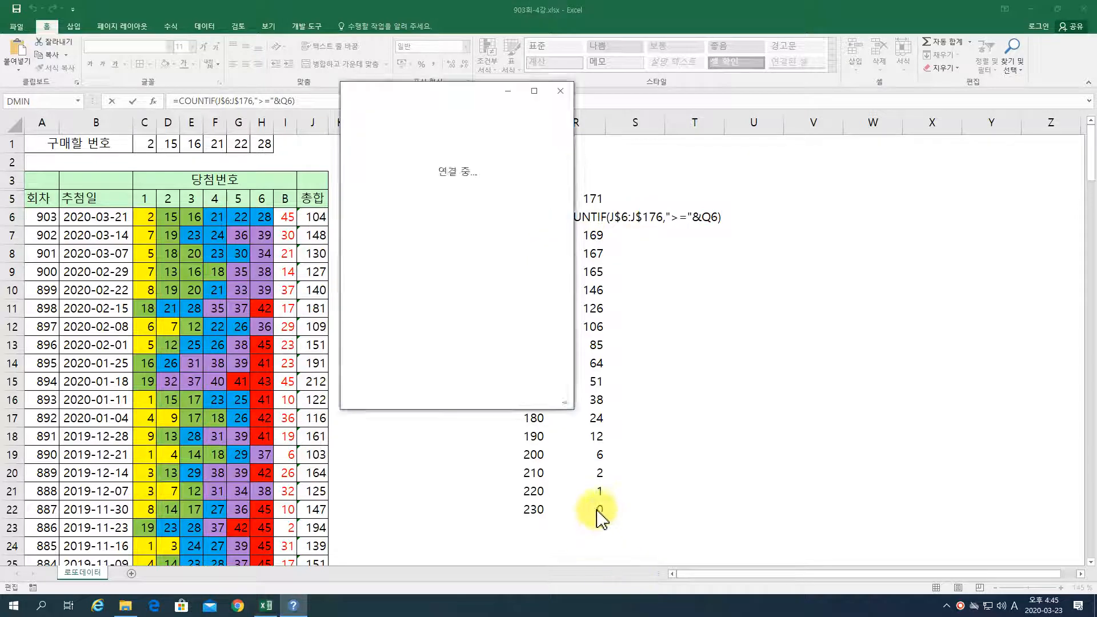
left_click(597, 514)
left_click(588, 510)
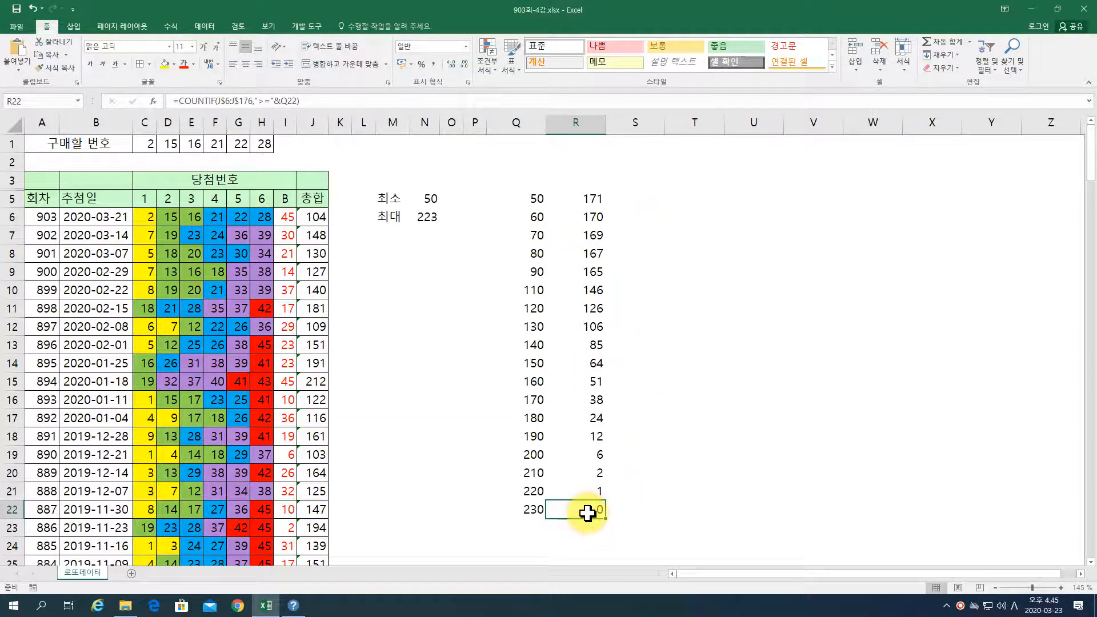
key("F2")
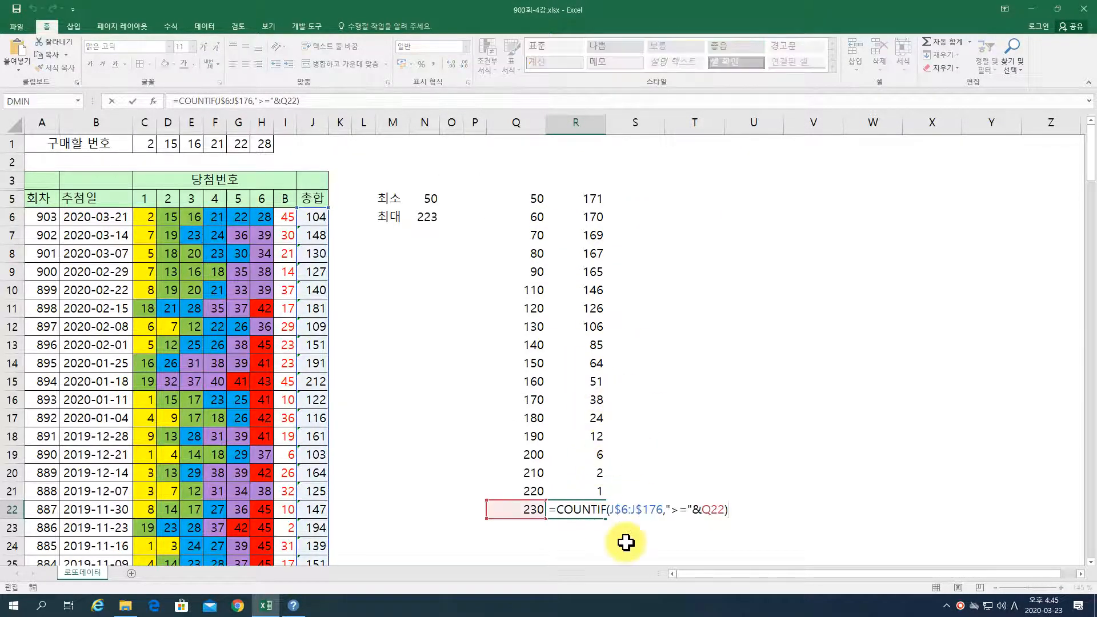
key("Escape")
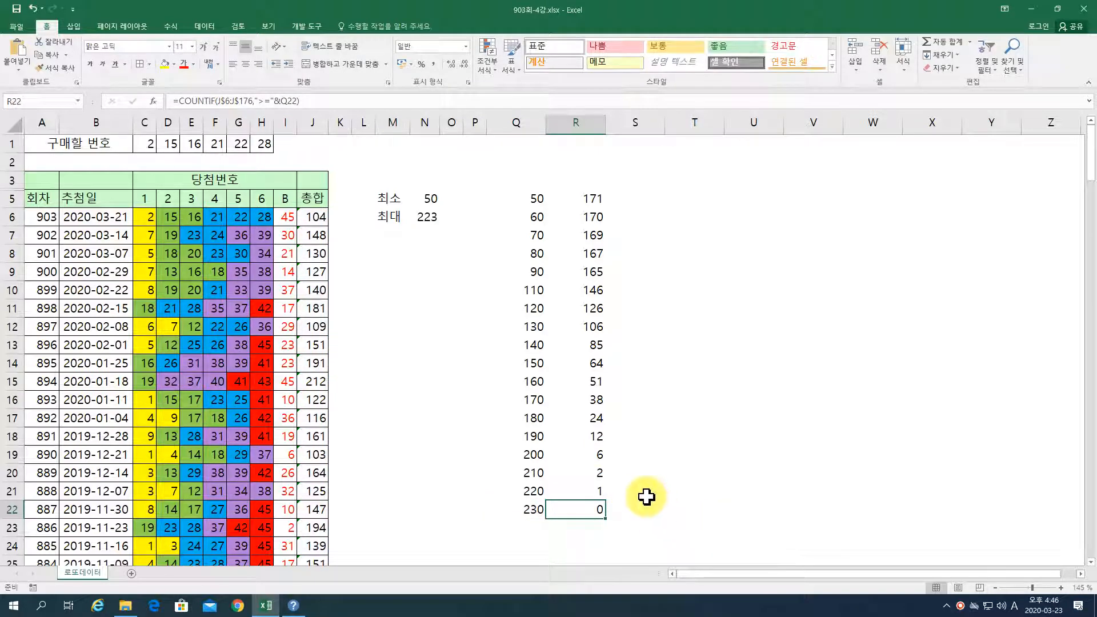
left_click(585, 200)
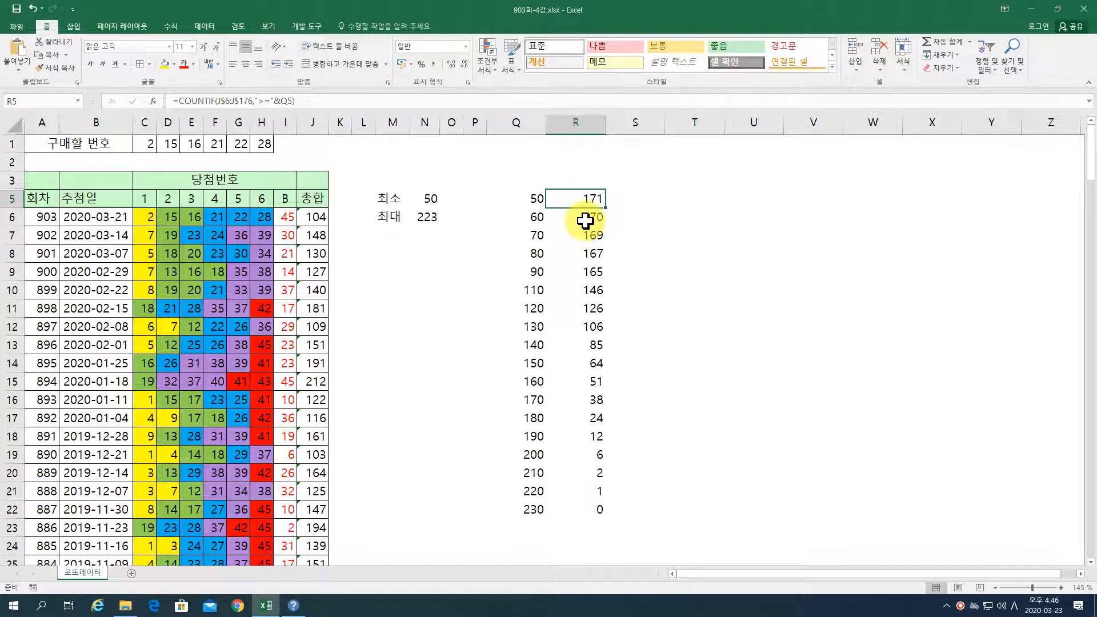
left_click(585, 220)
left_click(582, 236)
left_click(581, 271)
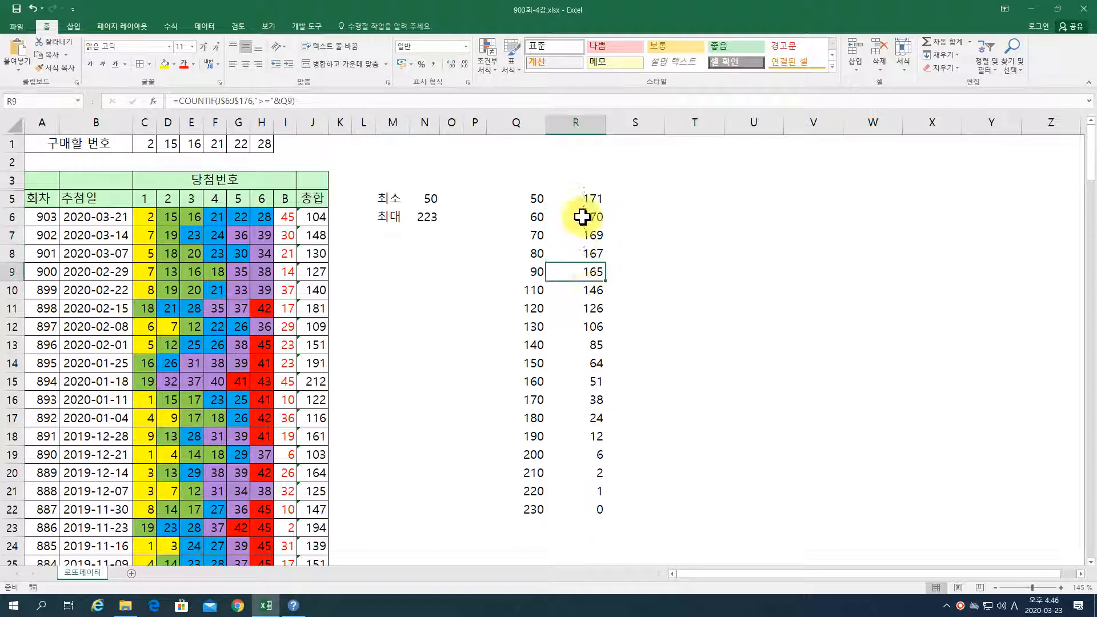
left_click(587, 200)
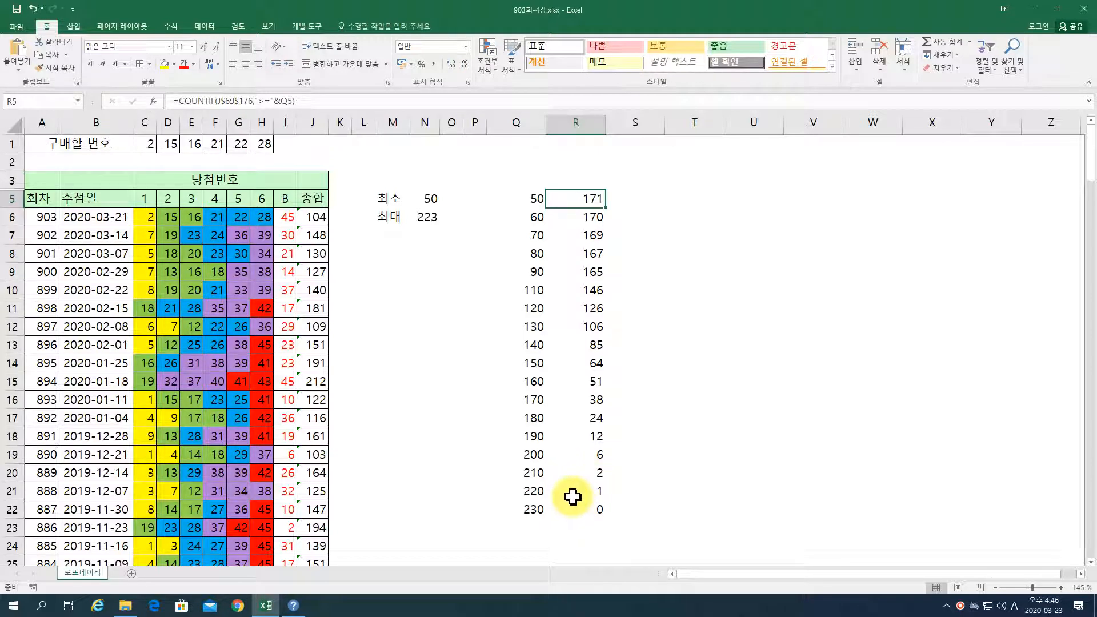
Change the function in R5's formula from COUNTIF to COUNTIFS.
double_click(577, 198)
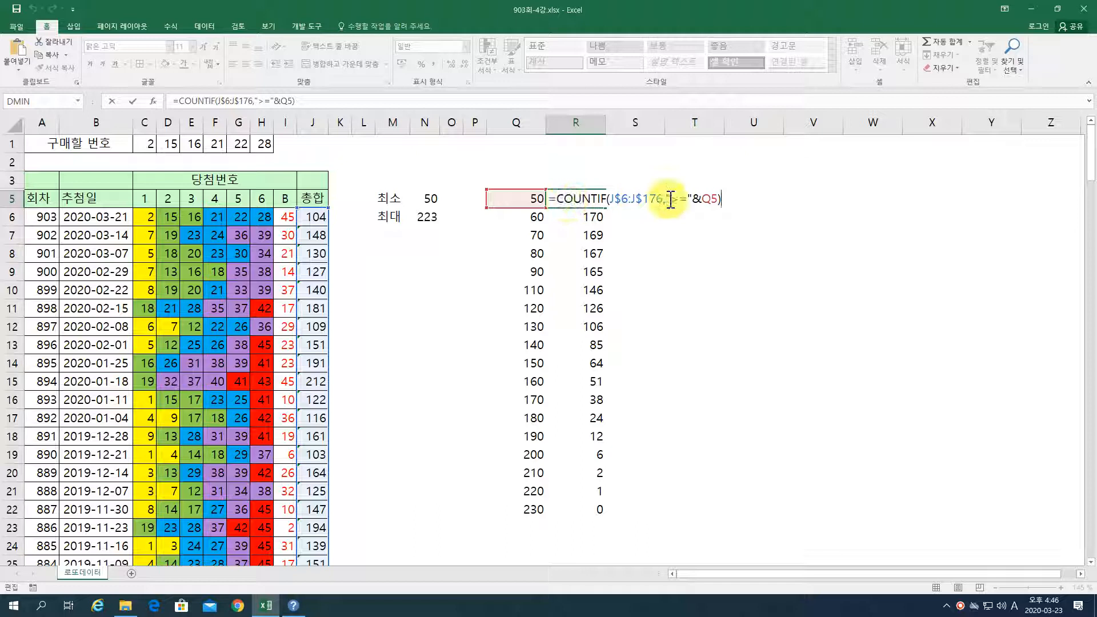
left_click(609, 198)
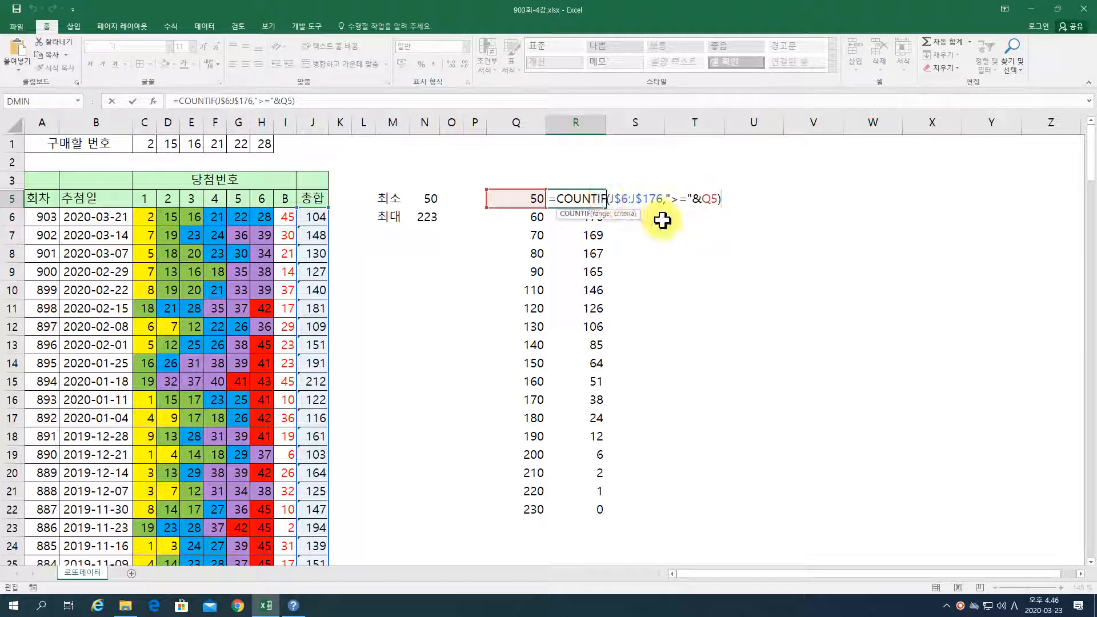
type("s")
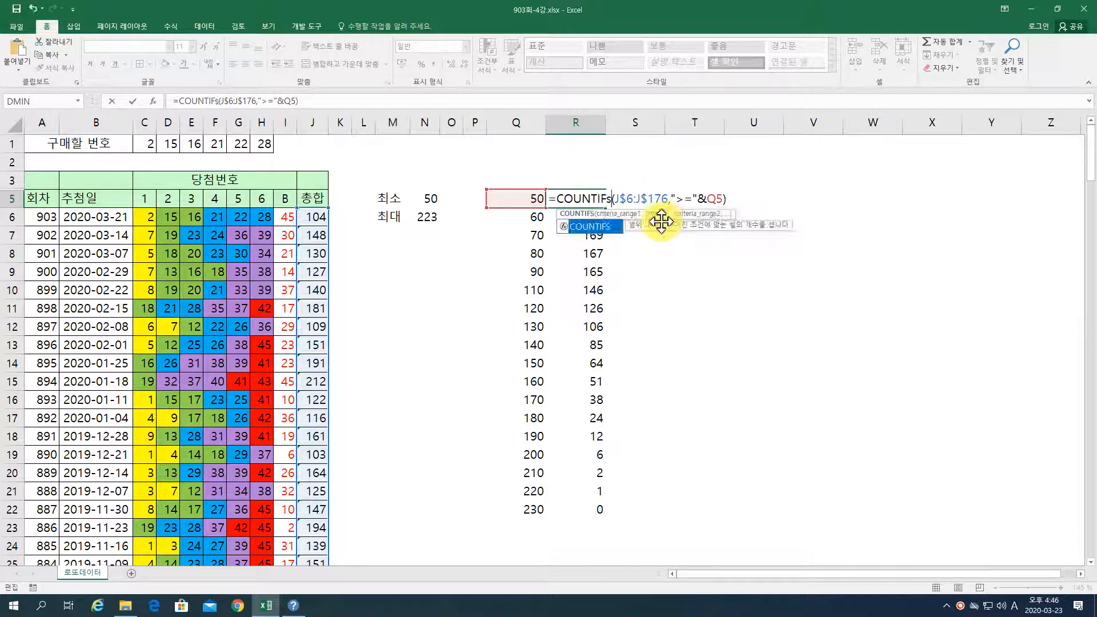
left_click(729, 199)
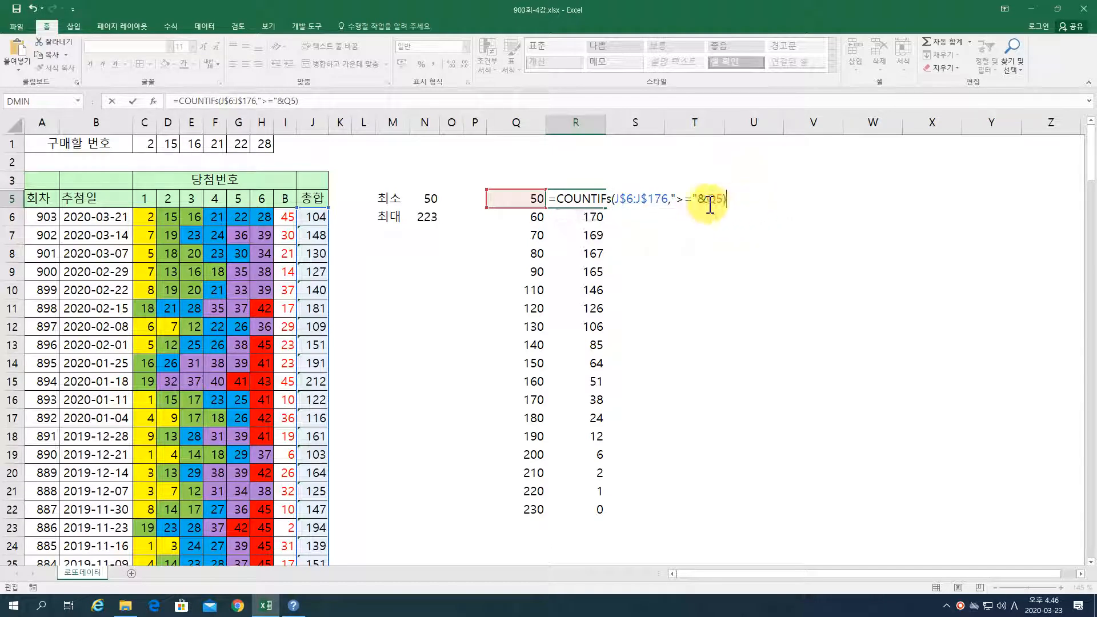
Add a second condition to R5 so the formula reads =COUNTIFS(J$6:J$176,">="&Q5,J$6:J$176,"<"&Q6).
key("BackSpace")
type(",")
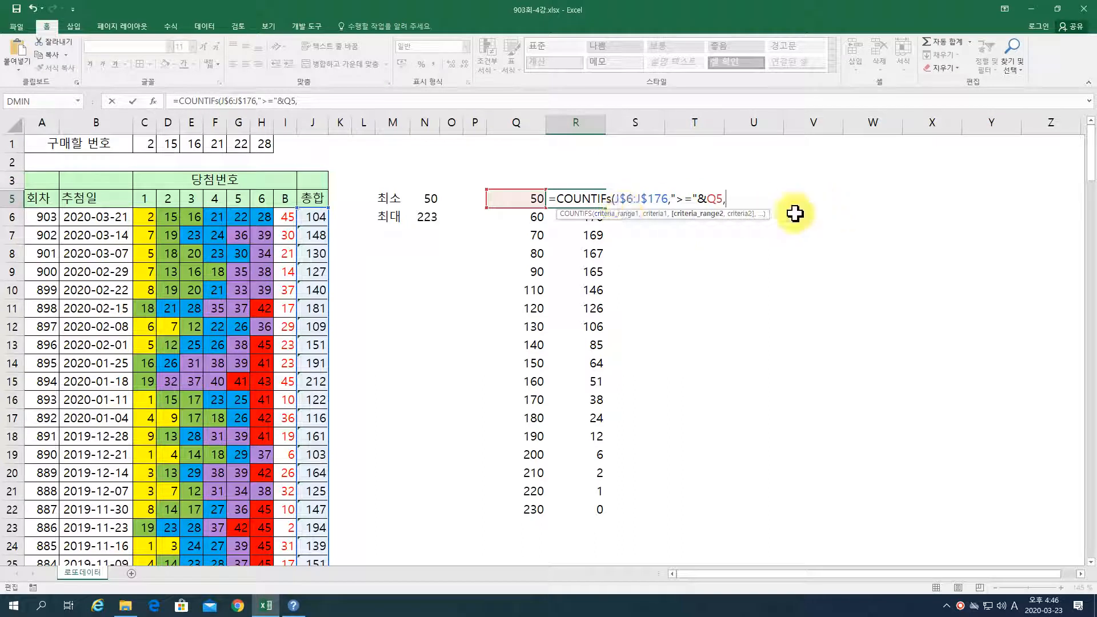
type("j$6:")
type("j$176")
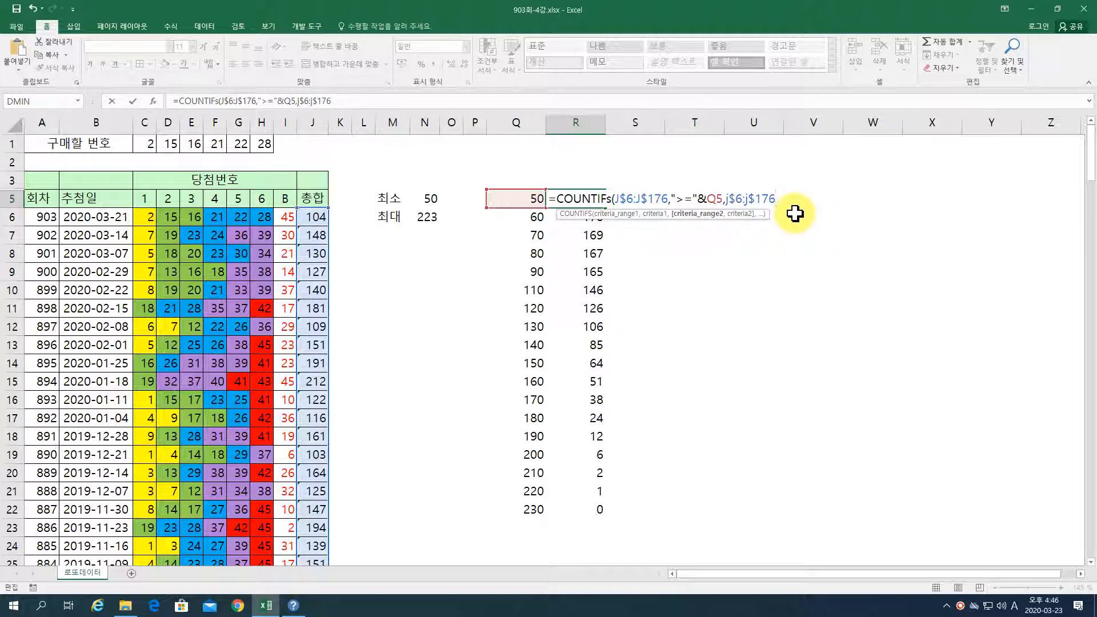
type(",\"<")
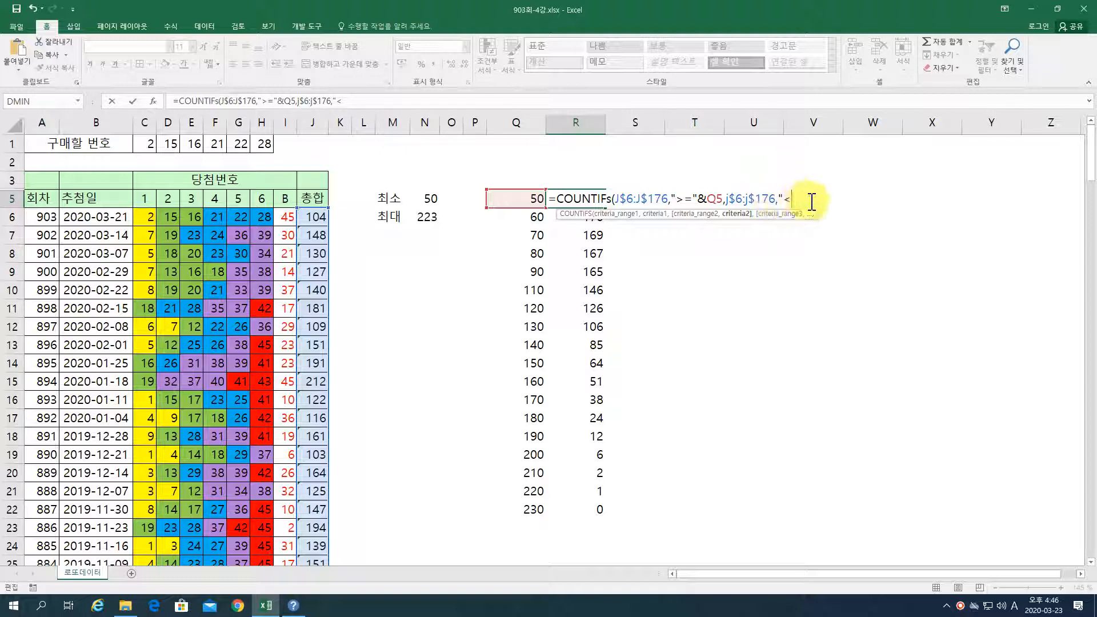
left_click(533, 220)
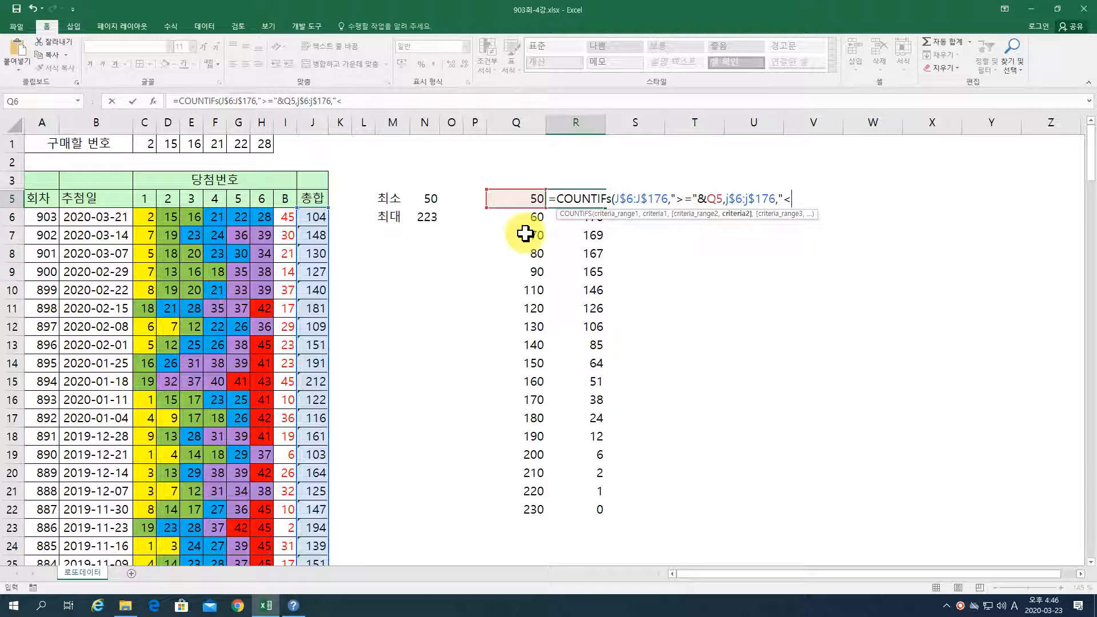
left_click(524, 222)
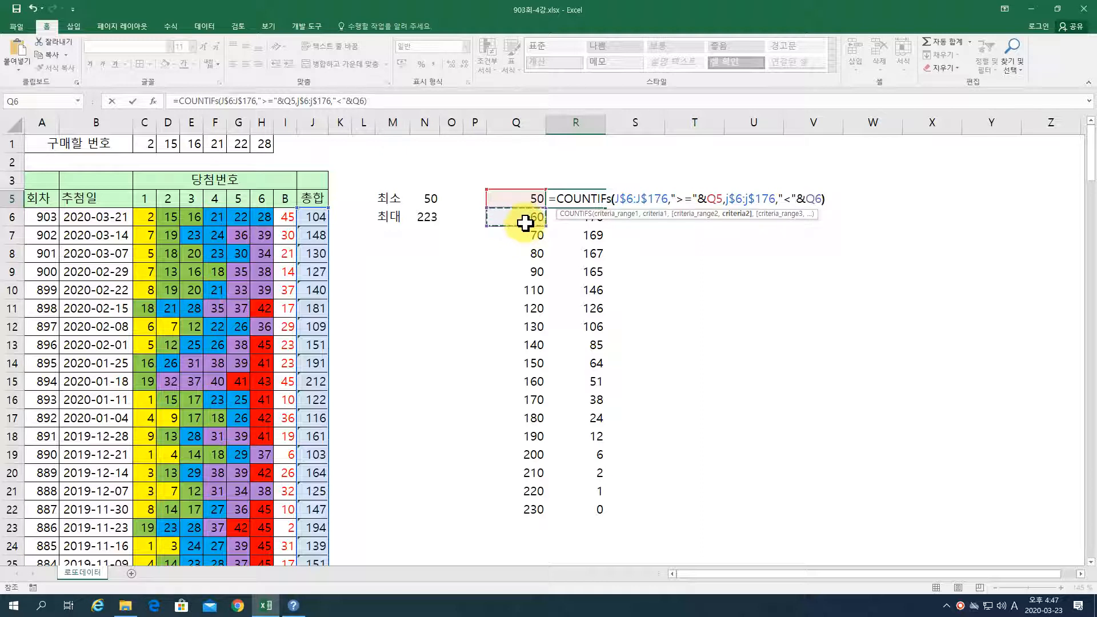
type(")")
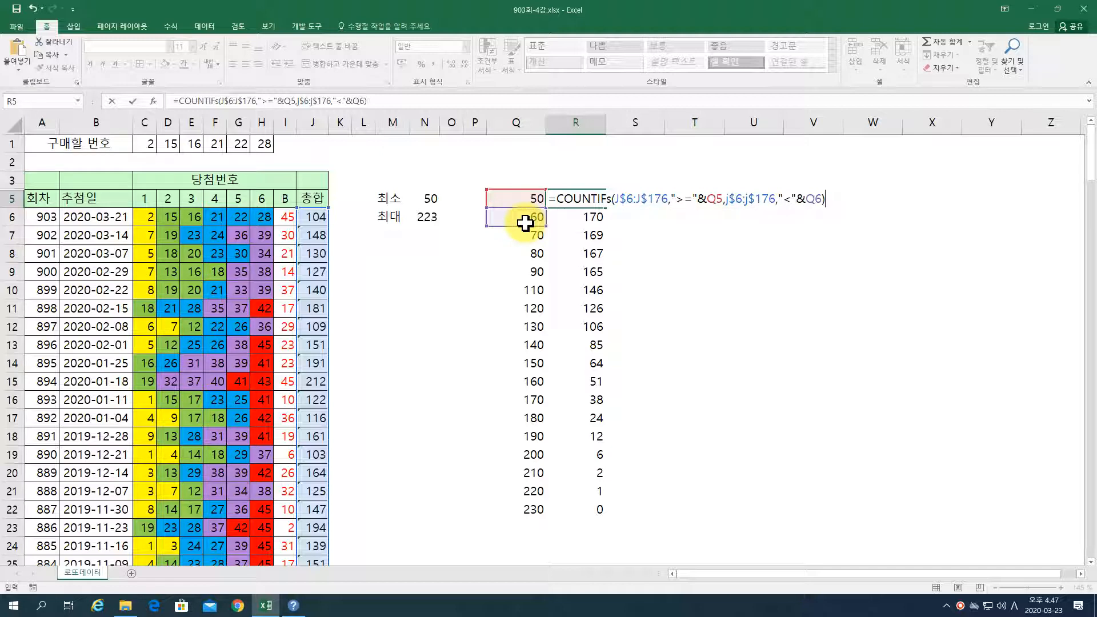
key("Return")
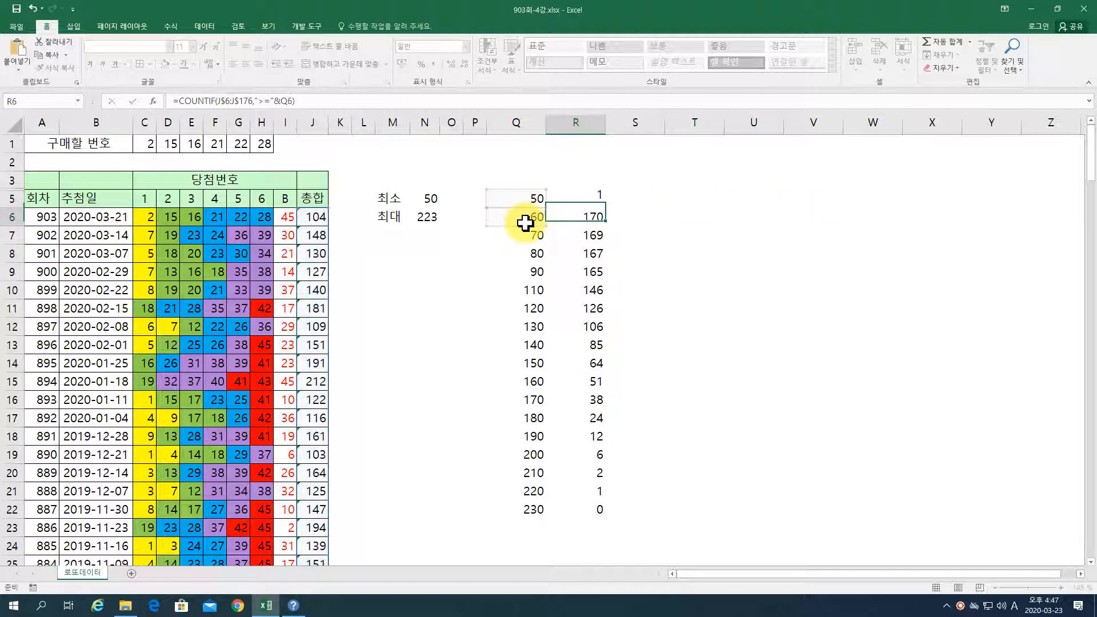
Fill the COUNTIFS formula from R5 down to R22 and check the references in the filled cells and R5.
left_click(577, 201)
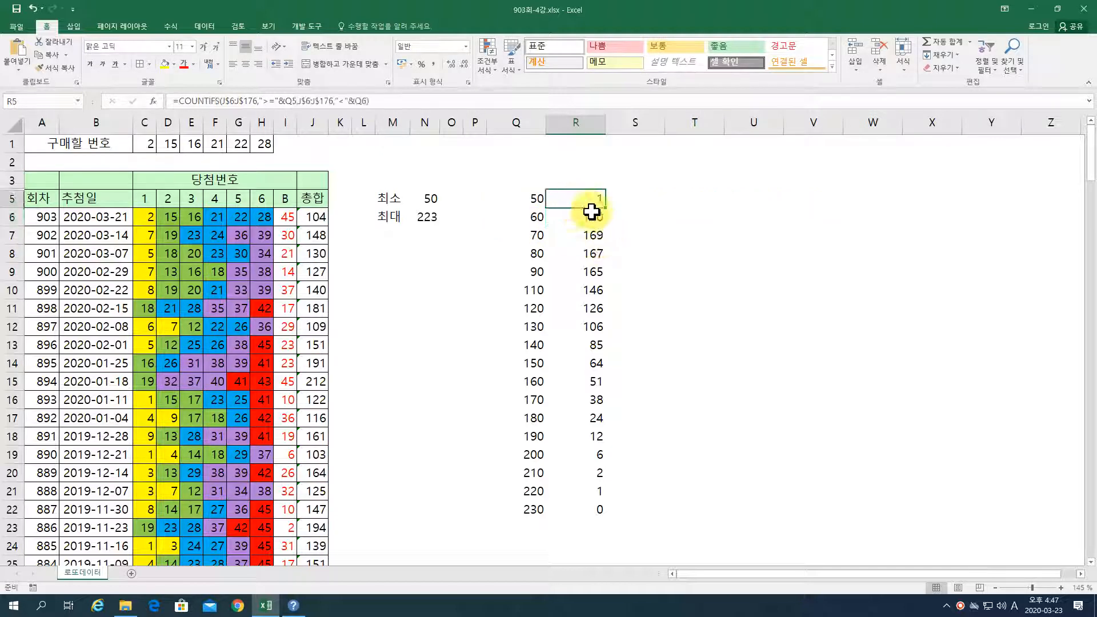
double_click(604, 207)
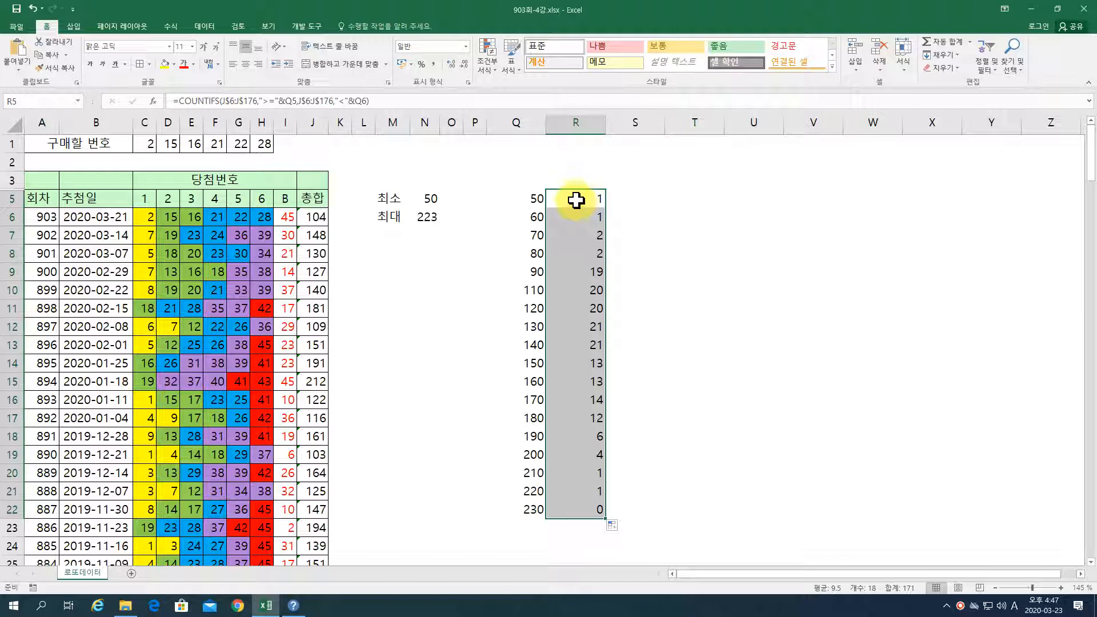
left_click(586, 221)
left_click(579, 236)
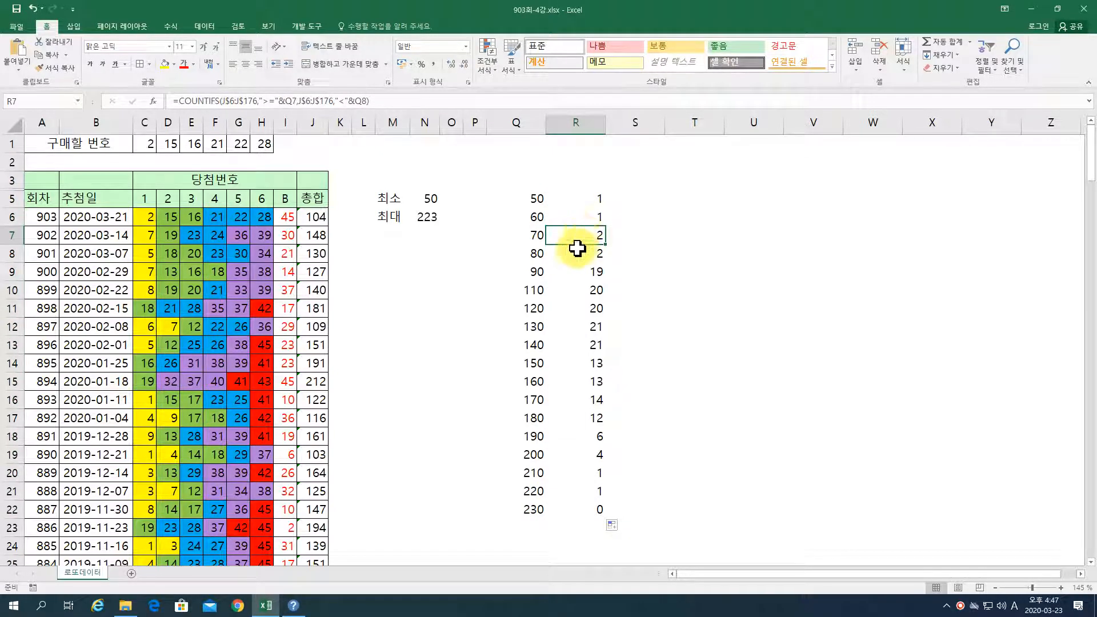
left_click(575, 255)
left_click(577, 204)
double_click(577, 204)
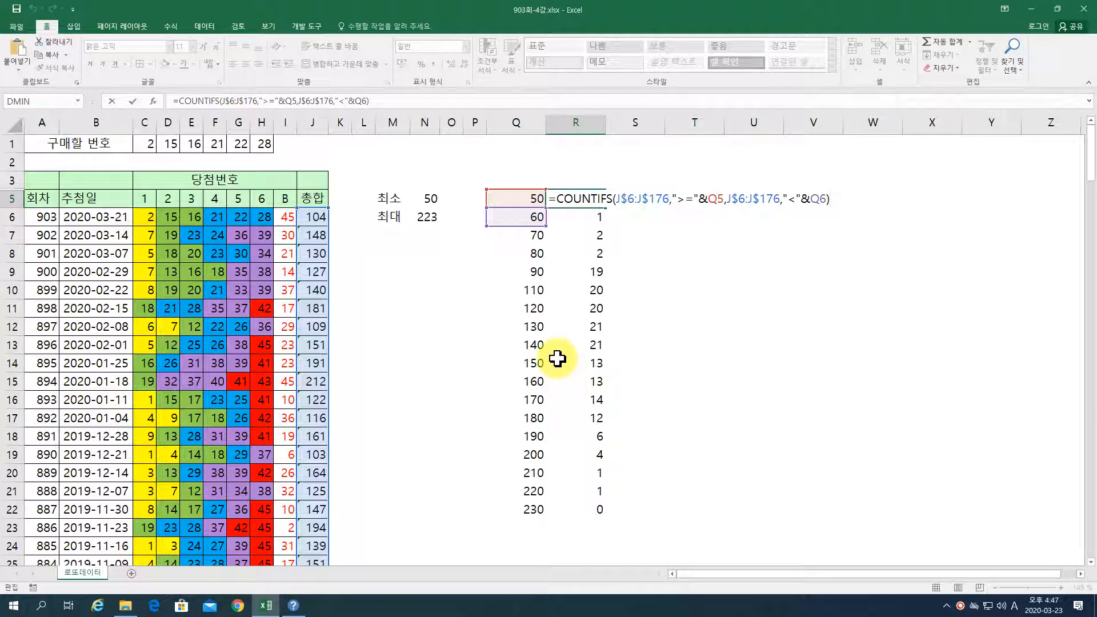
key("ctrl+Return")
left_click(634, 202)
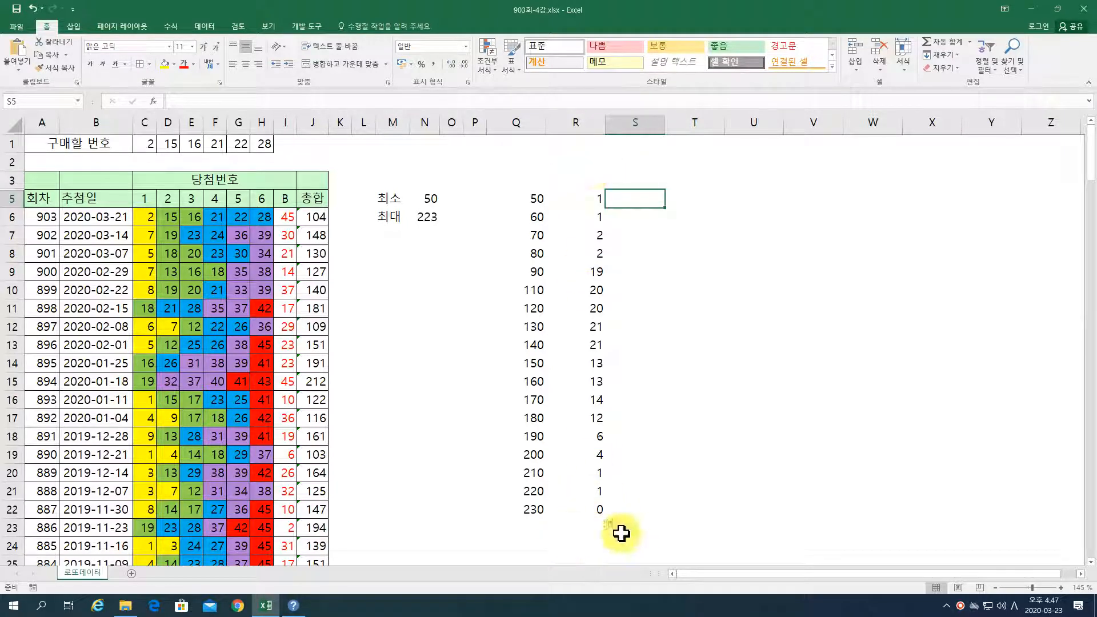
Sum the interval counts R5:R22 in cell R3.
left_click(576, 175)
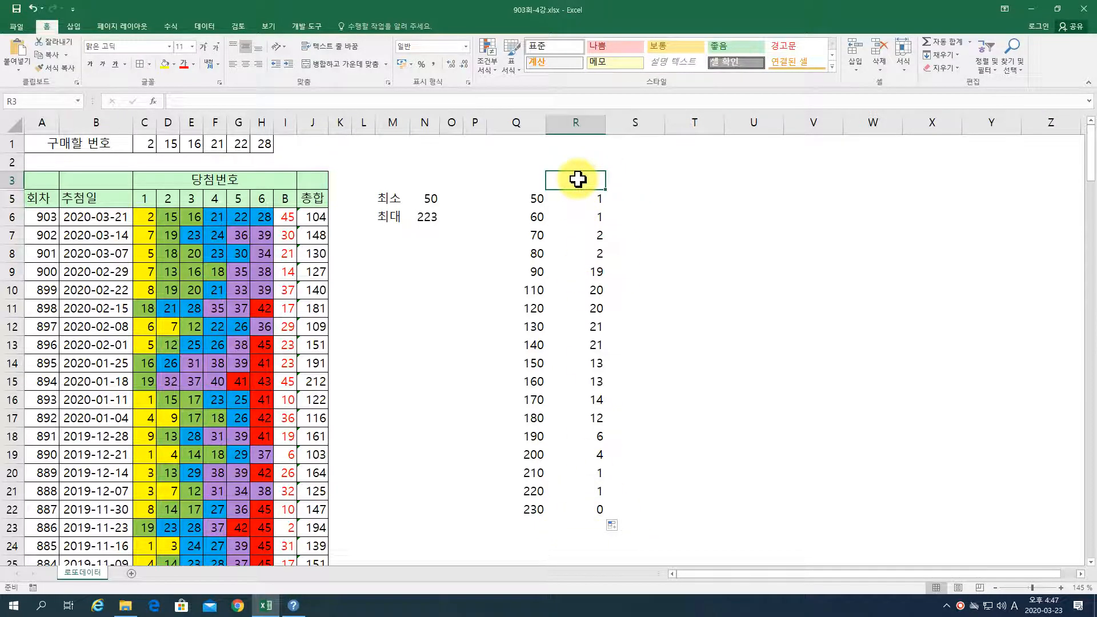
type("=sum(")
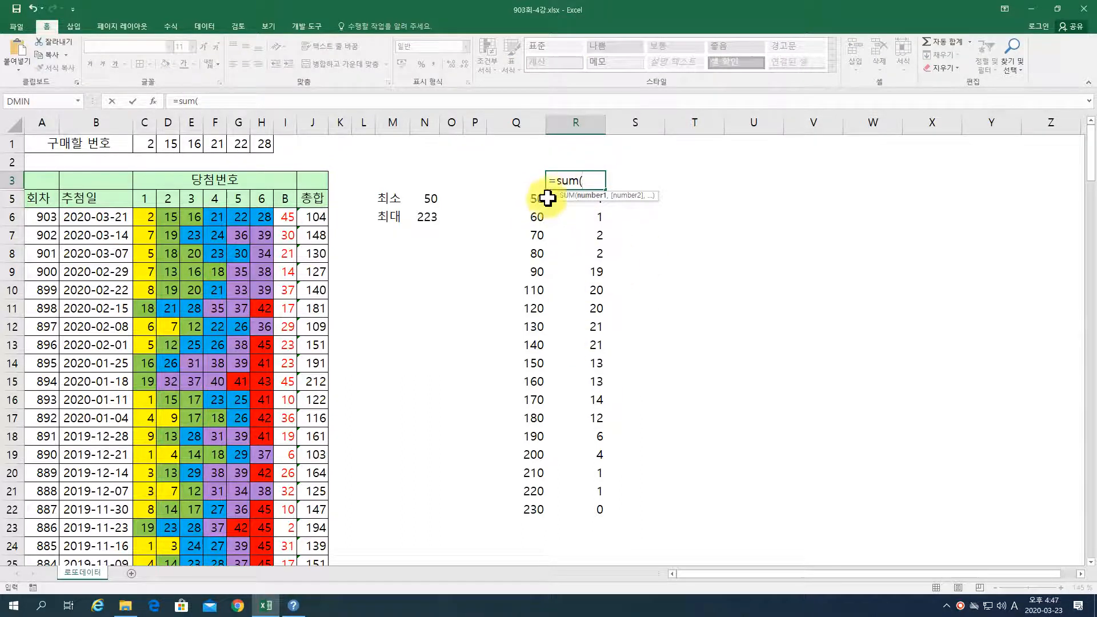
left_click_drag(548, 199, 581, 506)
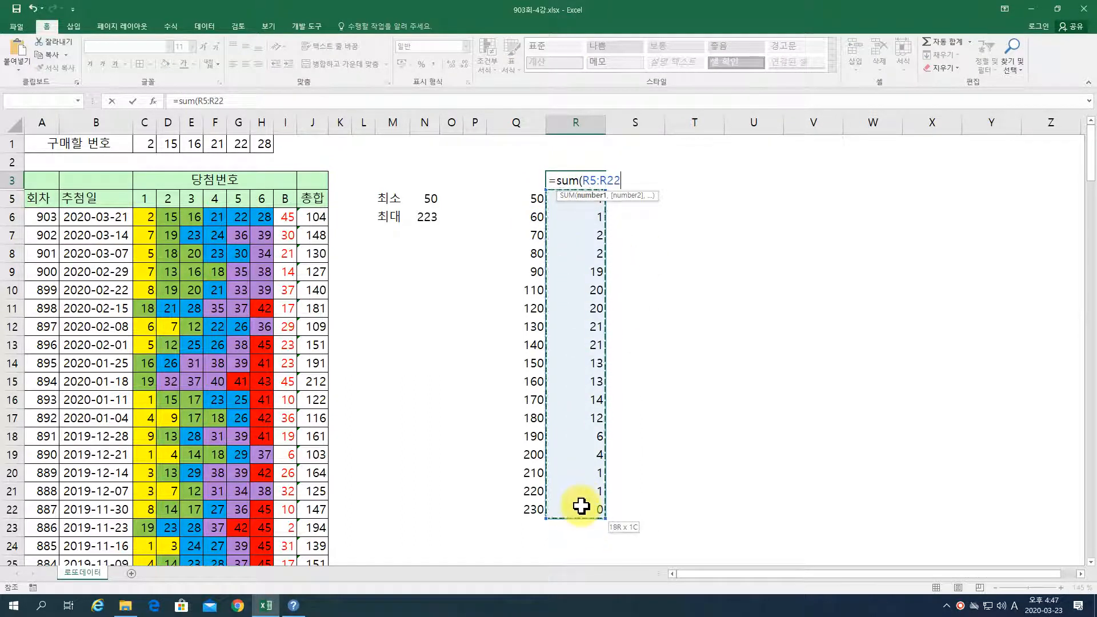
key("Return")
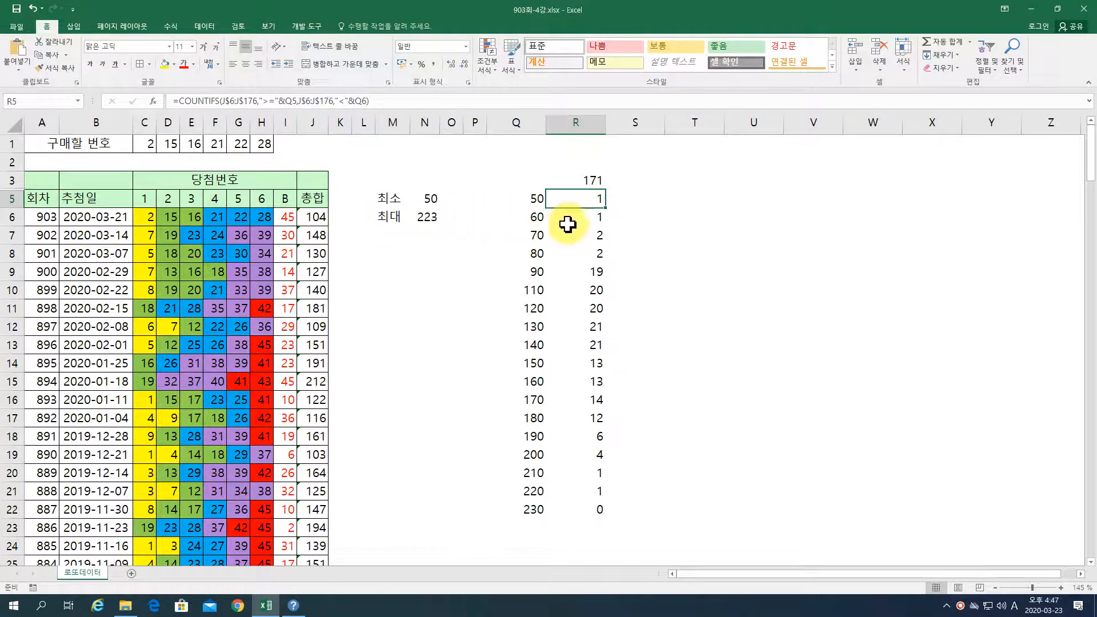
Calculate the first interval's share in S5 with =R5/R$3 and format the cell as a percentage.
left_click(643, 199)
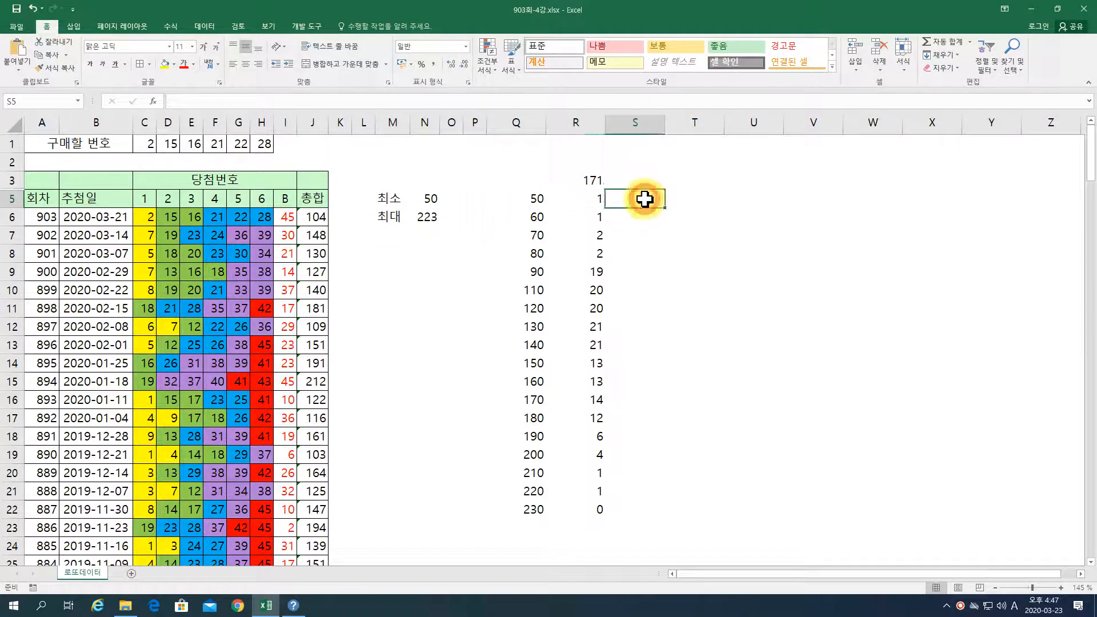
type("=")
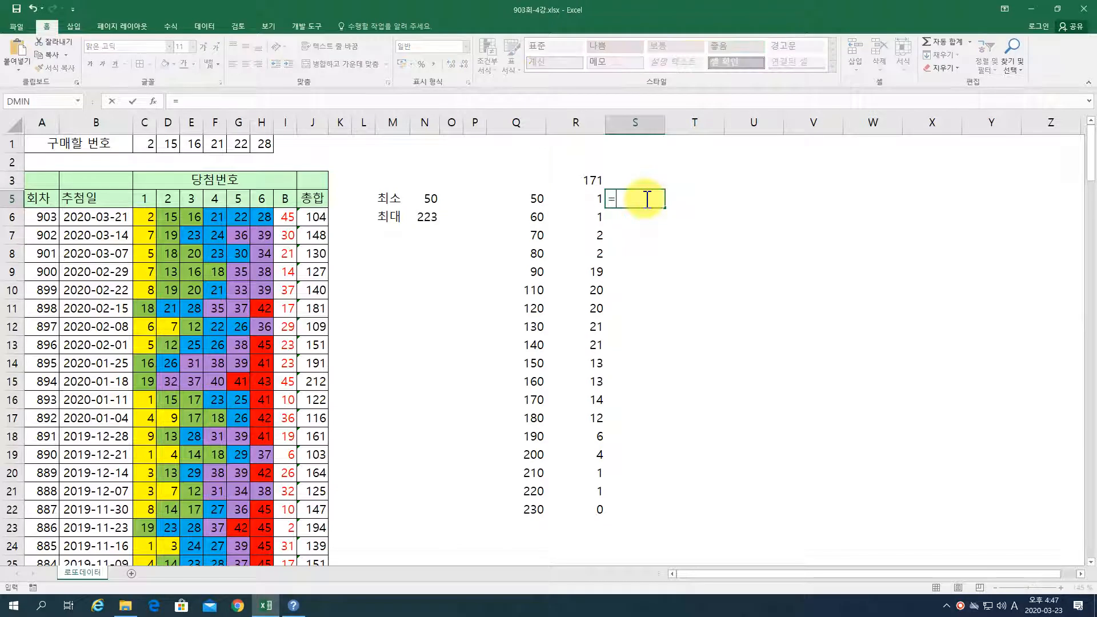
left_click(590, 201)
type("/")
left_click(586, 178)
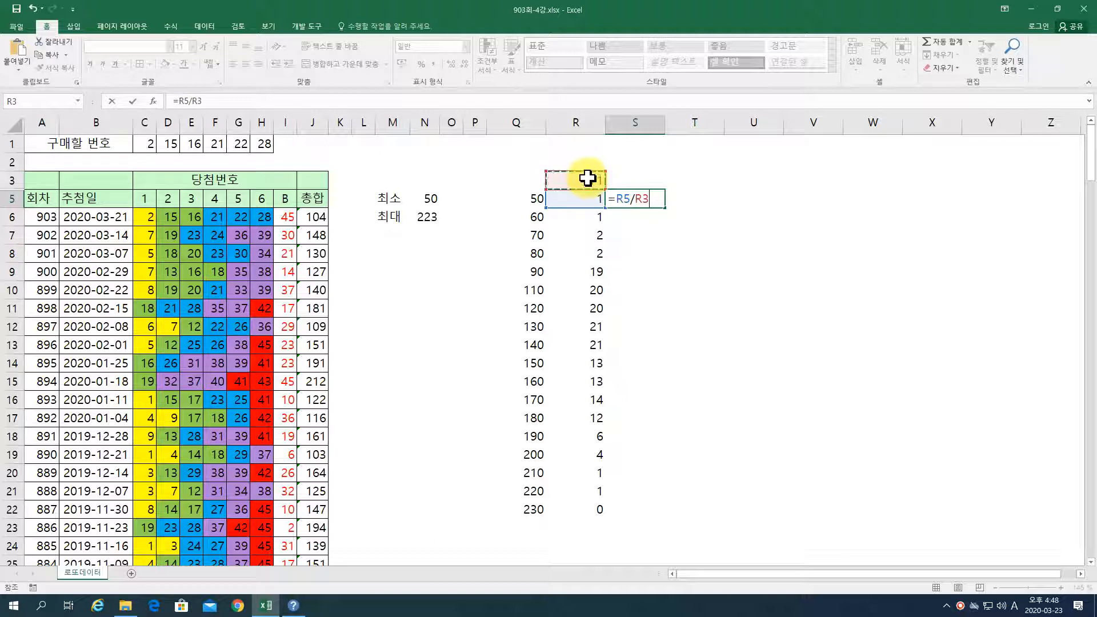
left_click(642, 199)
type("$")
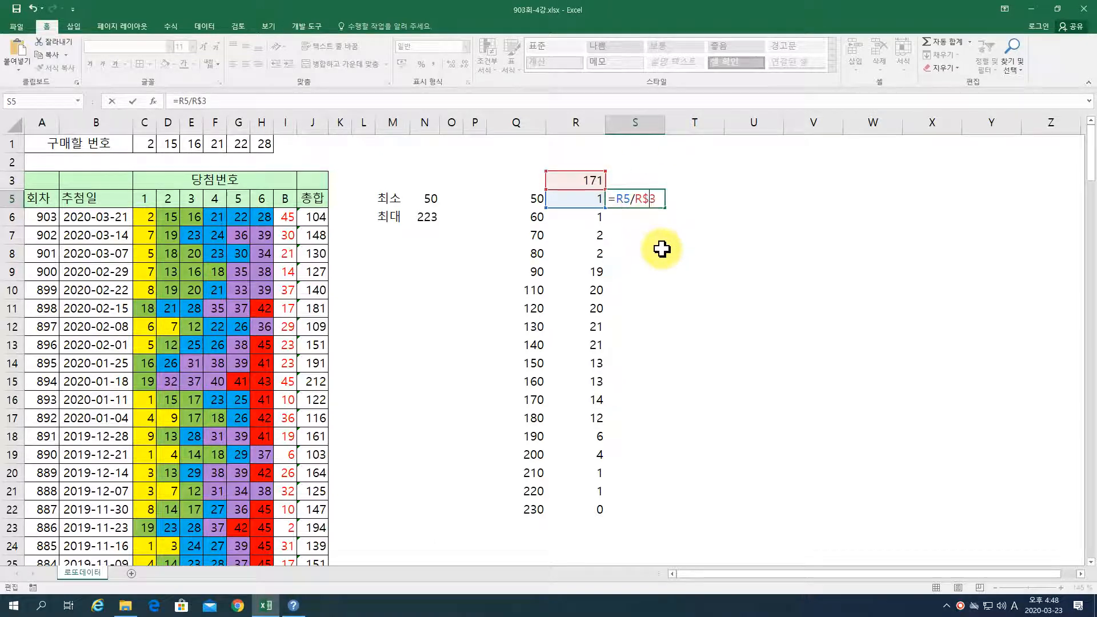
key("Return")
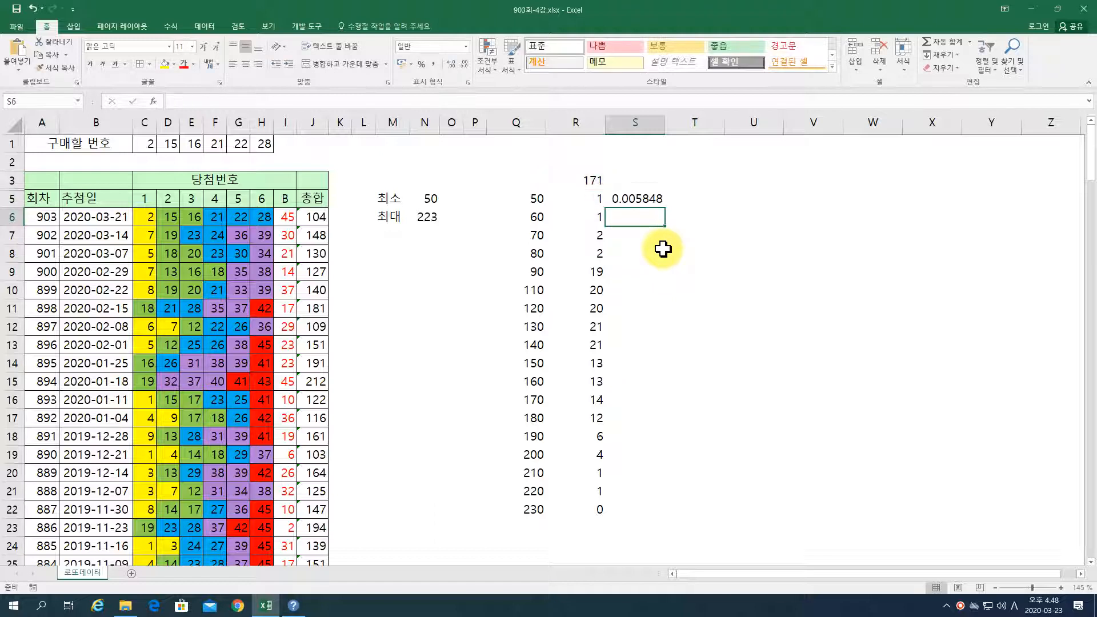
left_click(635, 200)
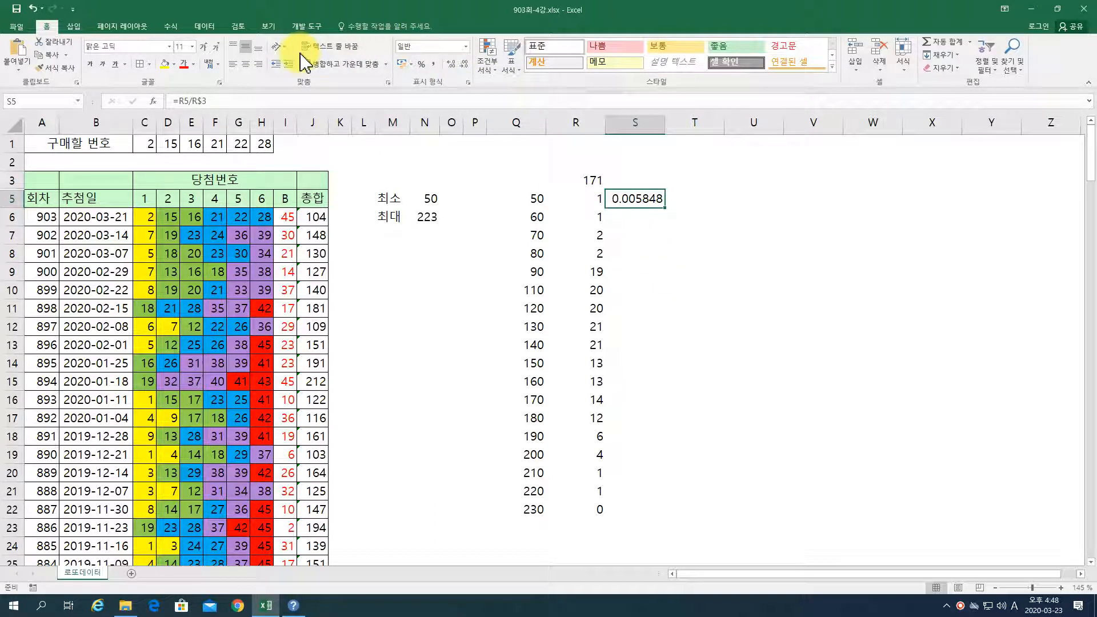
left_click(422, 64)
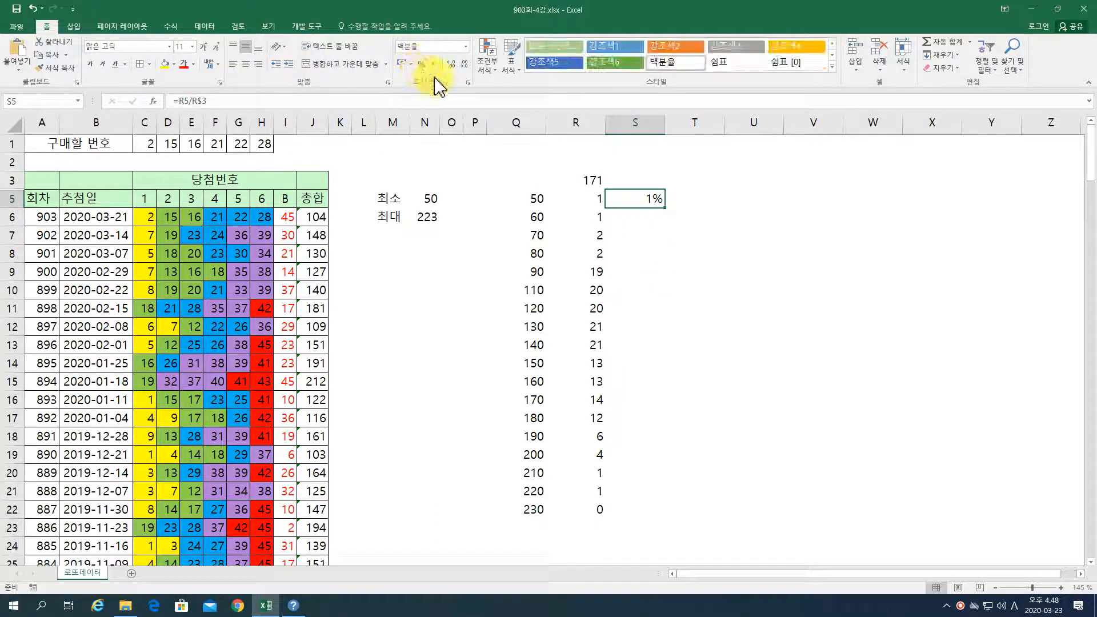
Show the S5 percentage with three decimals and fill the share formula down to S22.
left_click(452, 64)
left_click(451, 65)
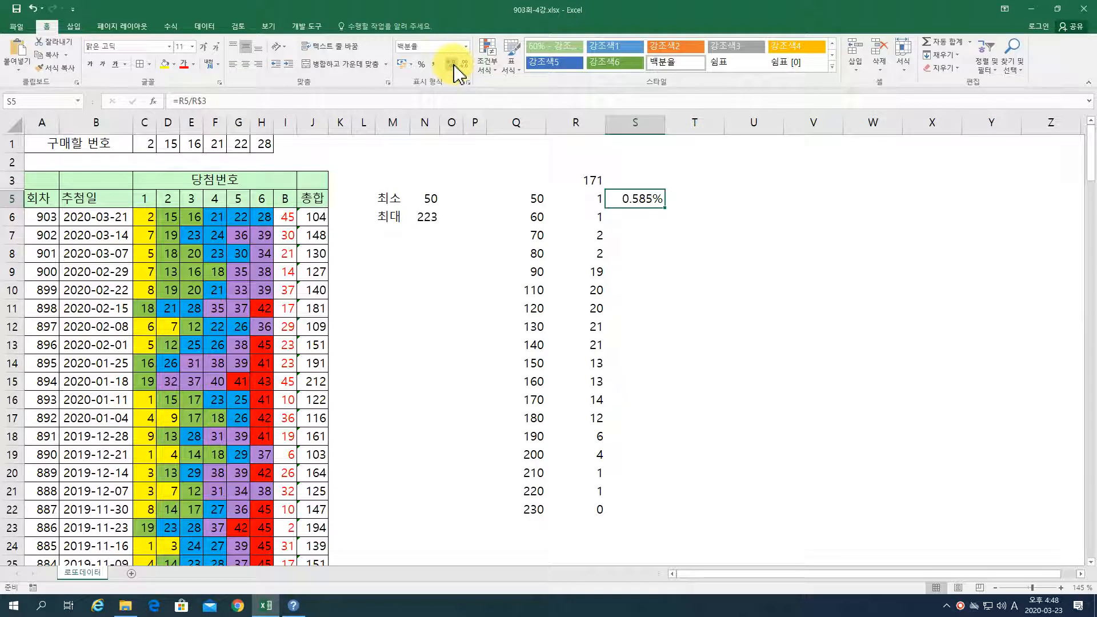
double_click(665, 209)
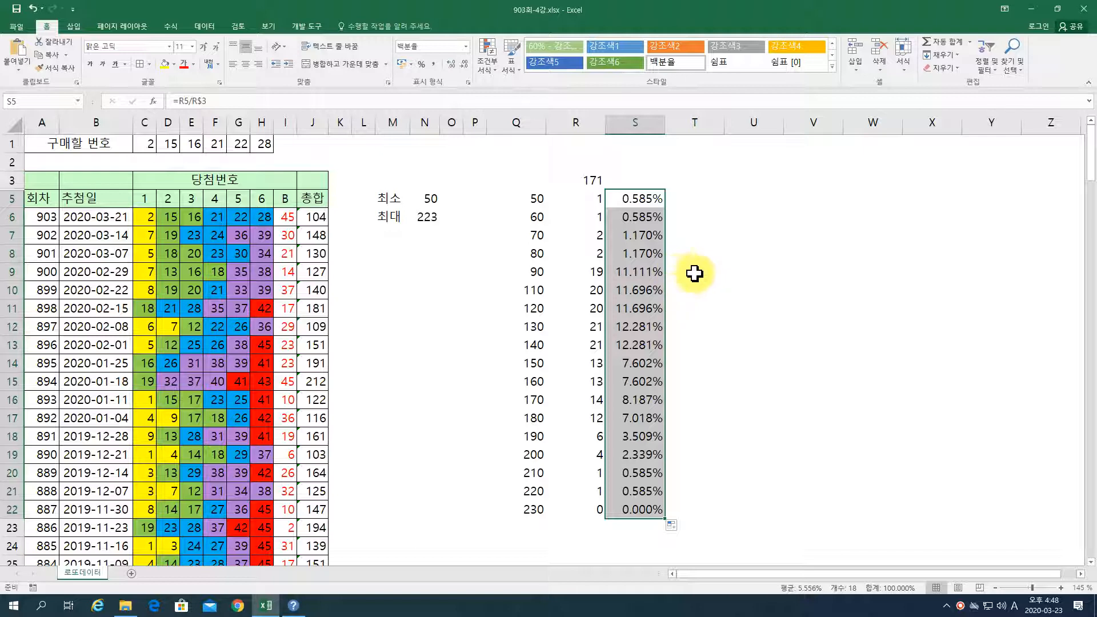
Total the interval shares S5:S22 in cell S3 with SUM.
left_click(637, 179)
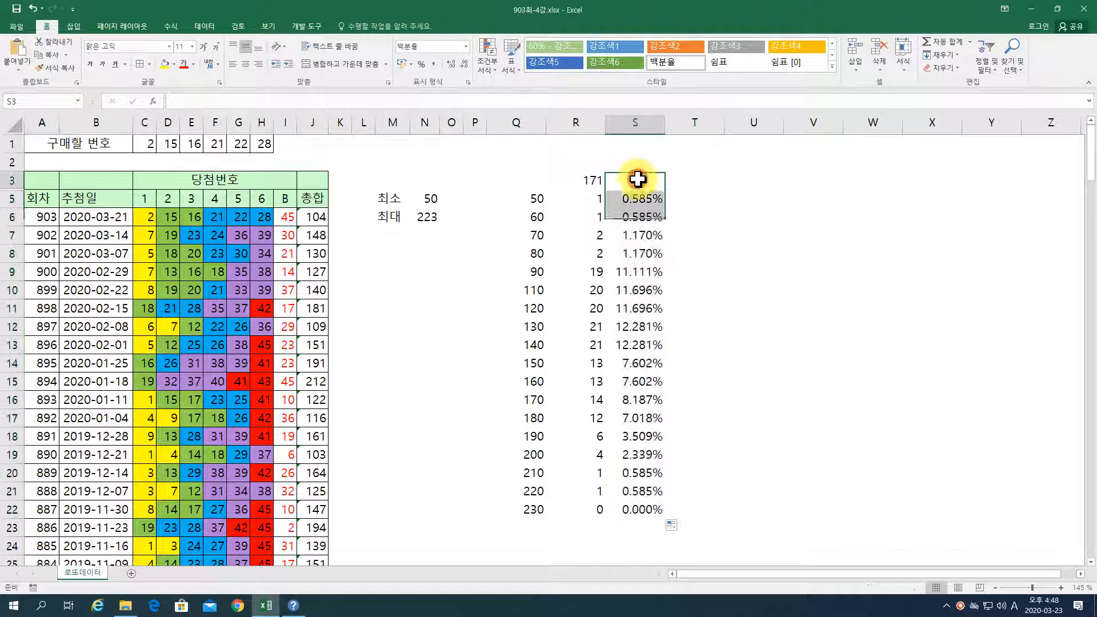
type("=sum(")
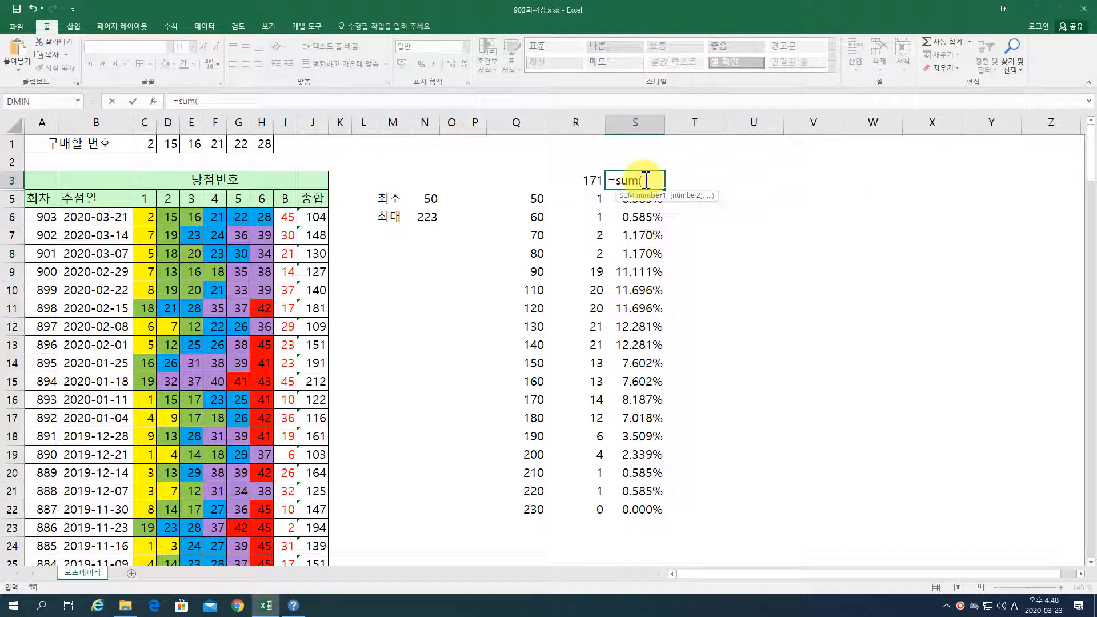
left_click_drag(617, 200, 633, 508)
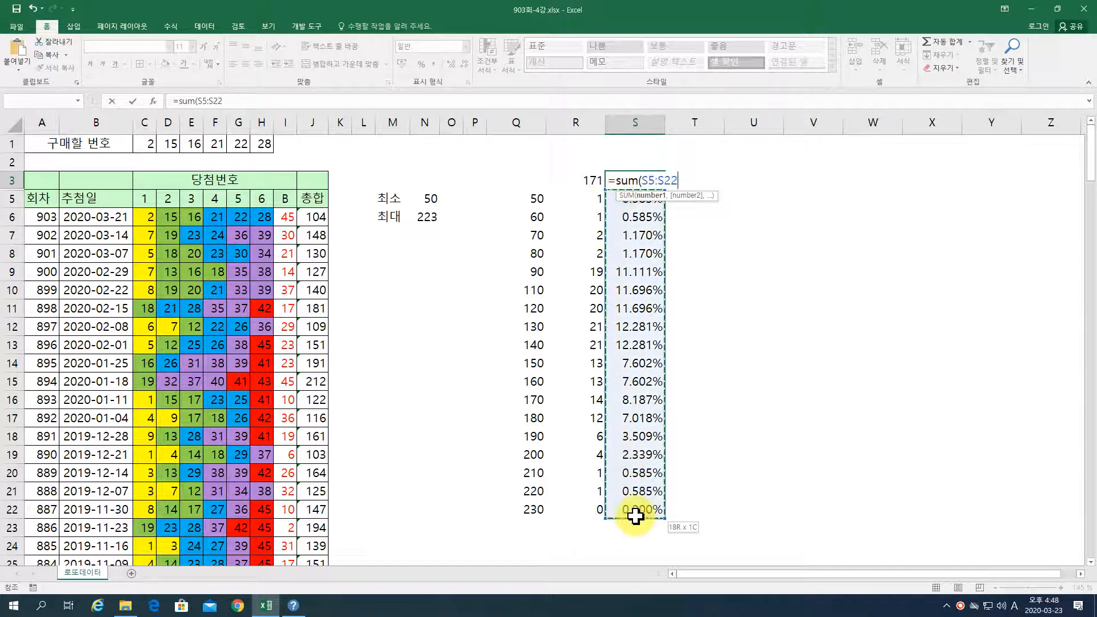
type(")")
key("Return")
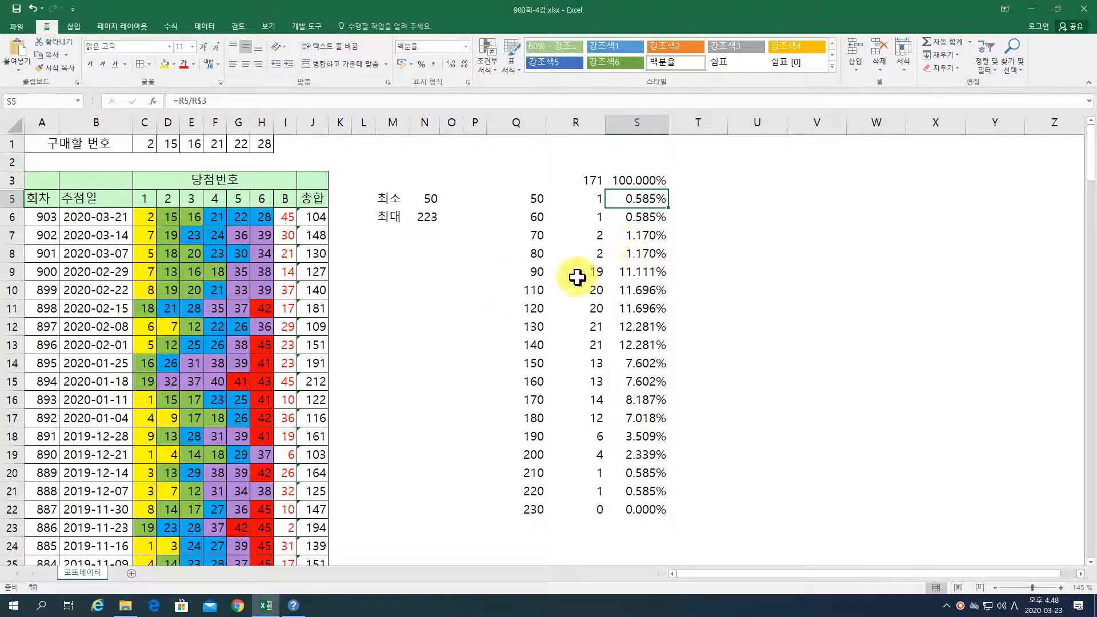
Set Q10 to 100, refill the interval starts below it in steps of 10, and extend the Q:S table to 230 in row 23.
left_click(537, 288)
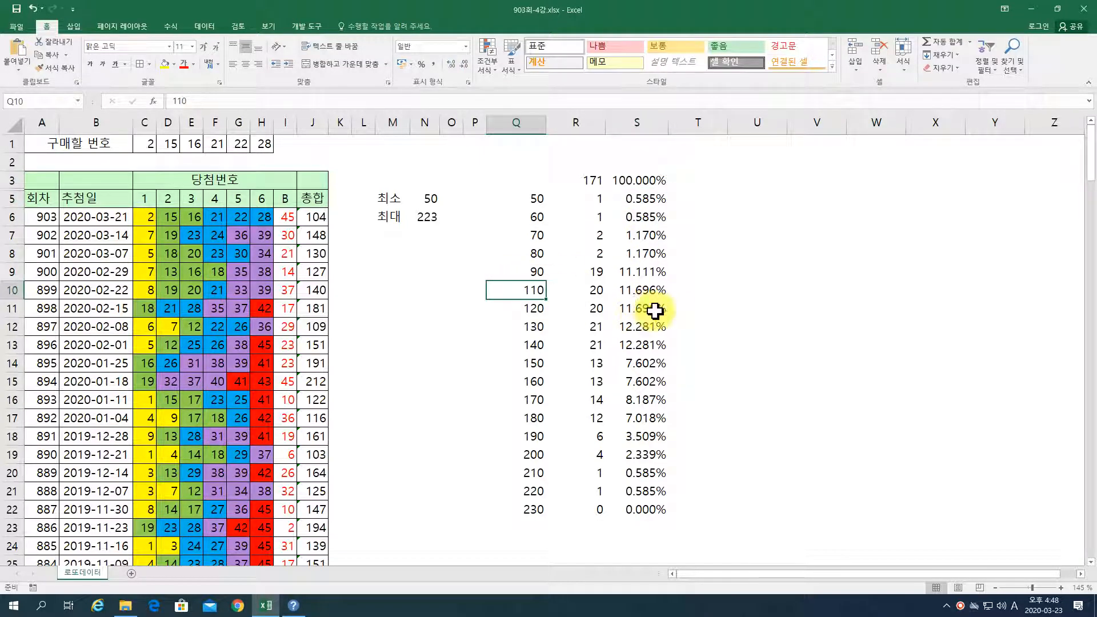
type("10")
key("Return")
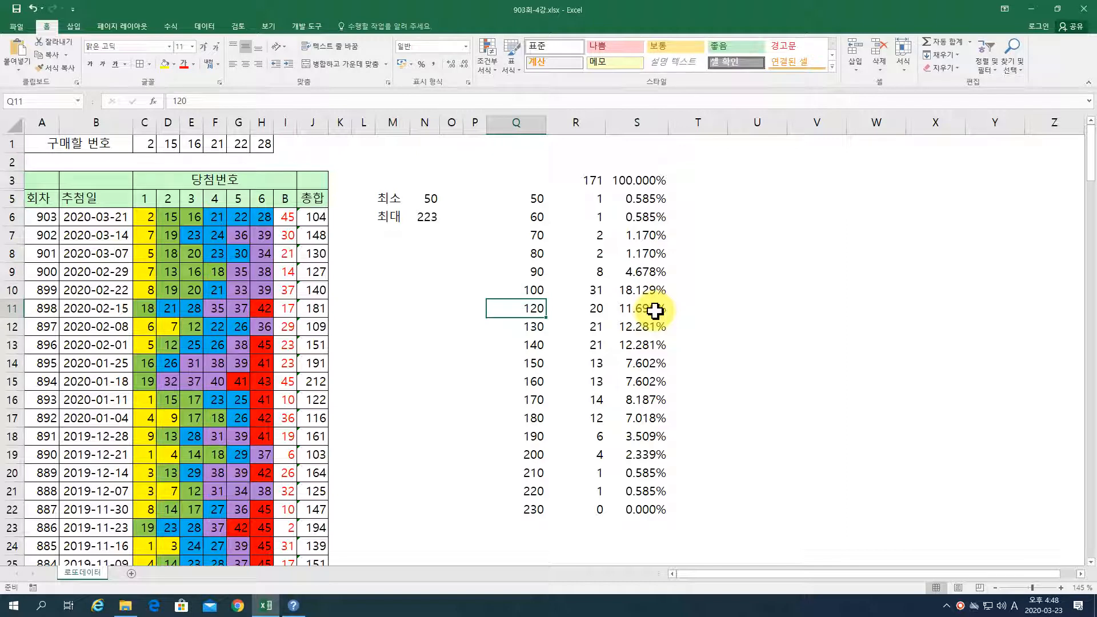
left_click_drag(503, 272, 547, 512)
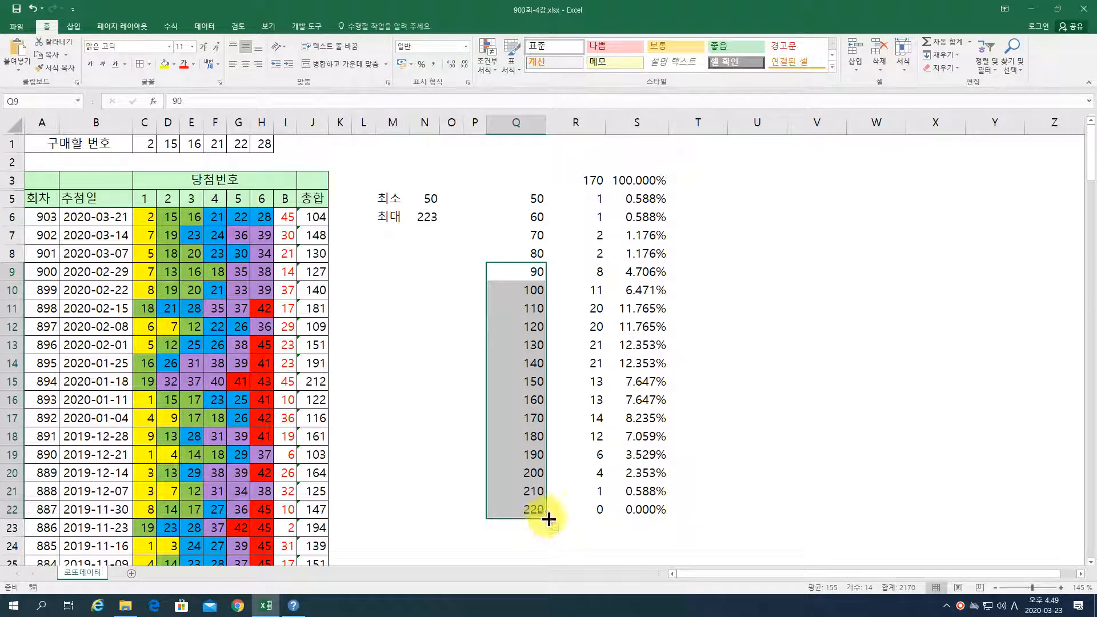
left_click_drag(545, 516, 668, 531)
left_click(568, 517)
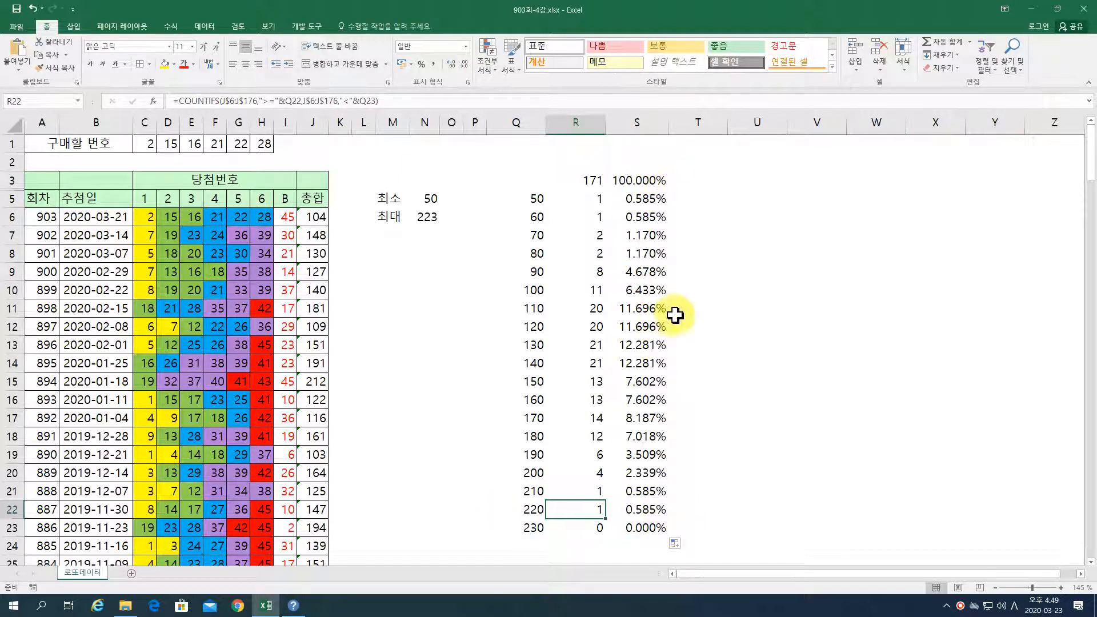
Compare the shares of the 110–140 and 100–180 intervals, and sum S10:S18 in cell T3.
left_click_drag(640, 309, 637, 360)
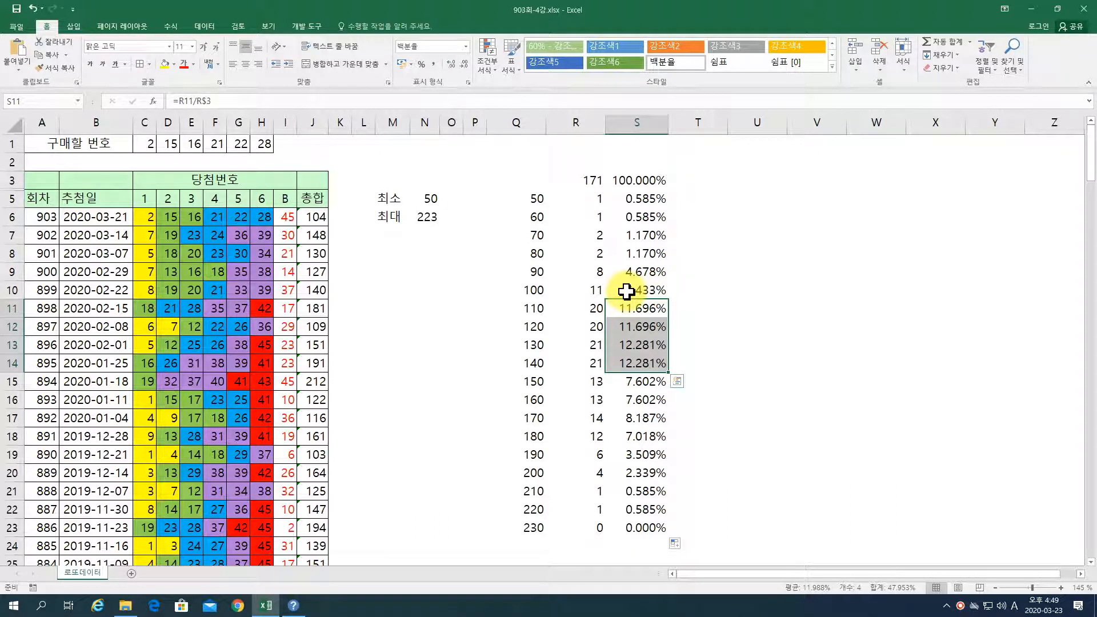
left_click(515, 291)
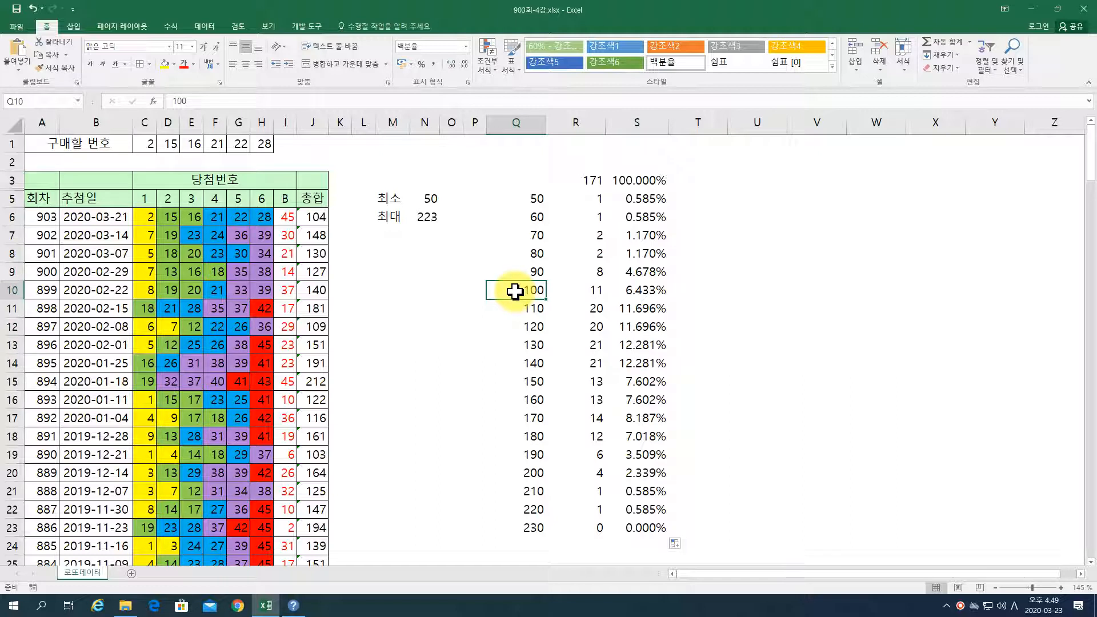
left_click_drag(631, 292, 627, 433)
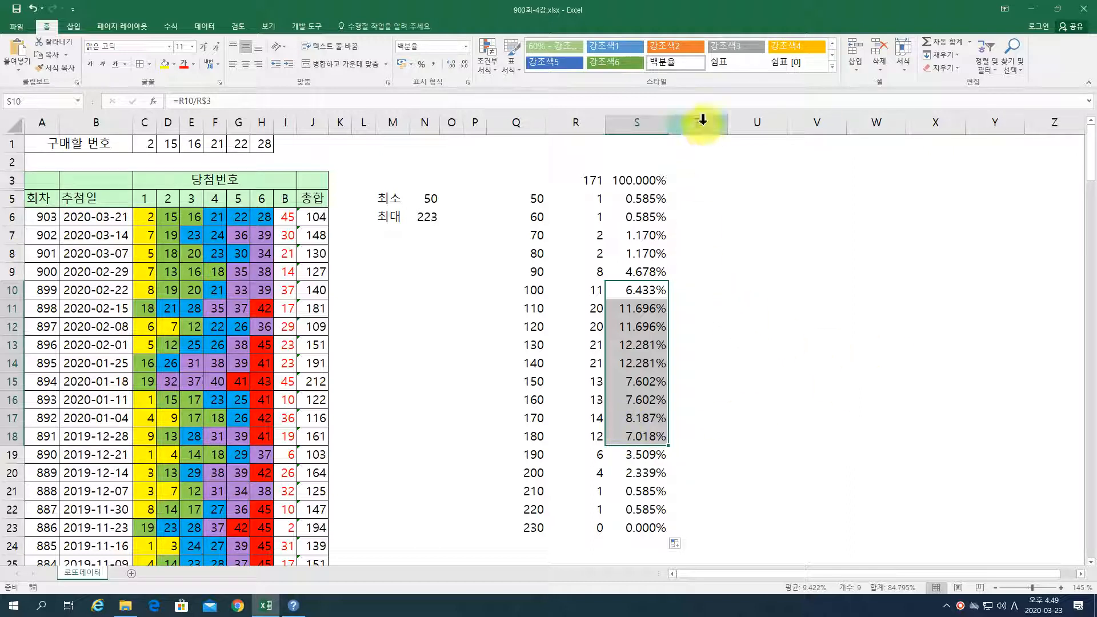
left_click(713, 179)
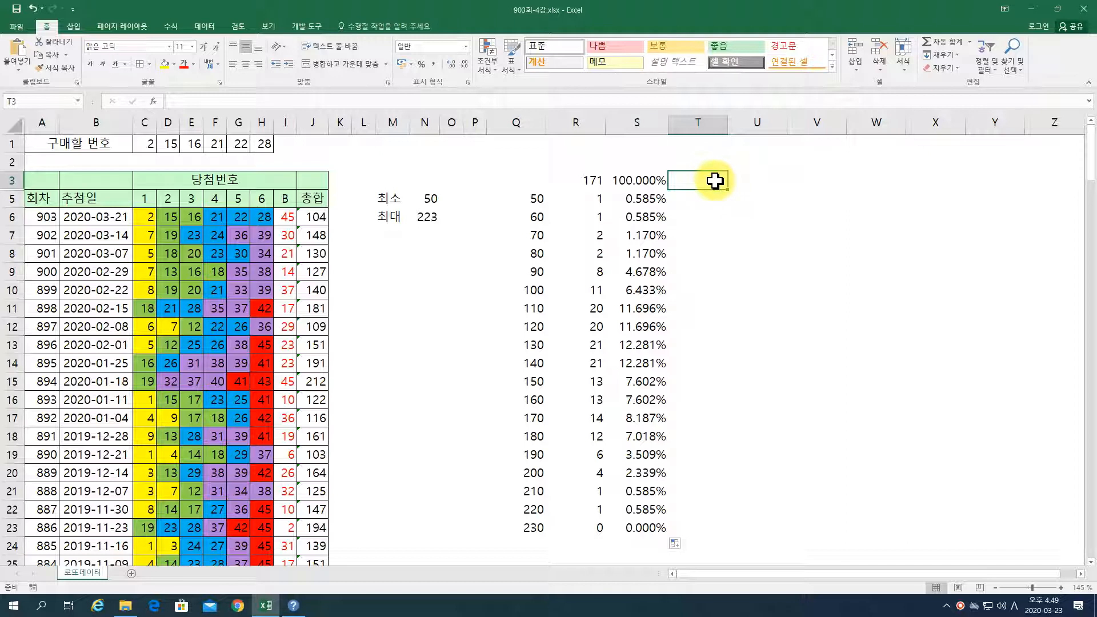
type("=sum(")
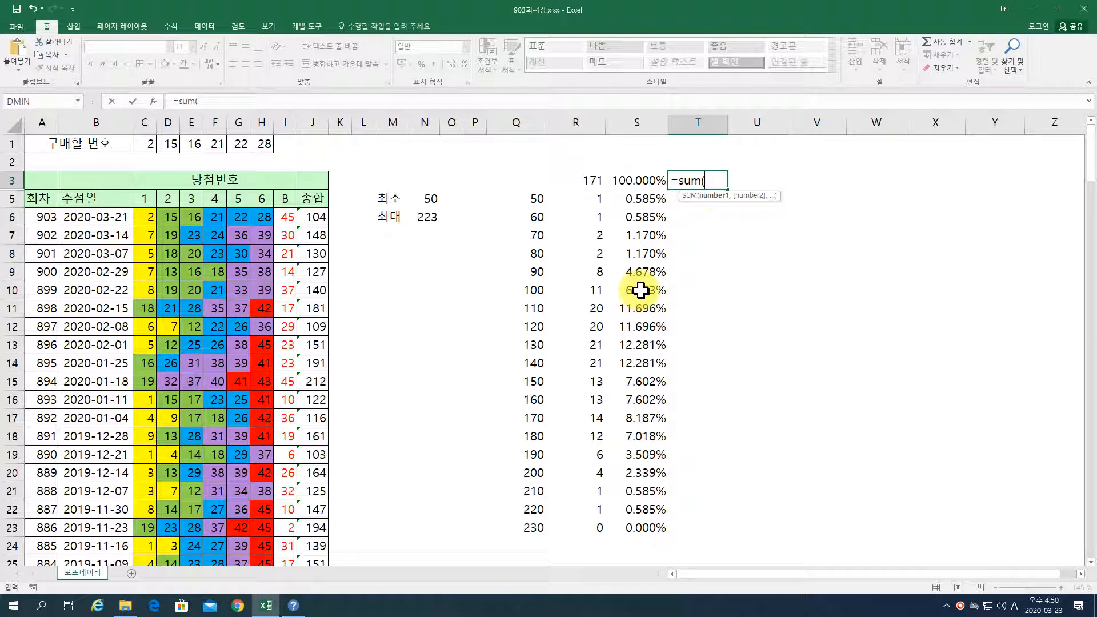
left_click_drag(640, 292, 641, 375)
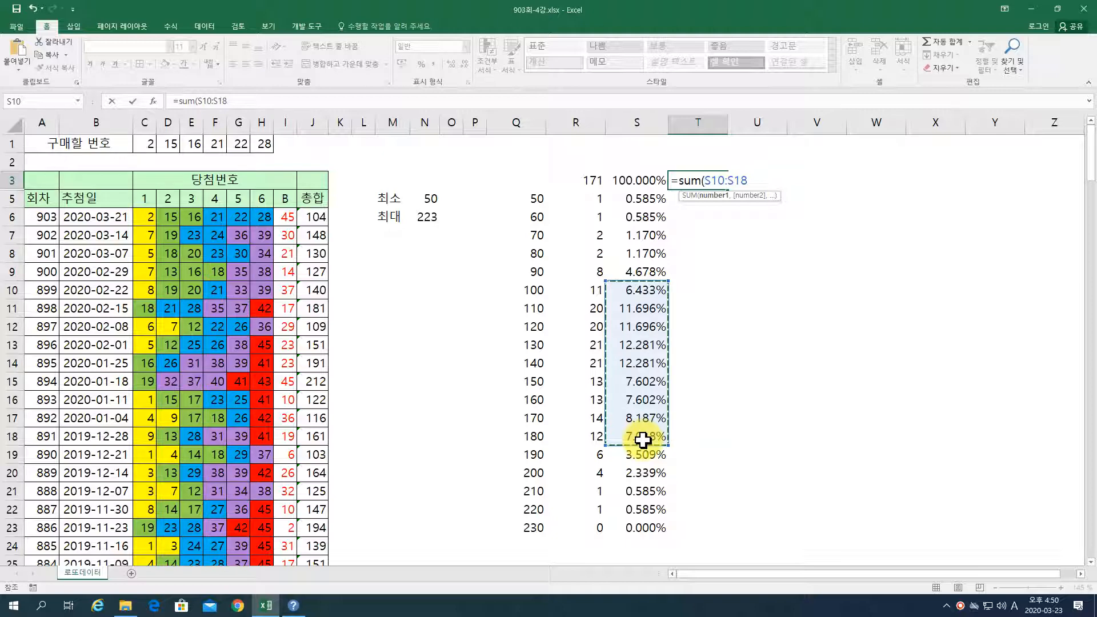
key("Return")
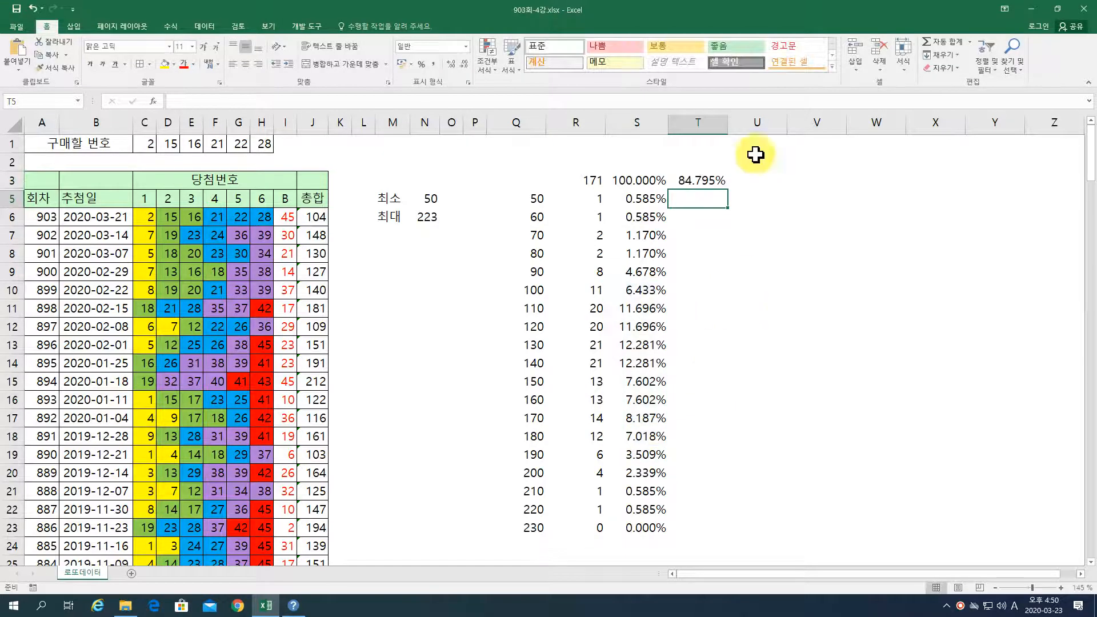
Replace the T3 formula with the sum of S11:S14 and compare that range with S10:S18.
left_click(633, 290)
left_click_drag(633, 290, 627, 443)
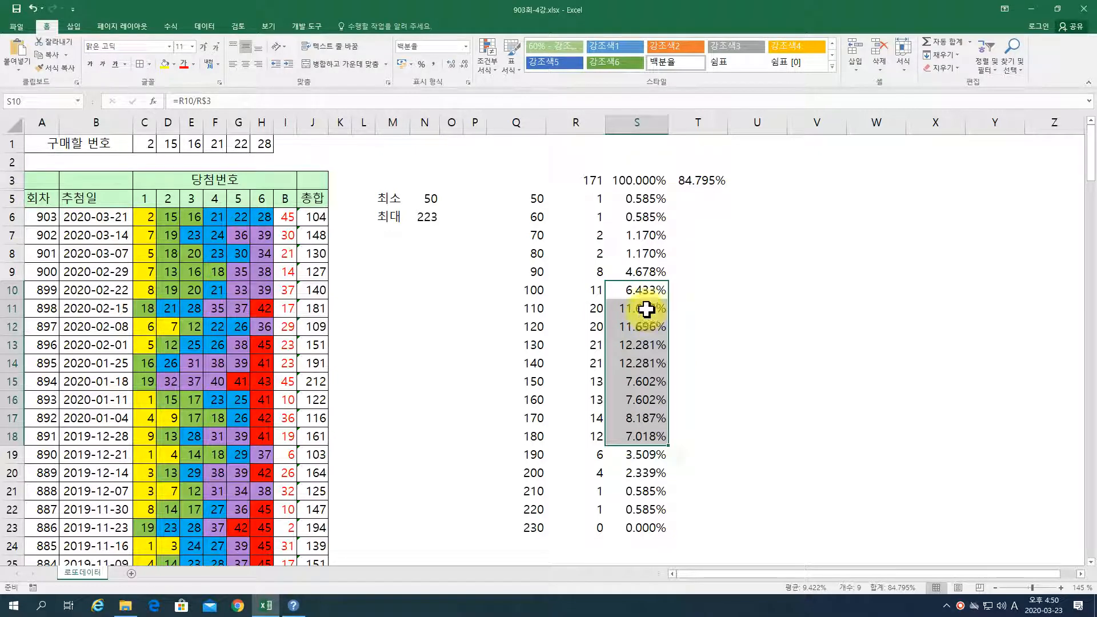
left_click_drag(646, 309, 644, 371)
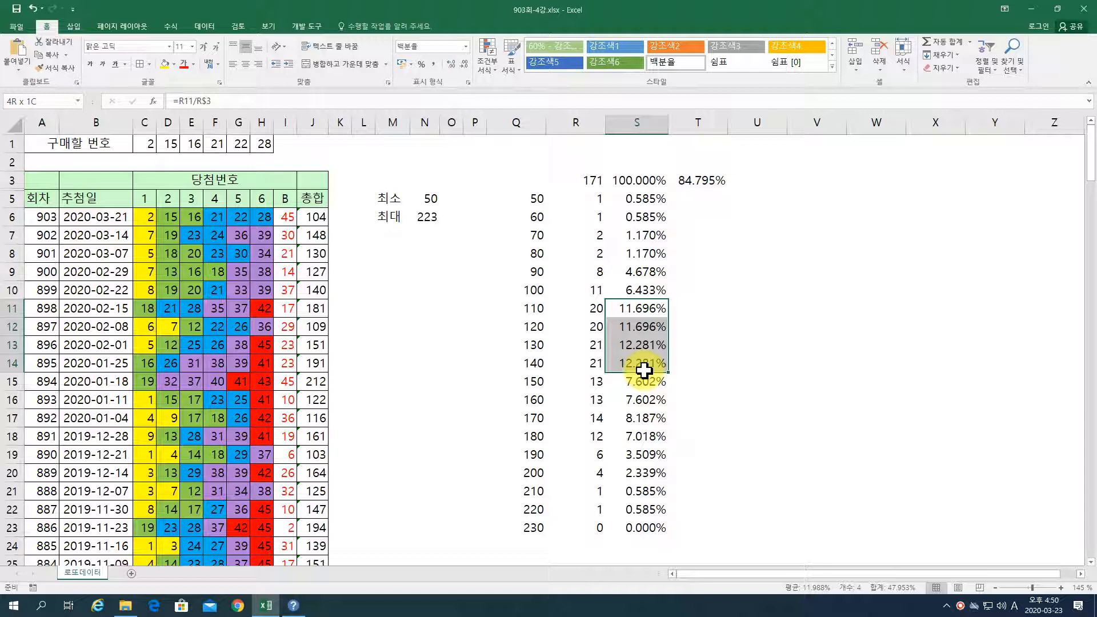
left_click_drag(644, 370, 644, 371)
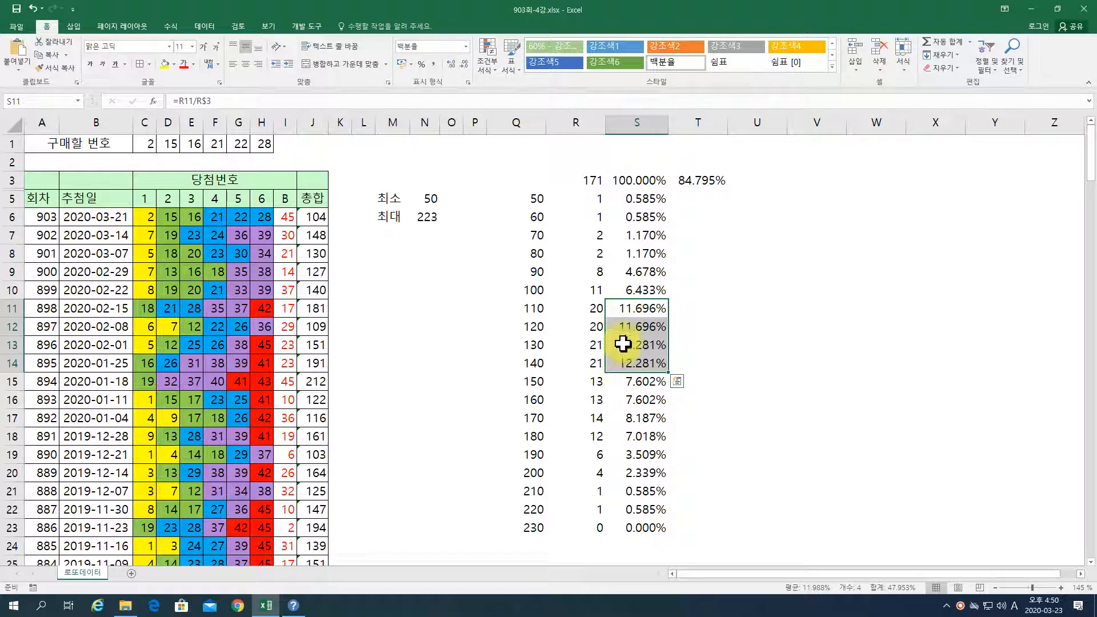
left_click(707, 182)
type("=sum(")
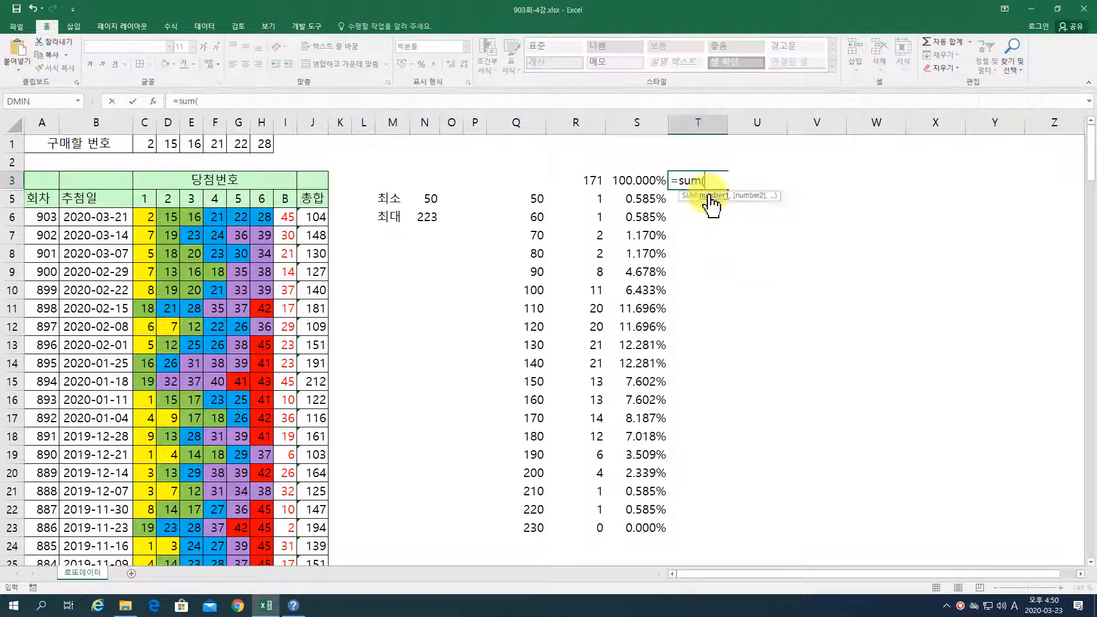
left_click_drag(656, 308, 658, 362)
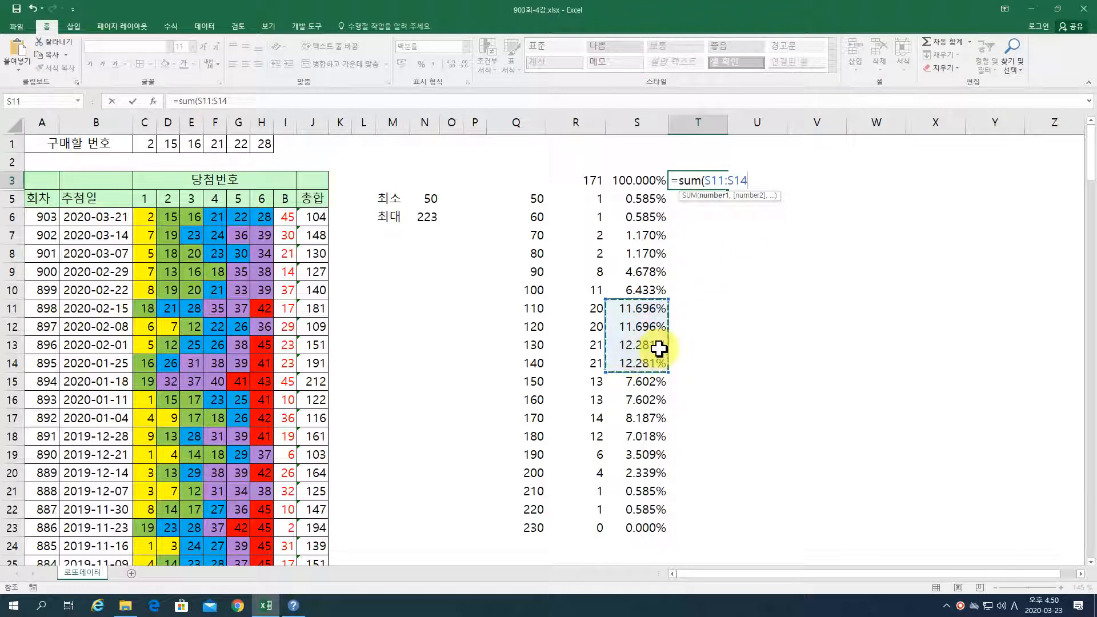
key("Return")
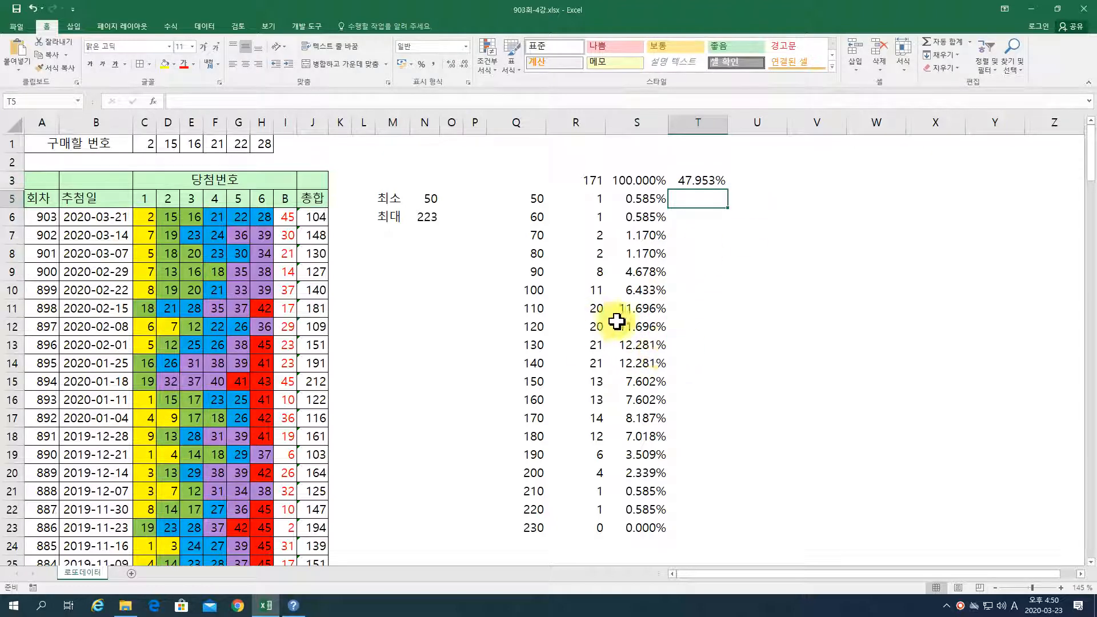
left_click_drag(628, 313, 632, 345)
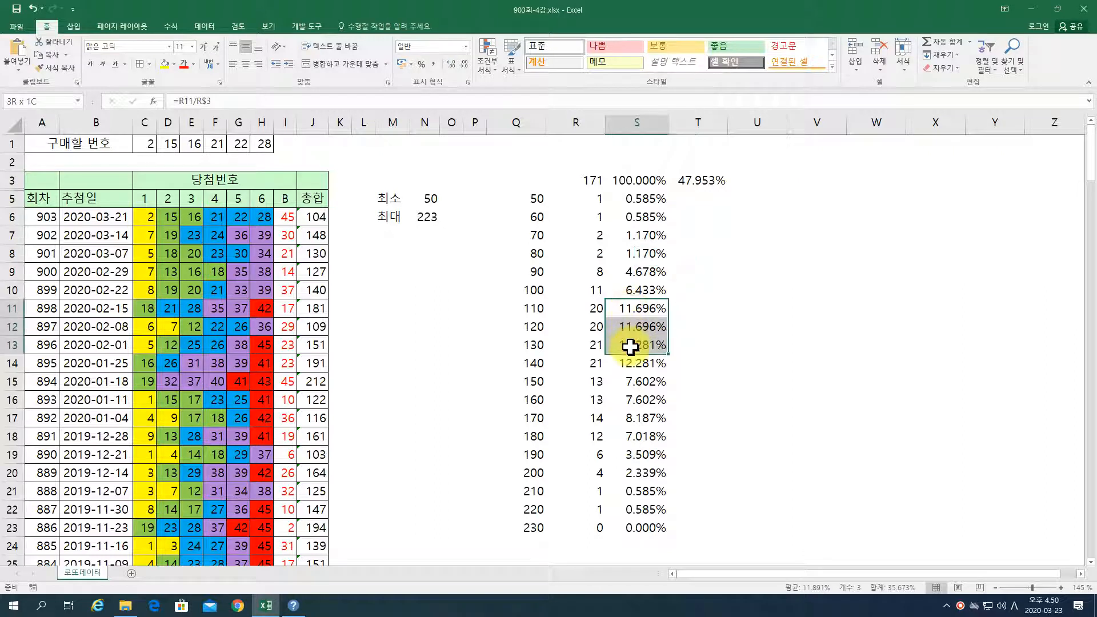
left_click_drag(653, 304, 653, 357)
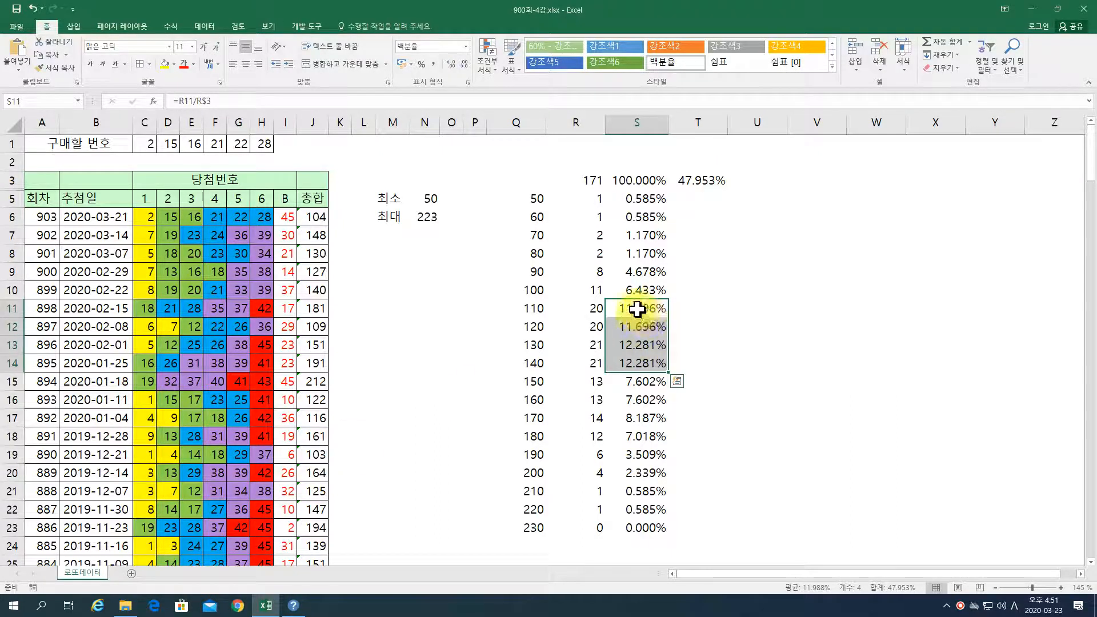
left_click_drag(649, 290, 637, 441)
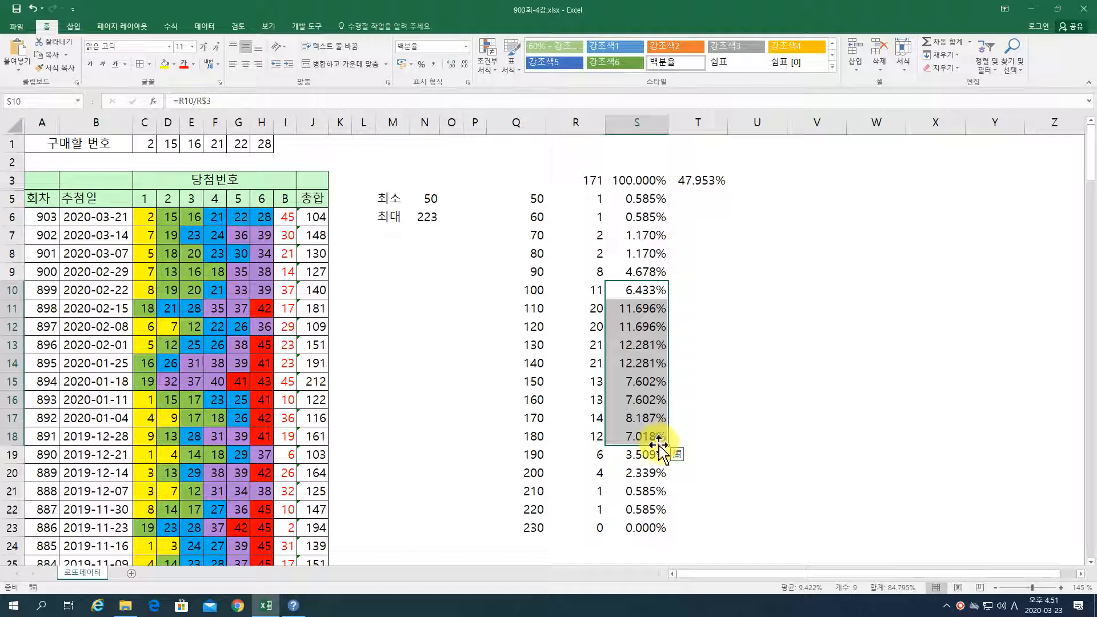
Insert a note on the 총합 header in J5 with the lines 최소 100, 최대189 and 비율.
right_click(322, 198)
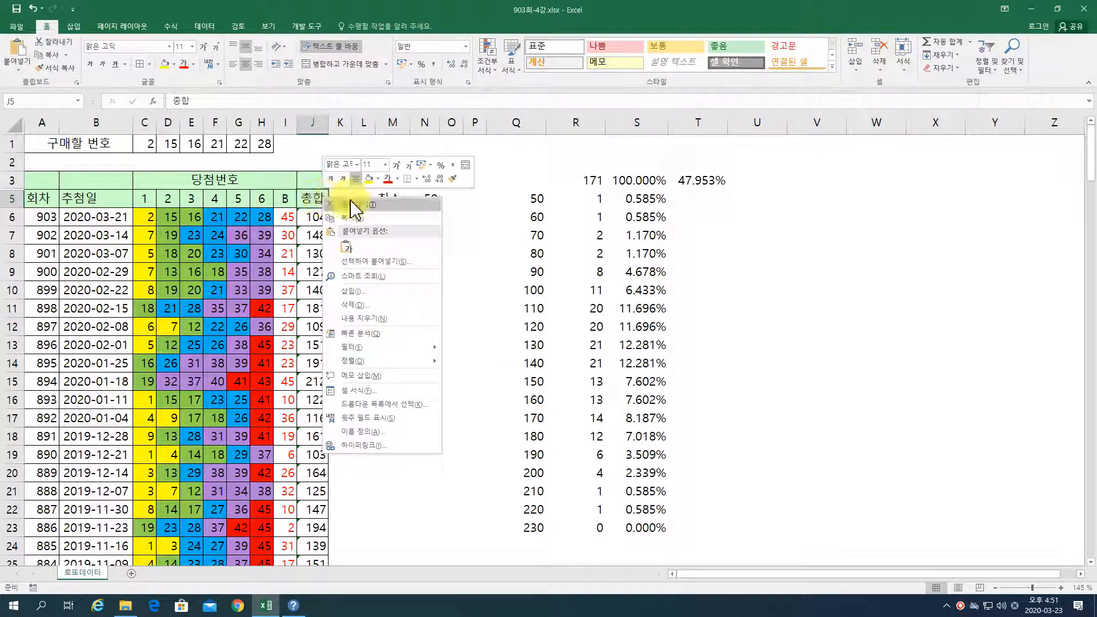
left_click(378, 377)
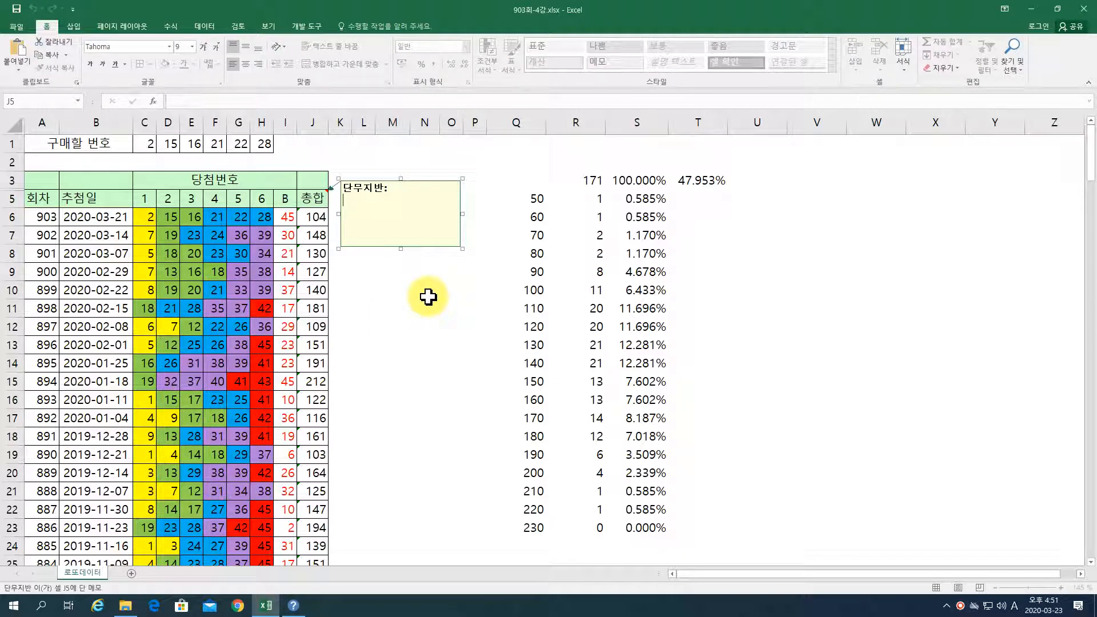
type("chlthr")
key("BackSpace")
key("BackSpace")
key("BackSpace")
key("BackSpace")
left_click(373, 204)
type("최소")
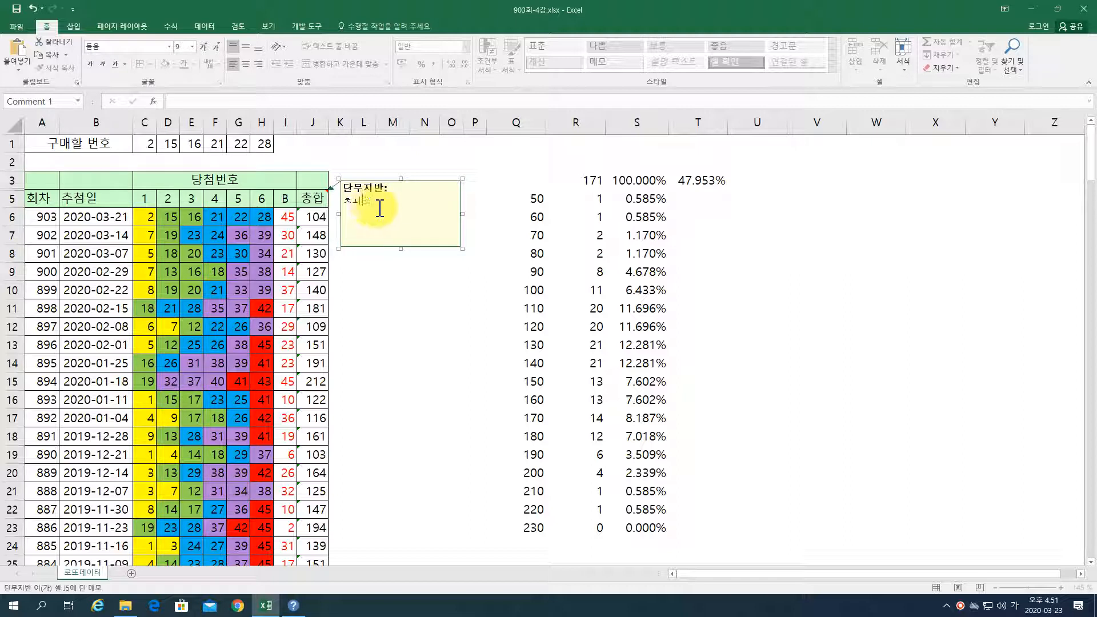
type("소 최")
key("BackSpace")
type("대")
type(" 189 비")
type("율")
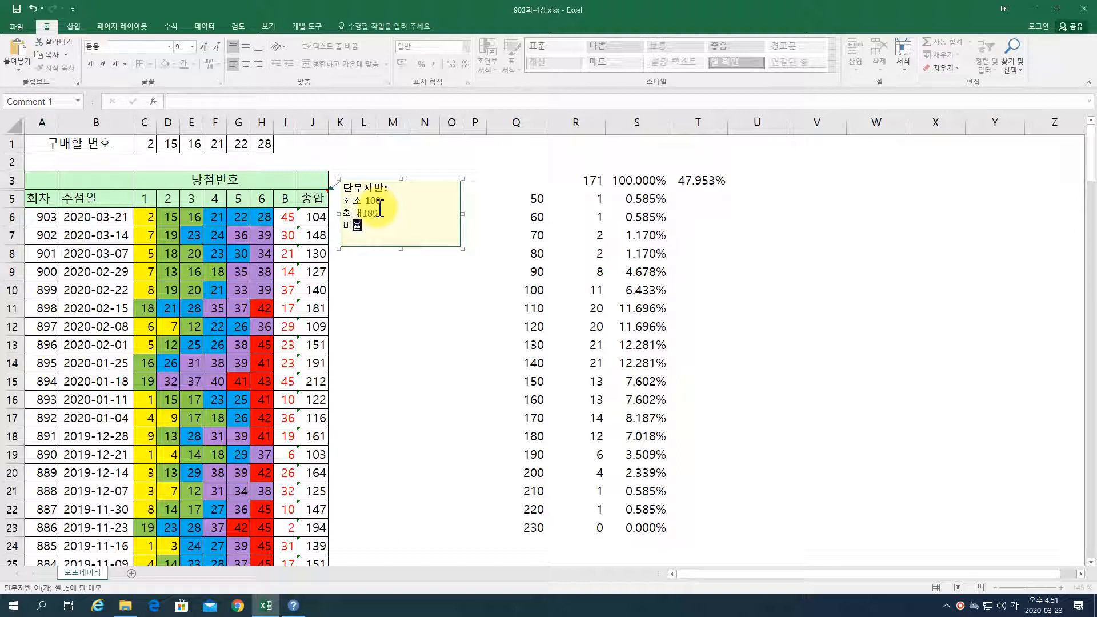
Replace the T3 formula with a SUM of the shares S10:S18 for the 100–180 intervals.
left_click(719, 179)
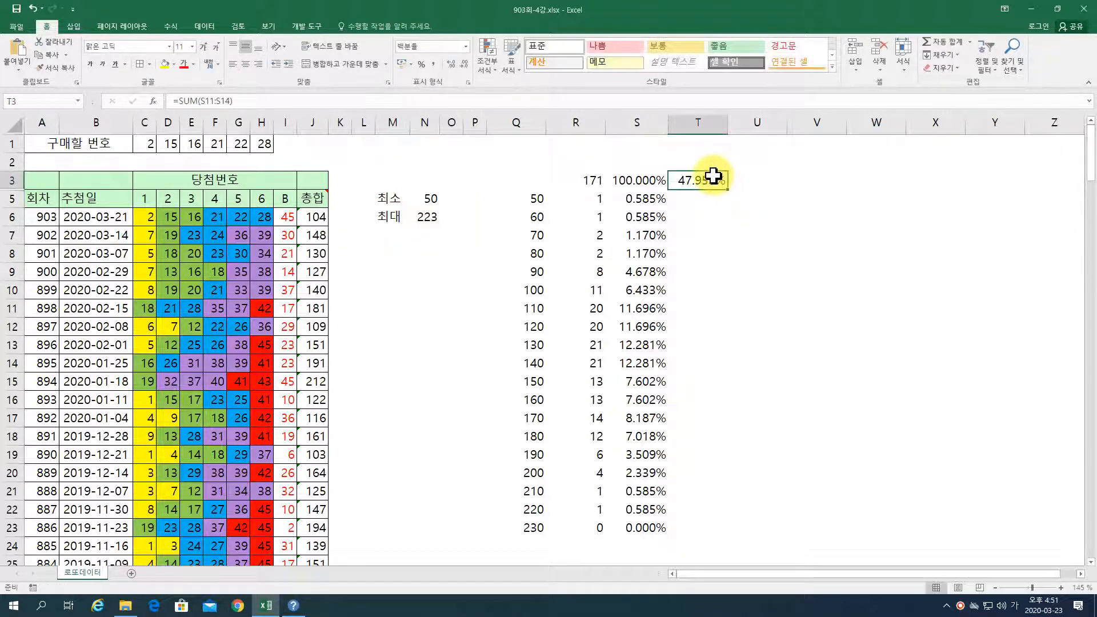
type("=")
key("Hangul")
type("sum(")
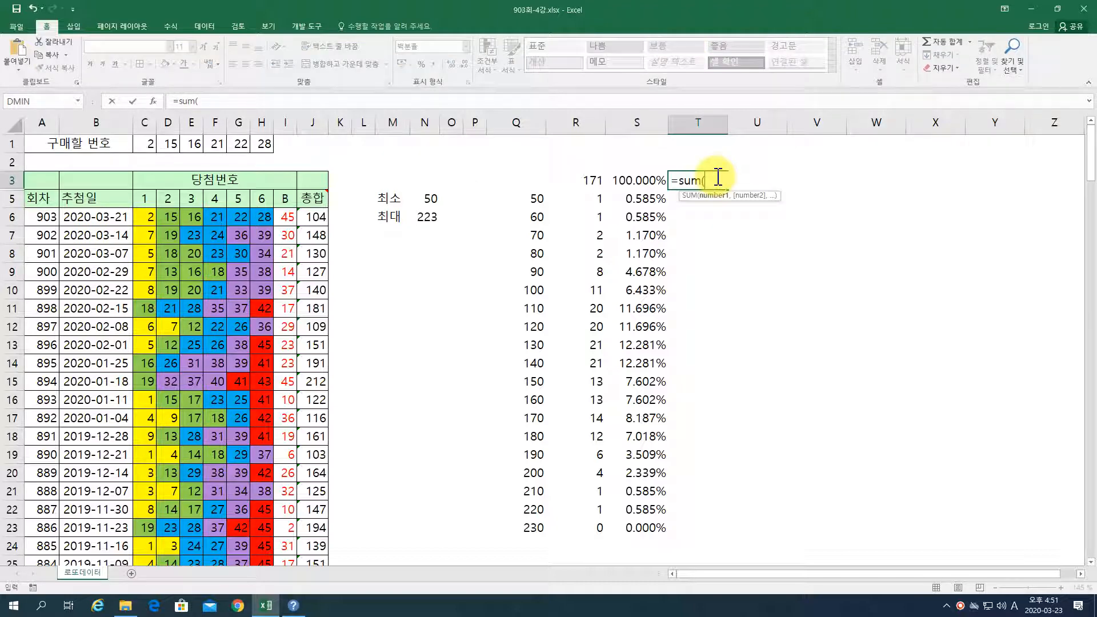
left_click_drag(651, 294, 650, 429)
key("Return")
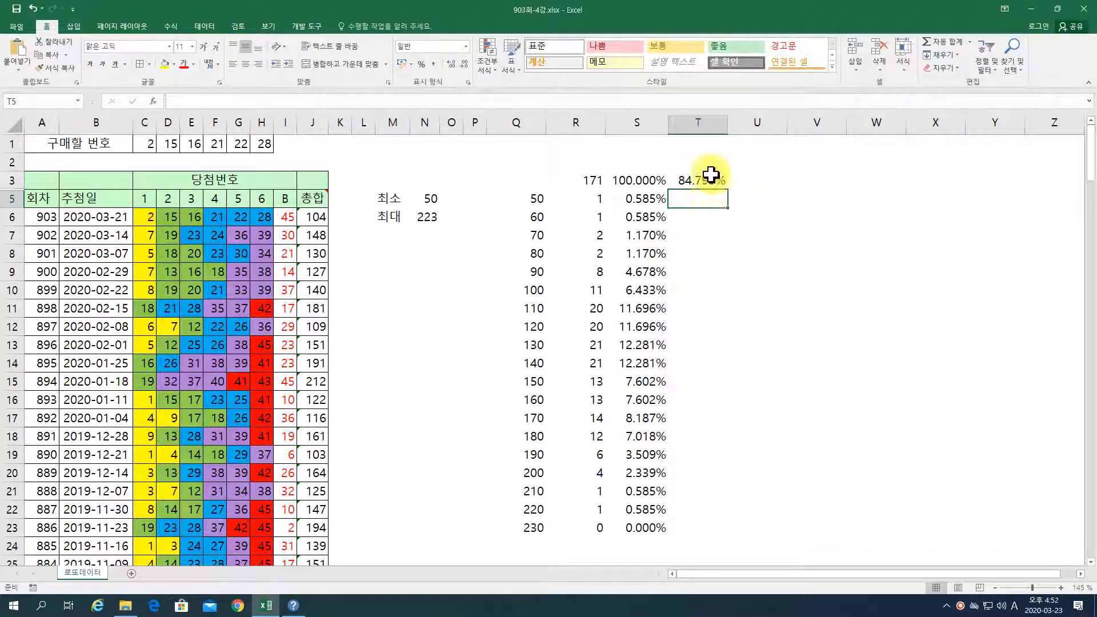
Edit the note on J5 so that its last line reads 비율 85%.
right_click(317, 195)
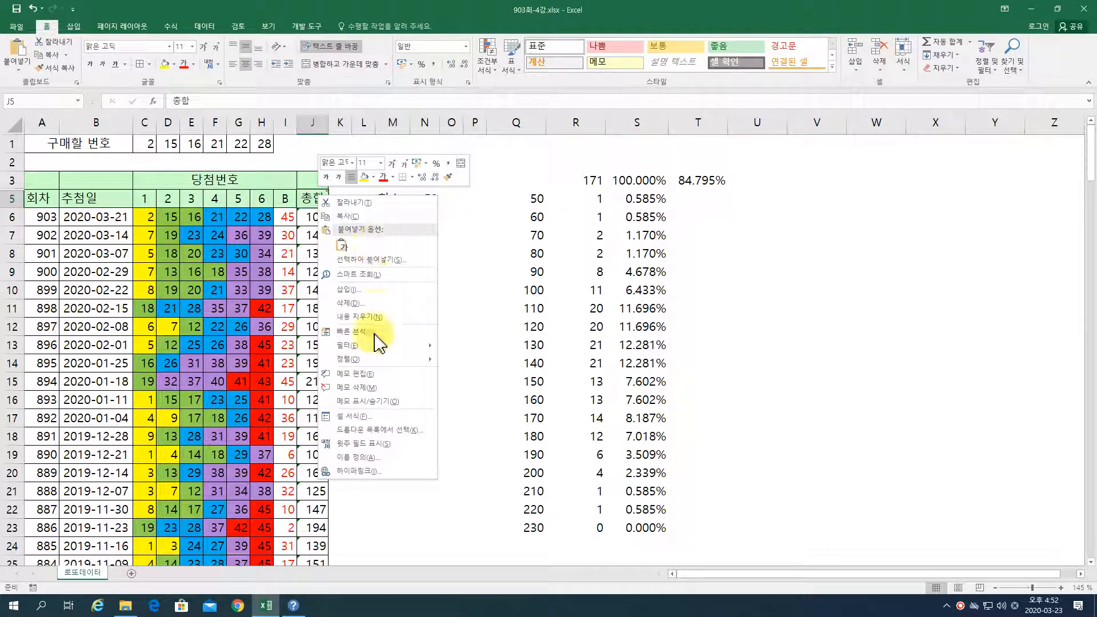
left_click(370, 379)
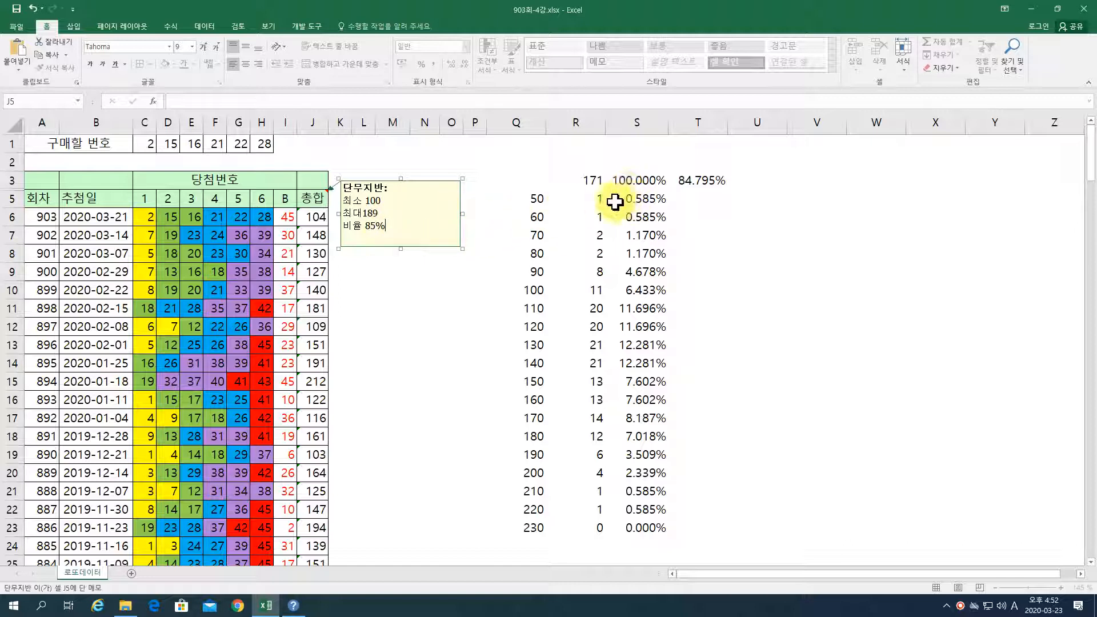
Close the J5 note and review the share formula in S5 and the COUNTIFS formula in R5.
left_click(615, 201)
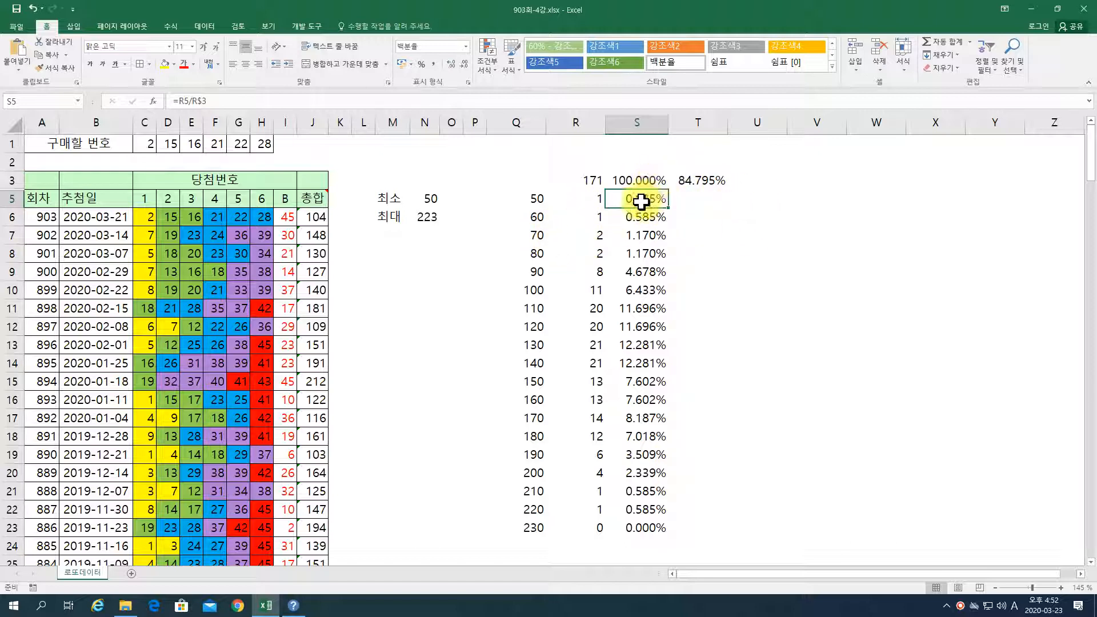
left_click(594, 200)
double_click(594, 200)
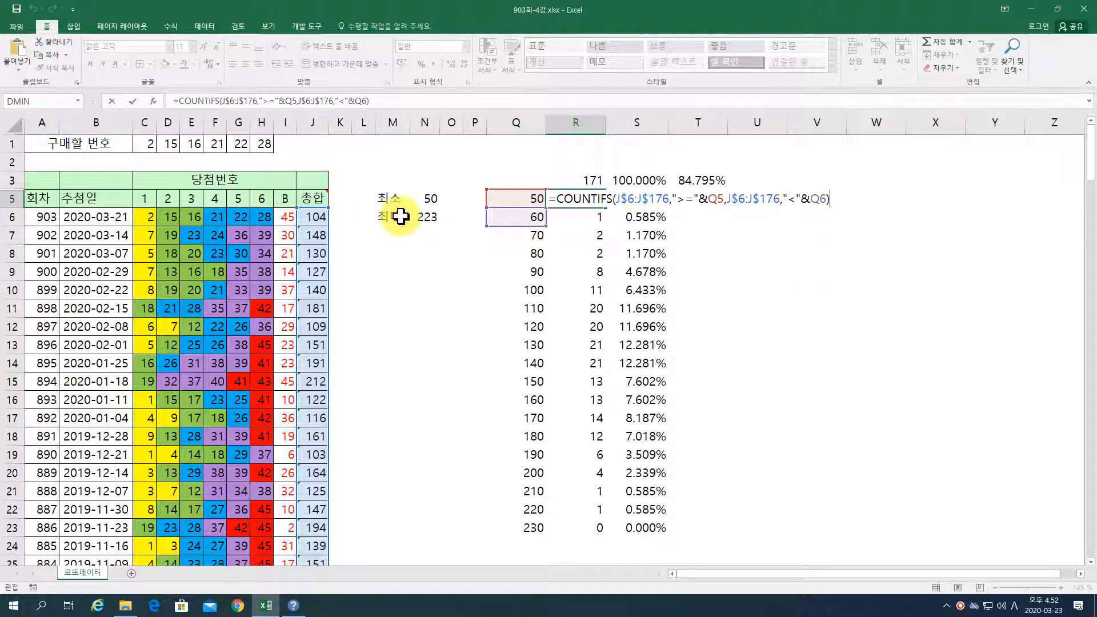
key("ctrl+Return")
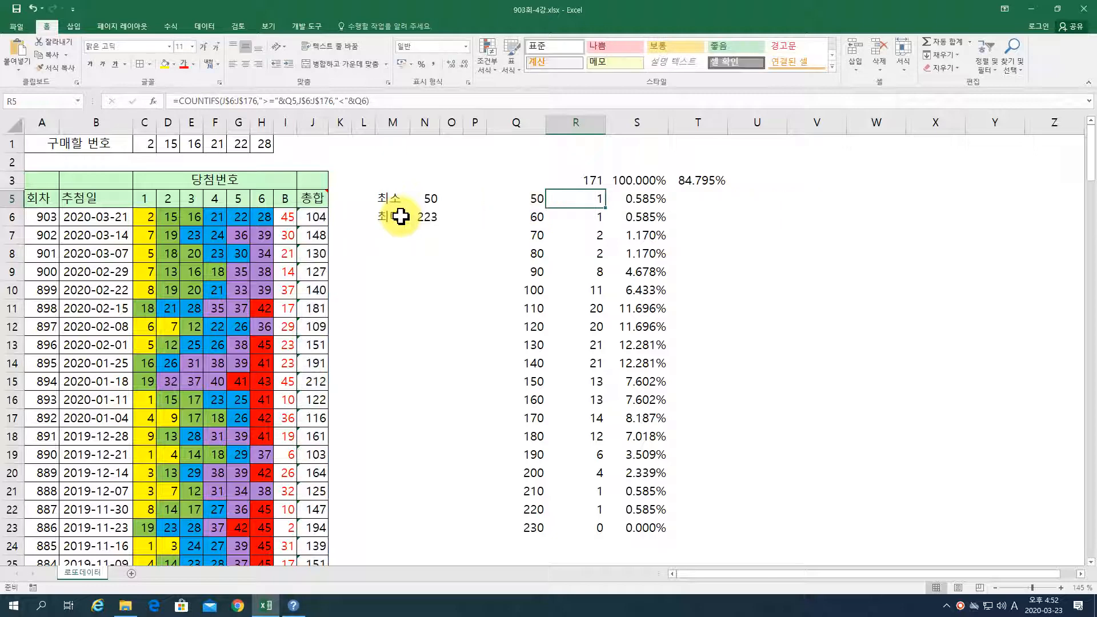
Delete the helper analysis cells L3:T23, shifting the remaining cells left.
left_click_drag(372, 173, 697, 527)
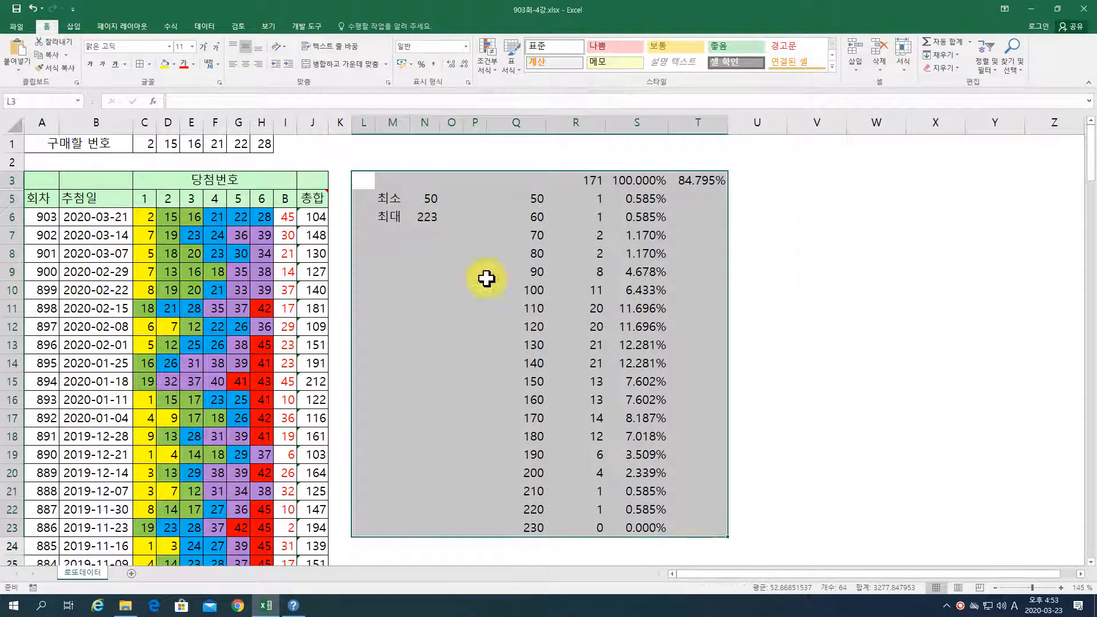
right_click(472, 264)
left_click(535, 374)
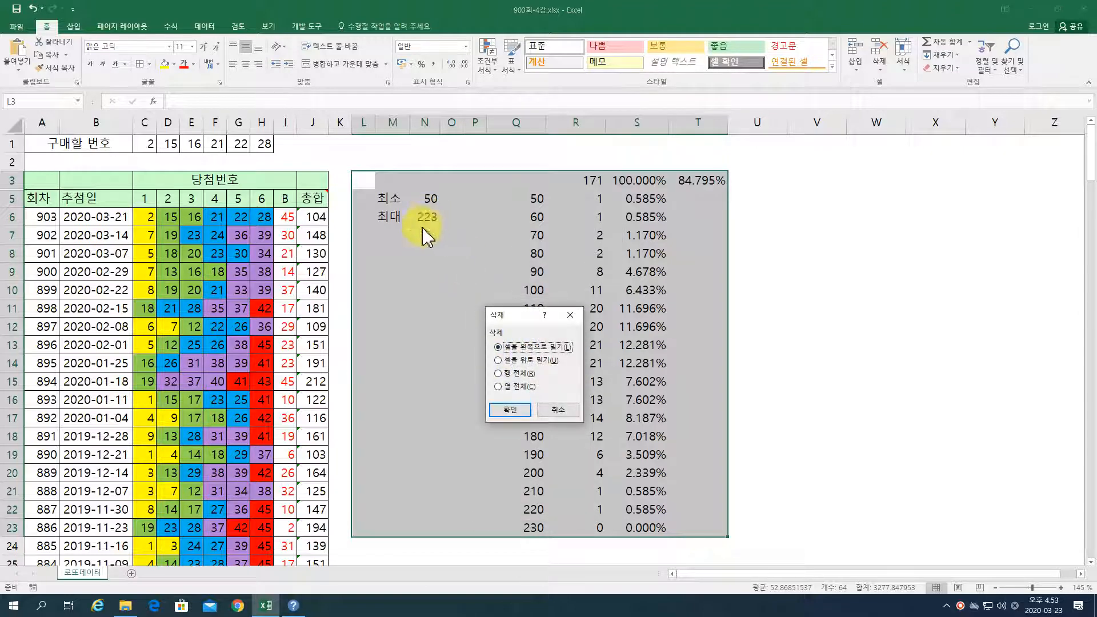
left_click(526, 411)
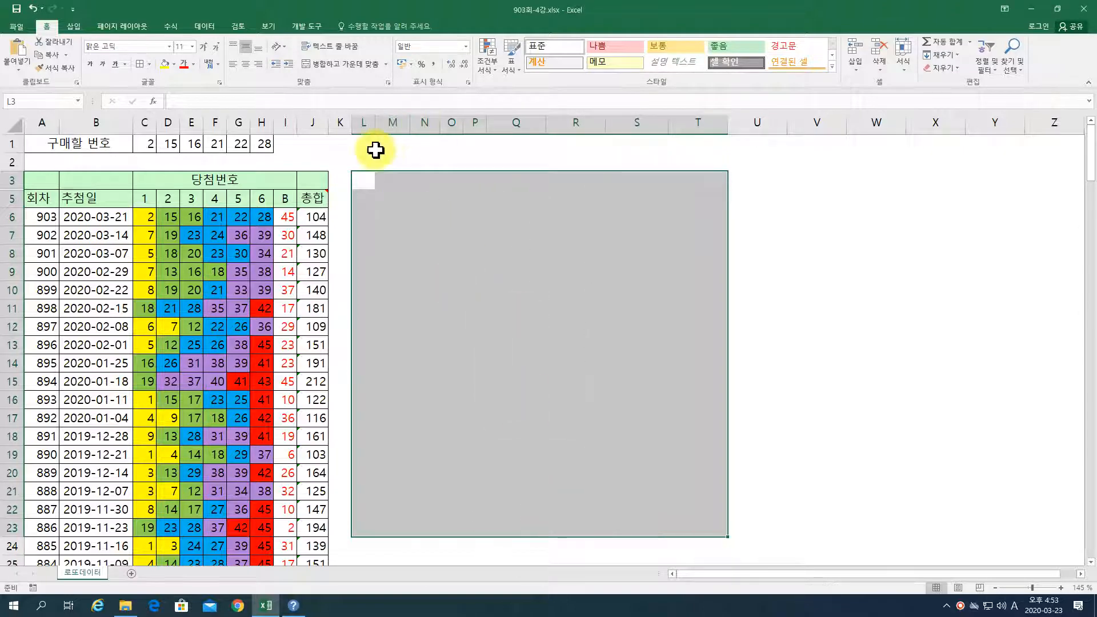
left_click(339, 201)
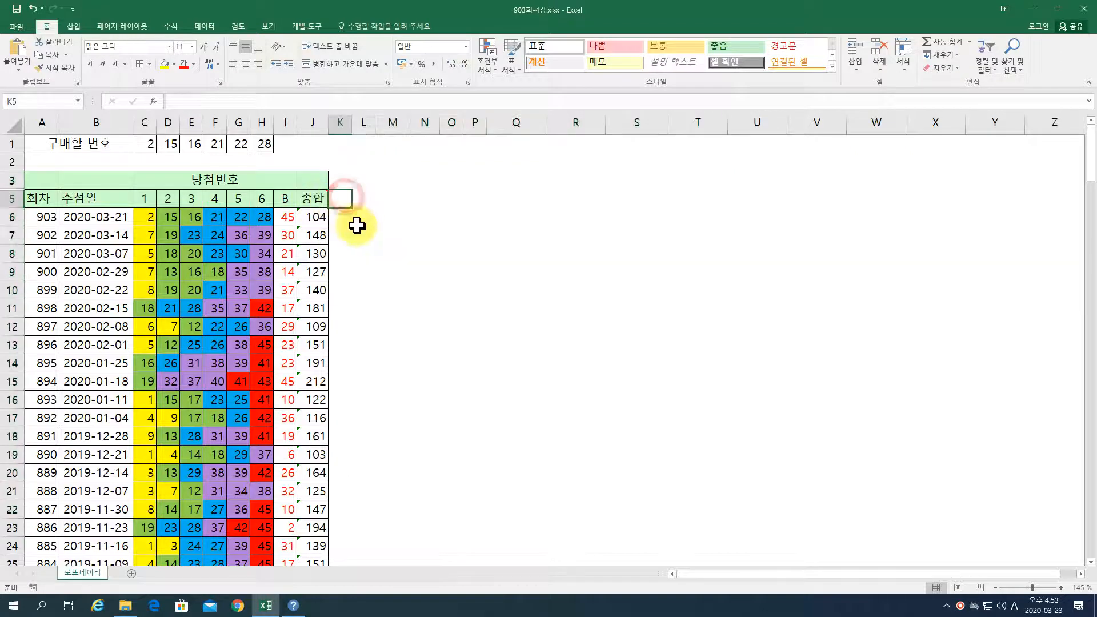
Look over the 총합 column and display the note on its header in J5.
mouse_move(317, 201)
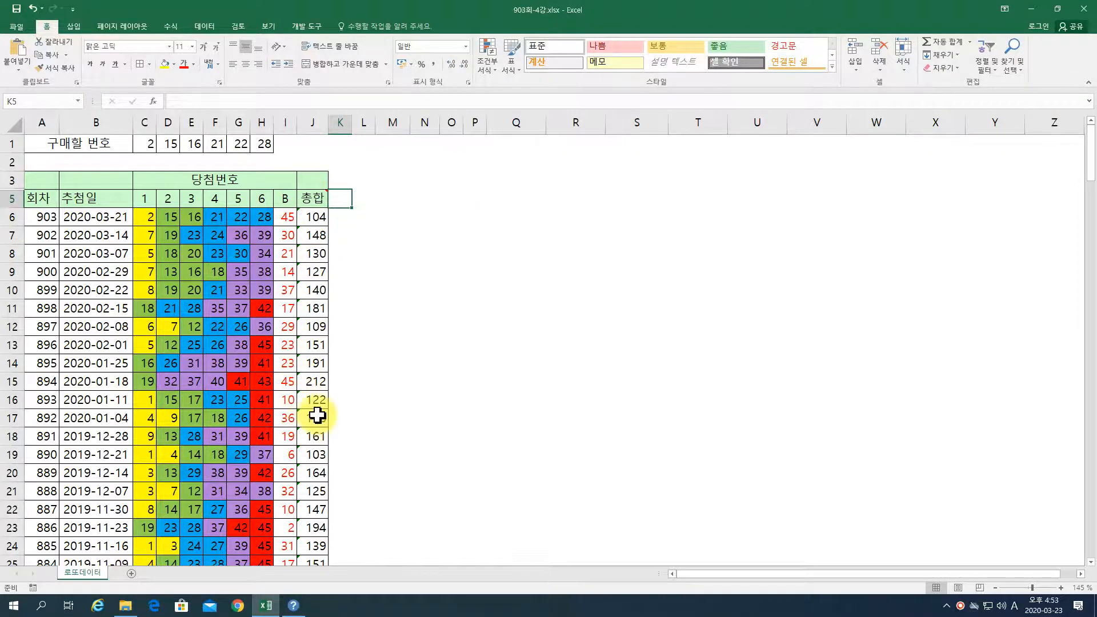
scroll(316, 416, "down", 4)
scroll(316, 416, "up", 4)
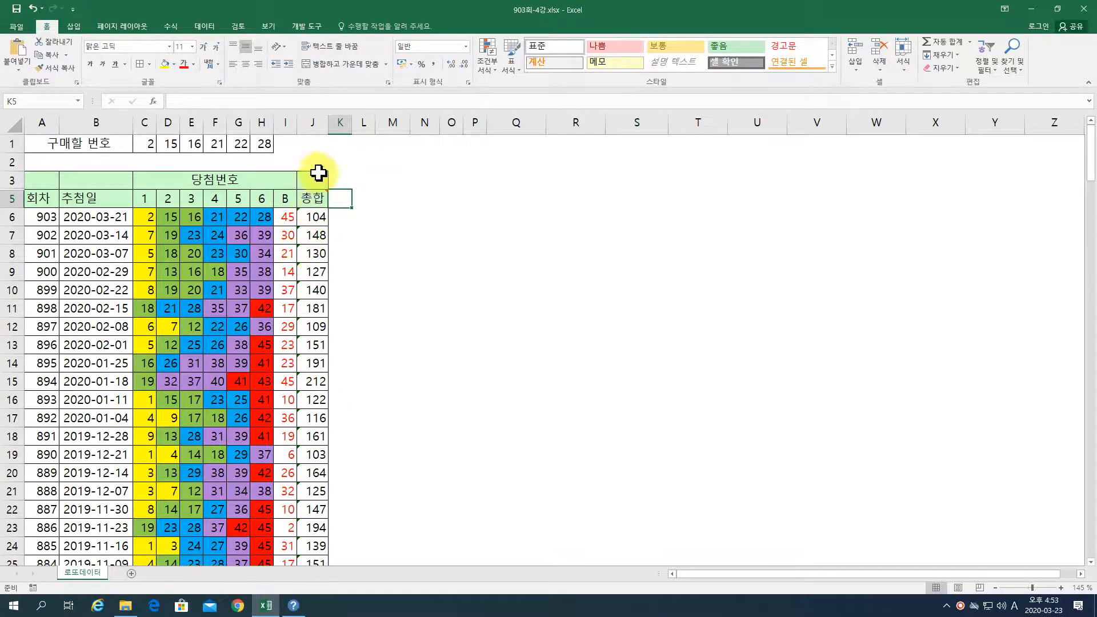
mouse_move(319, 198)
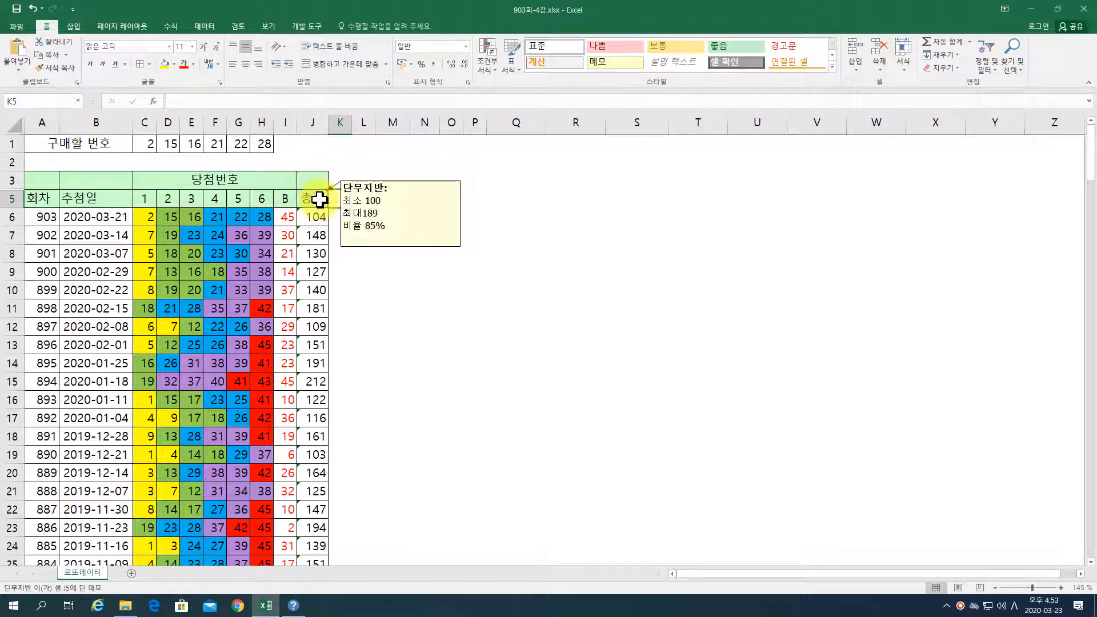
Enter the purchase numbers 1, 2, 3, 4, 5 and 6 in C1:H1 of the 구매할 번호 row.
left_click(160, 145)
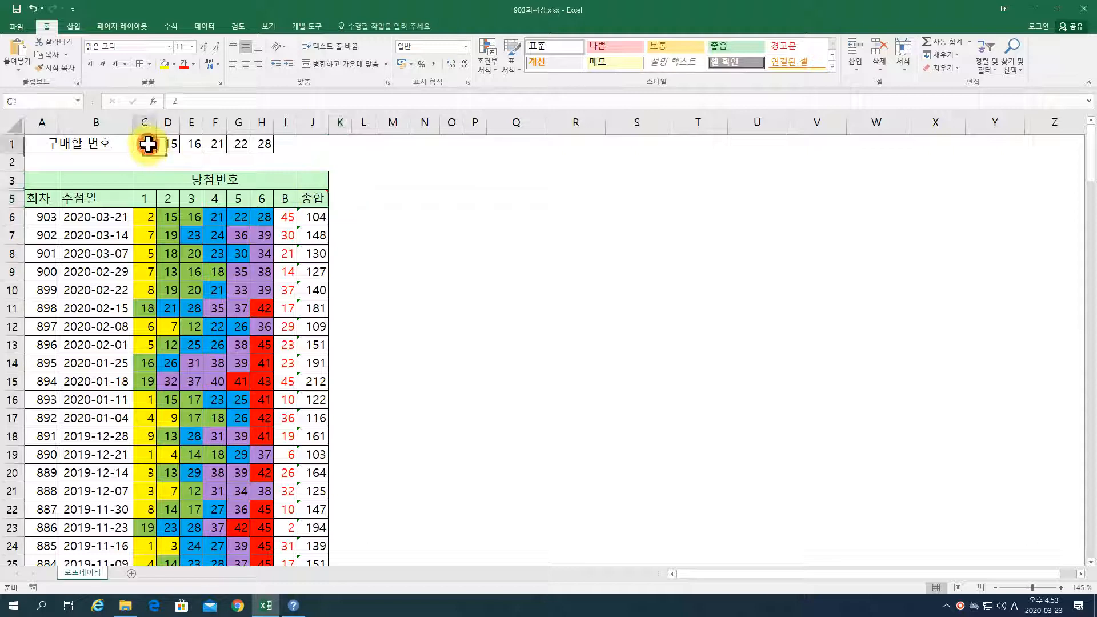
type("1")
key("Tab")
type("2")
key("Tab")
type("3")
key("Tab")
type("4")
key("Tab")
type("5")
key("Tab")
type("6")
key("Tab")
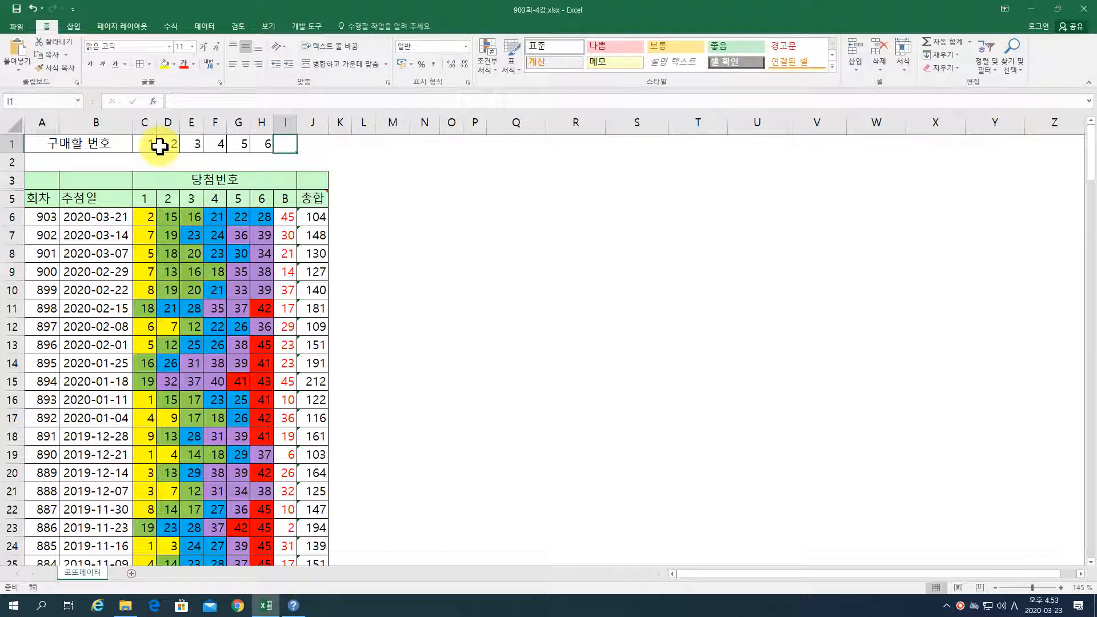
Total the purchase numbers in J1 with a SUM of C1:H1.
left_click(313, 145)
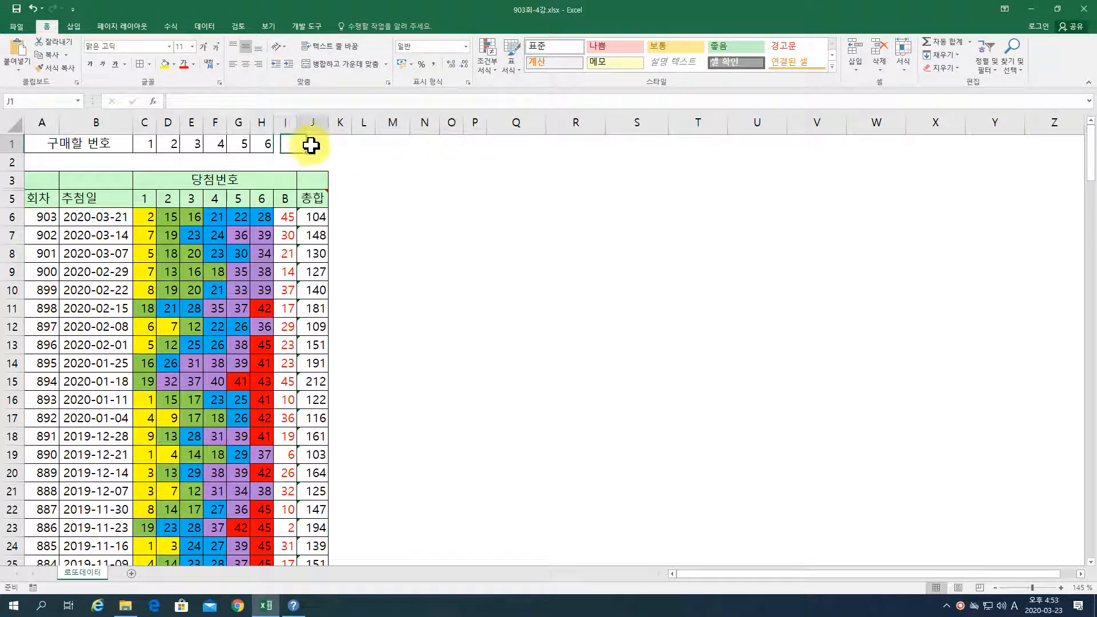
type("=sum(")
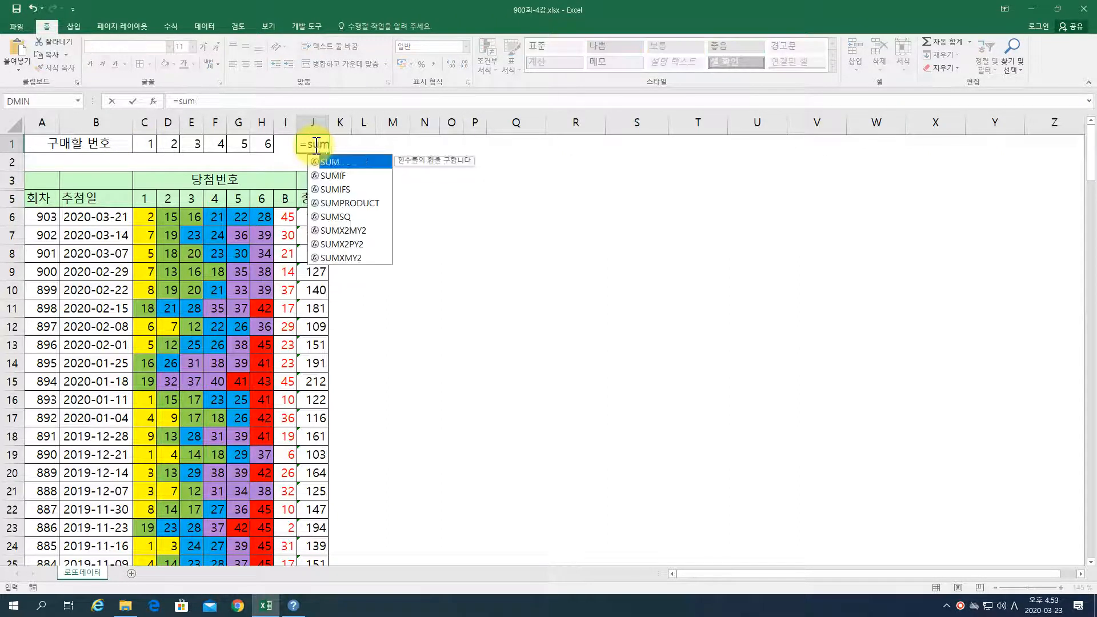
left_click_drag(152, 142, 269, 143)
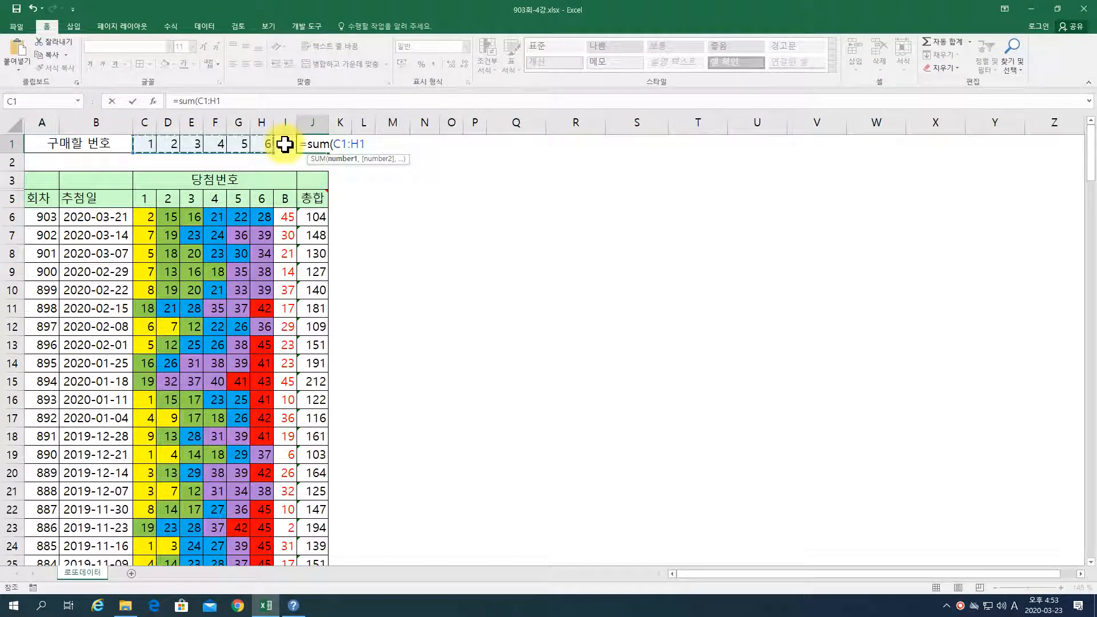
key("Return")
left_click(316, 143)
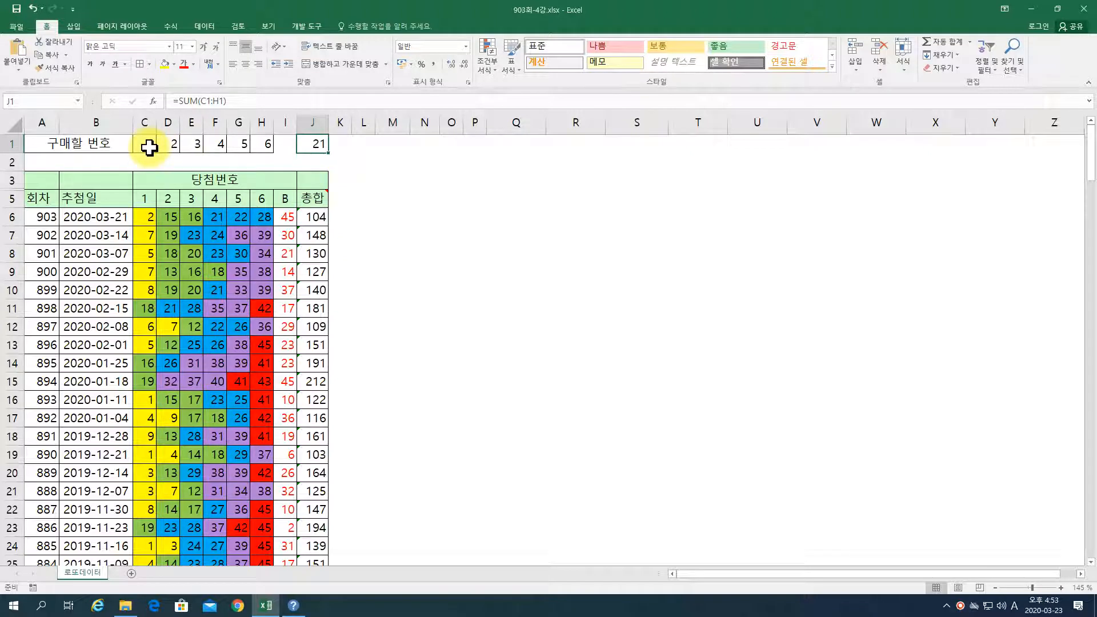
Compare the totals of consecutive draws in the 총합 column, checking J6, J7 and J32.
left_click(347, 198)
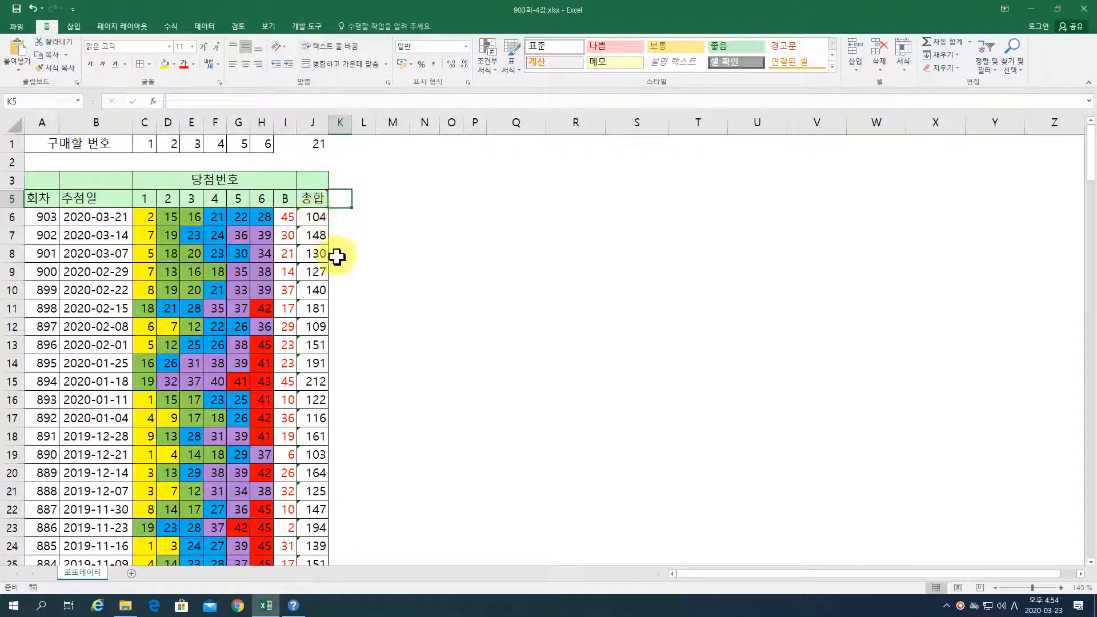
left_click(313, 219)
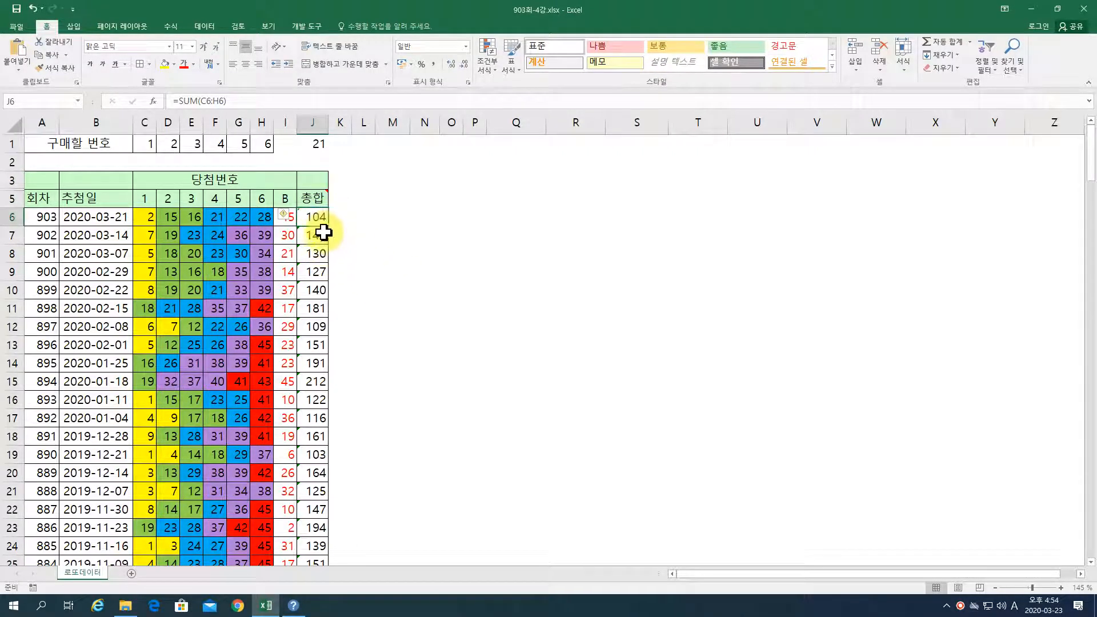
left_click(315, 234)
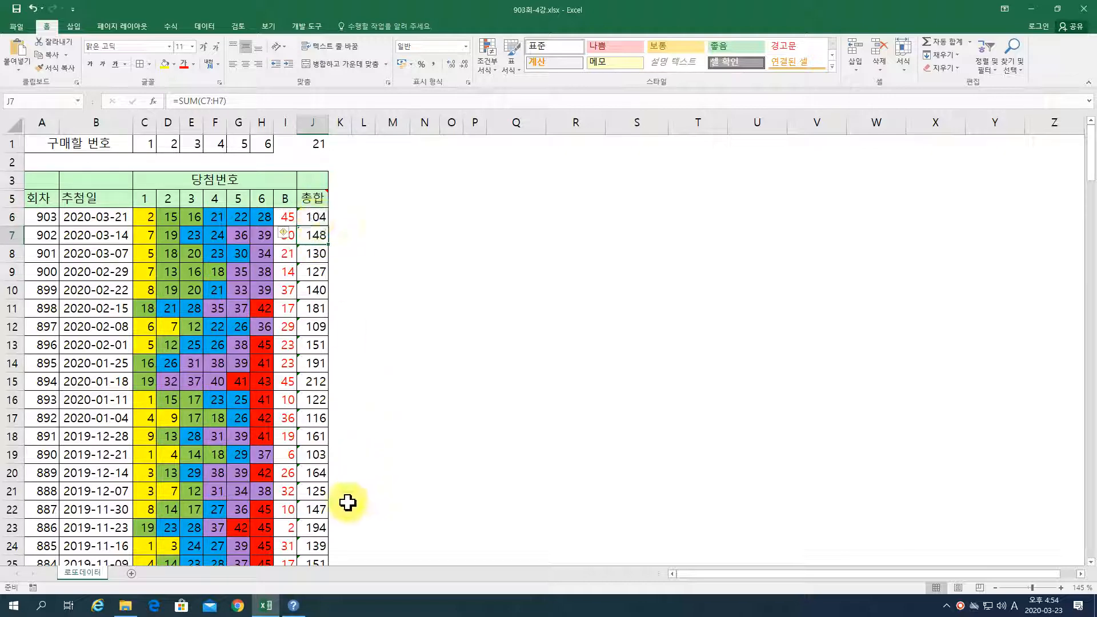
scroll(326, 503, "down", 4)
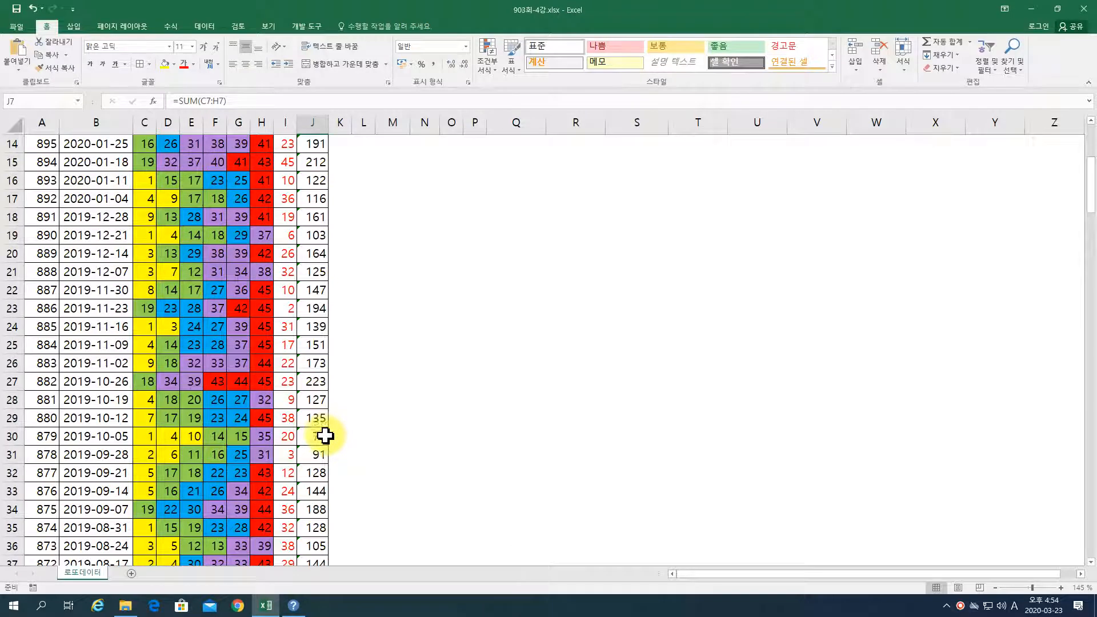
left_click(317, 473)
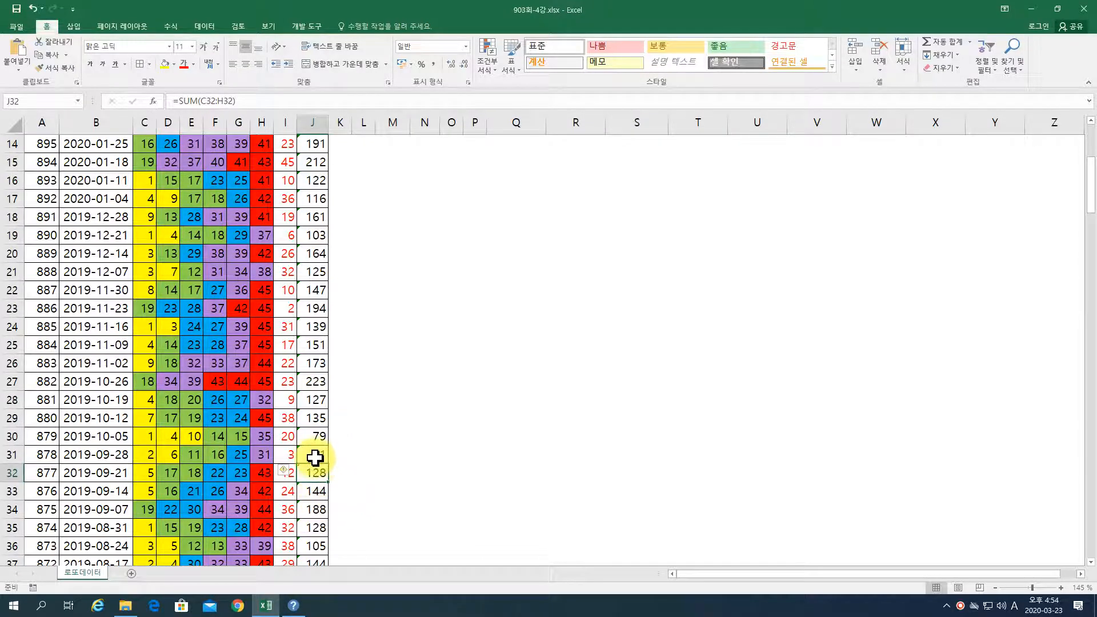
scroll(318, 454, "up", 5)
Enter the header 여부 in K5 beside 총합.
left_click(341, 216)
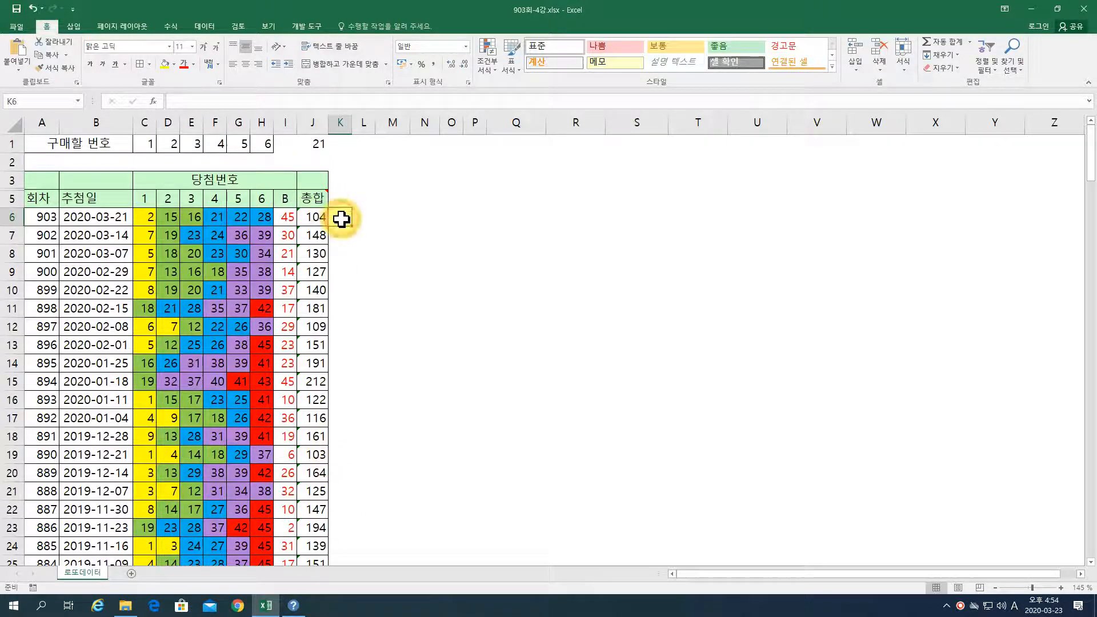
key("Up")
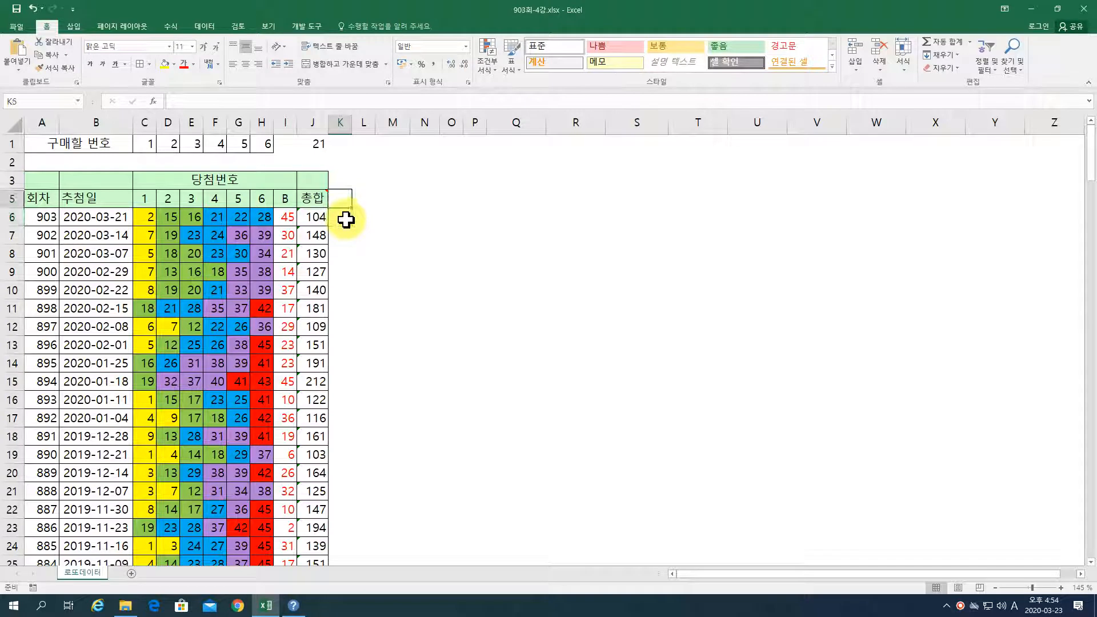
type("ghd")
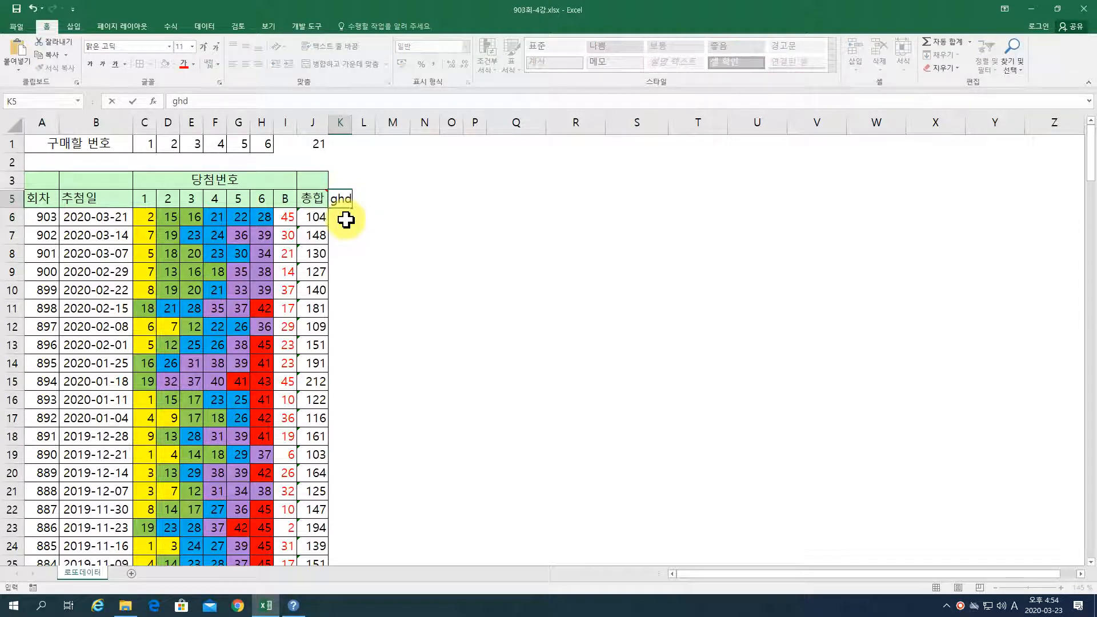
key("Hangul")
type("여부")
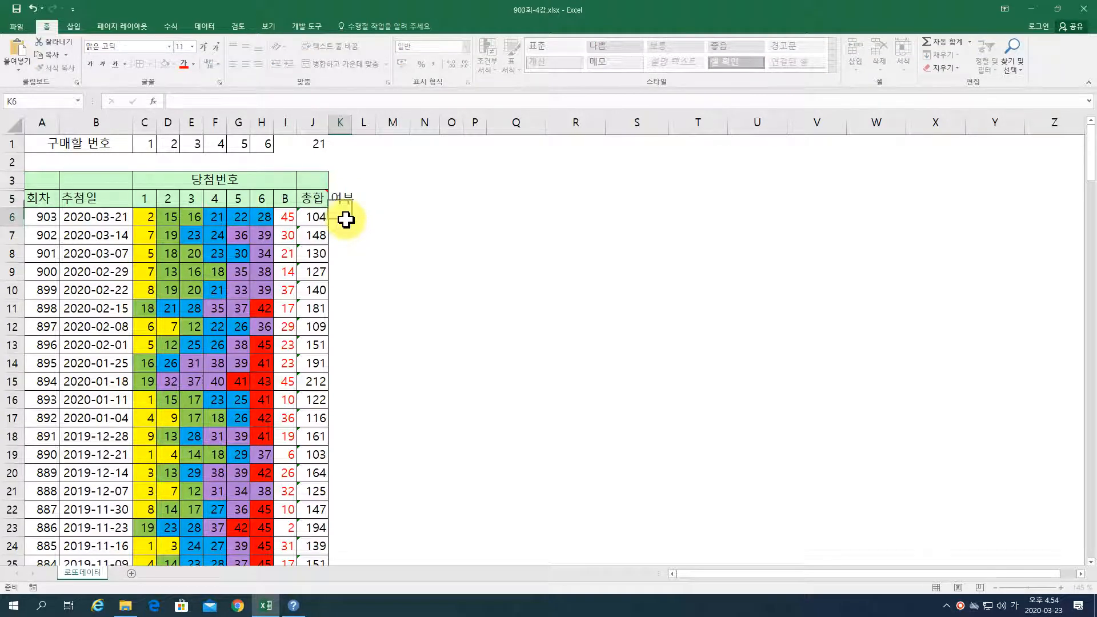
key("Return")
Enter =IF(J6=J7,"o","x") in K6 to test whether a draw's total equals the preceding draw's total.
type("=")
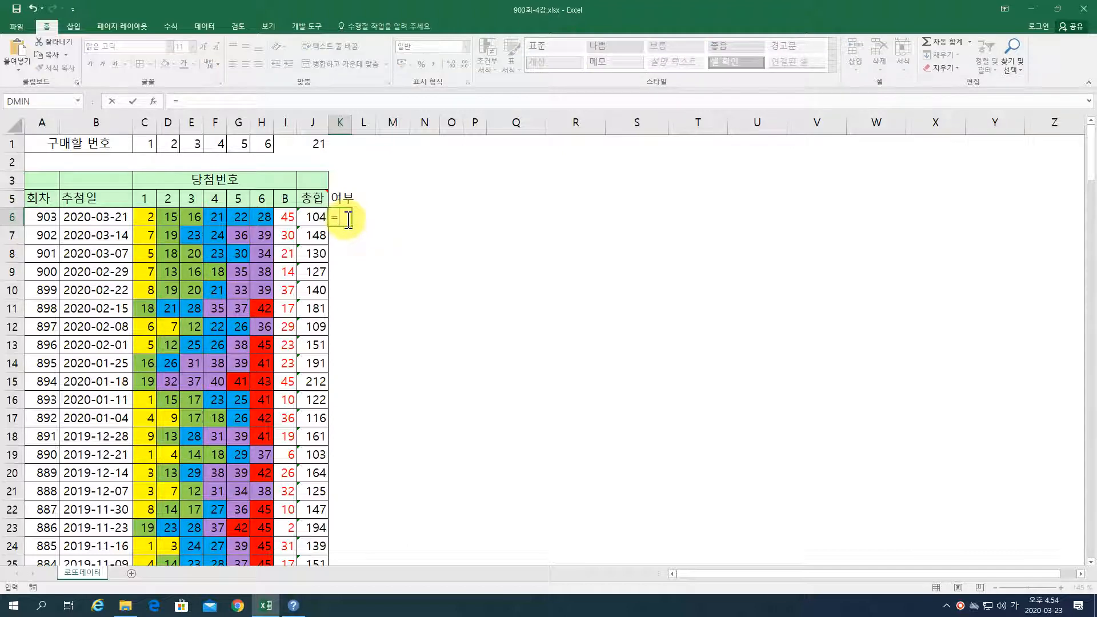
type("if(")
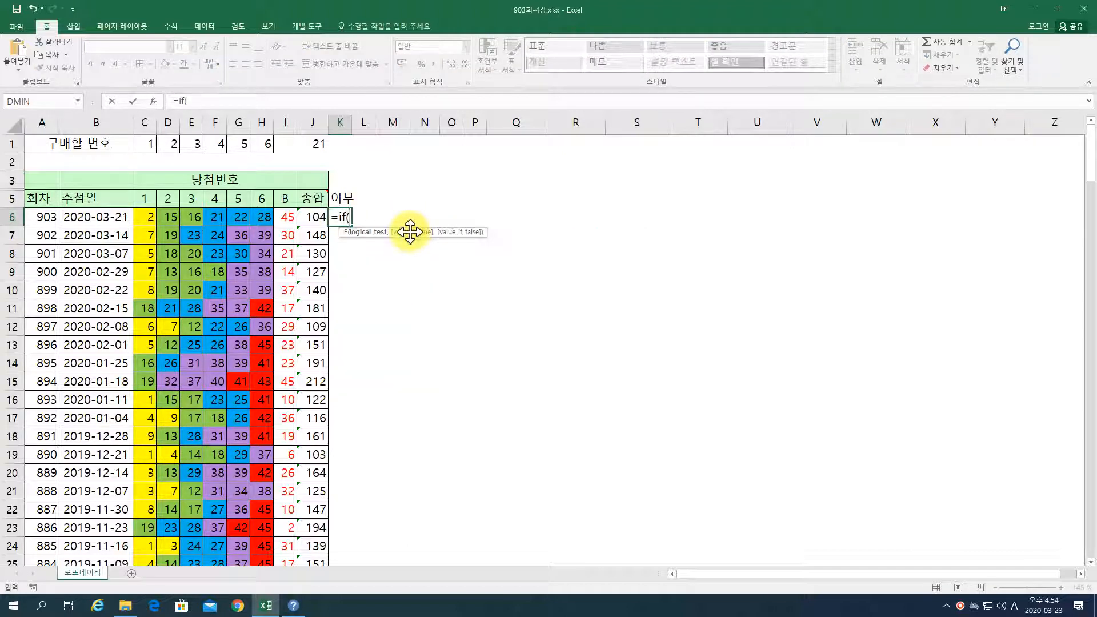
left_click(310, 219)
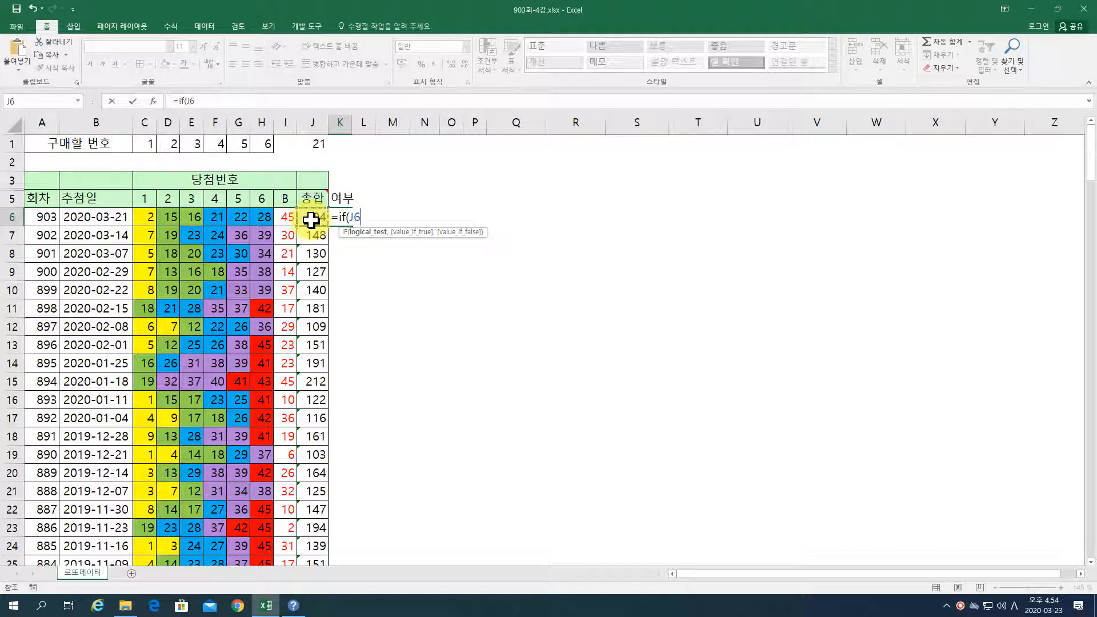
type("=")
left_click(311, 237)
type(",")
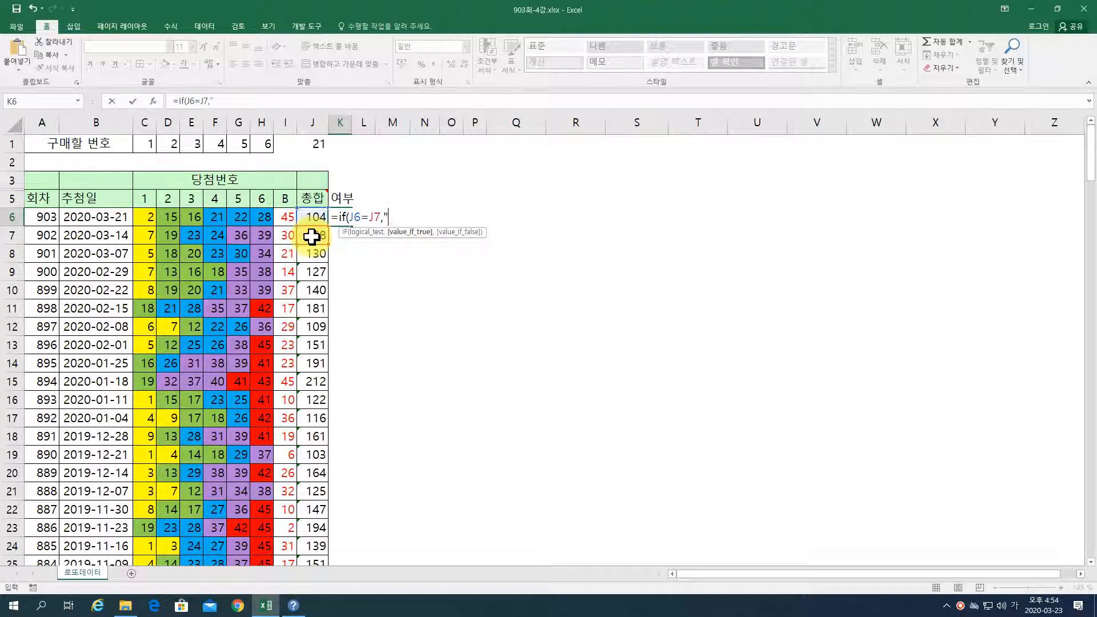
type("\"o\",m")
key("BackSpace")
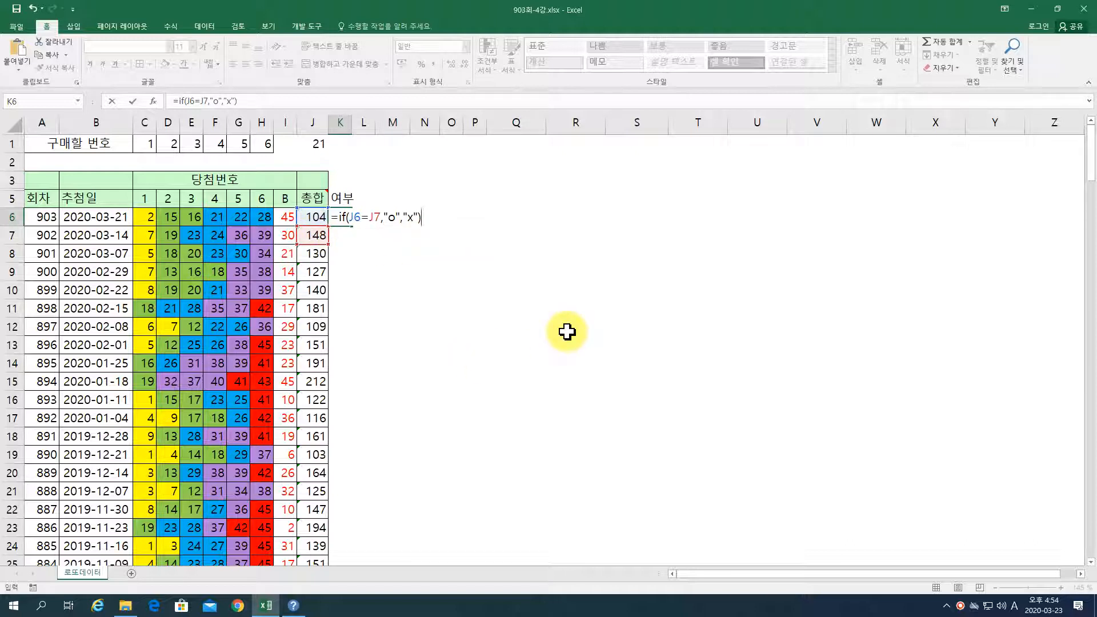
key("Return")
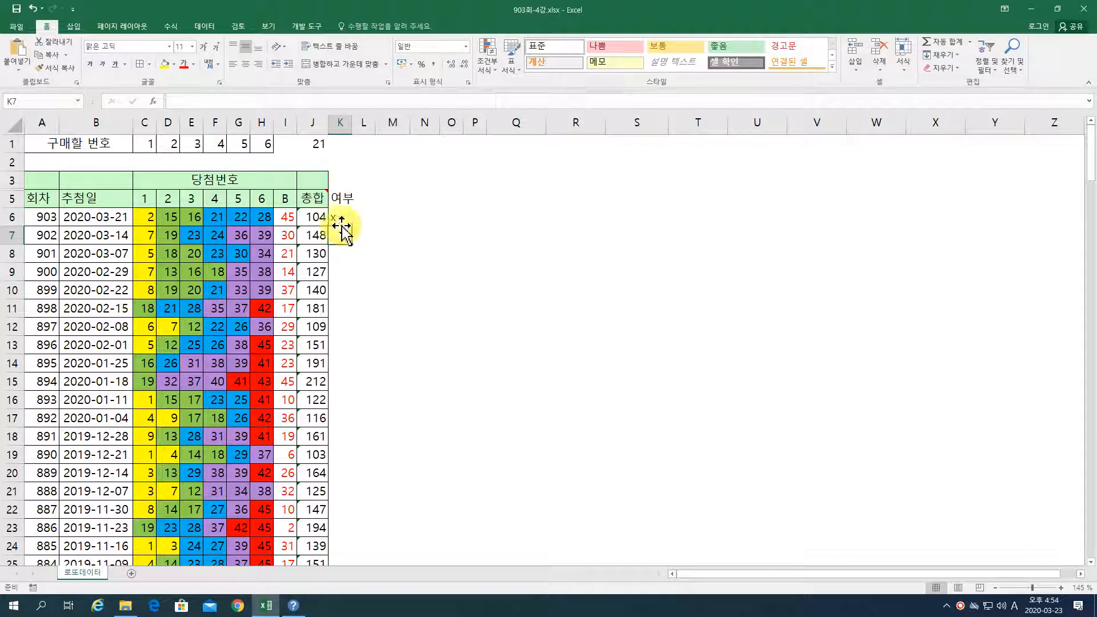
Fill the K6 formula down the 여부 column for all draws and look through the results.
left_click(342, 217)
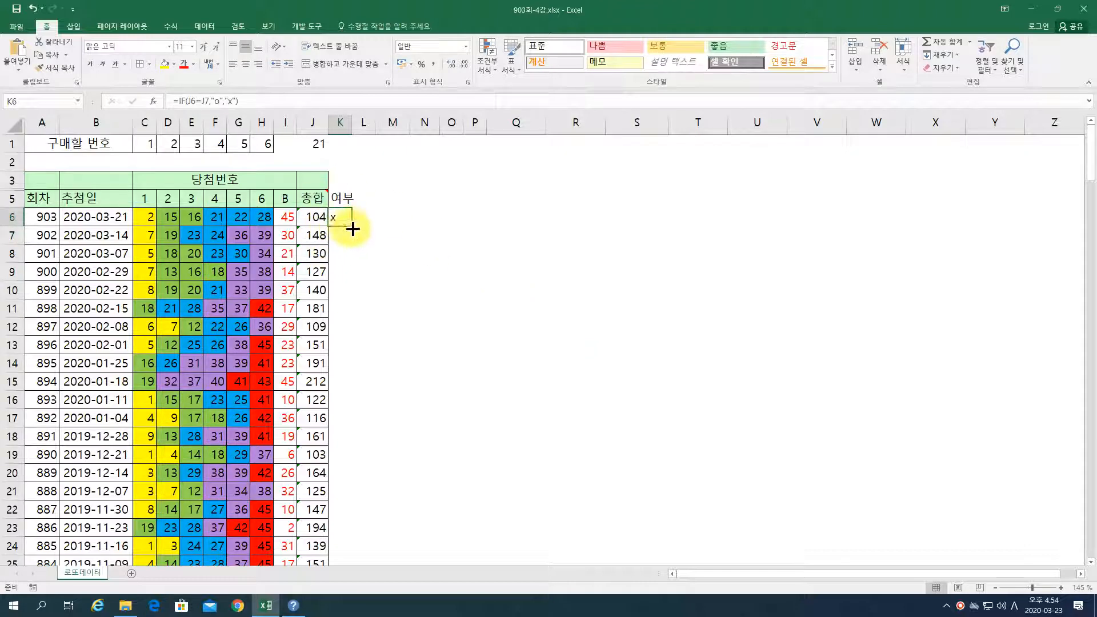
double_click(352, 228)
scroll(338, 310, "down", 1)
scroll(337, 311, "down", 20)
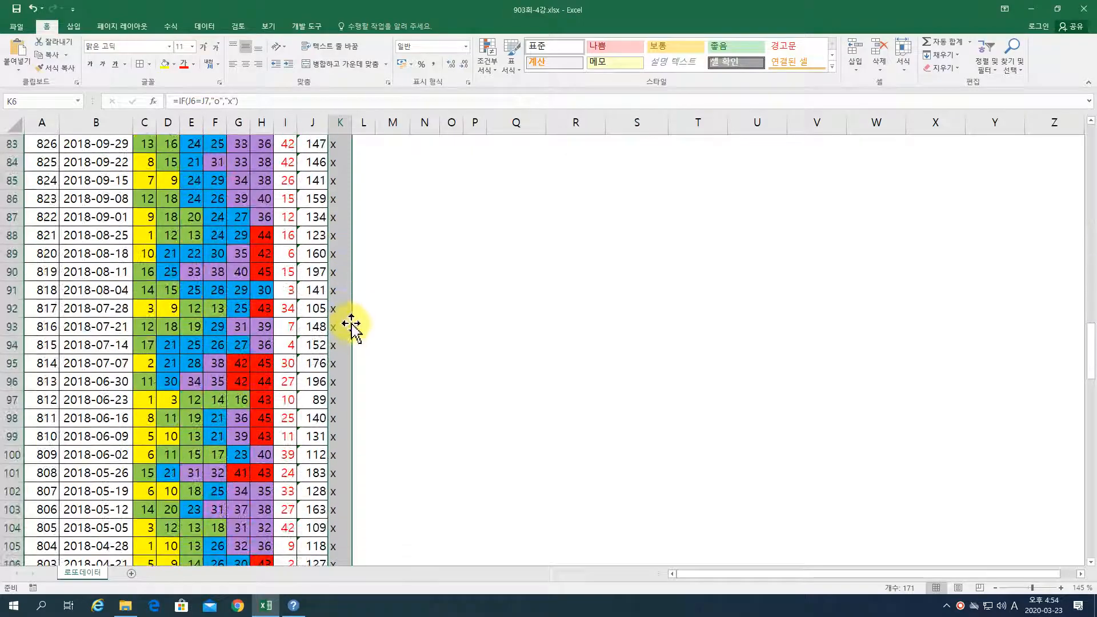
scroll(351, 324, "down", 20)
scroll(347, 394, "down", 3)
scroll(350, 391, "up", 20)
scroll(349, 337, "up", 20)
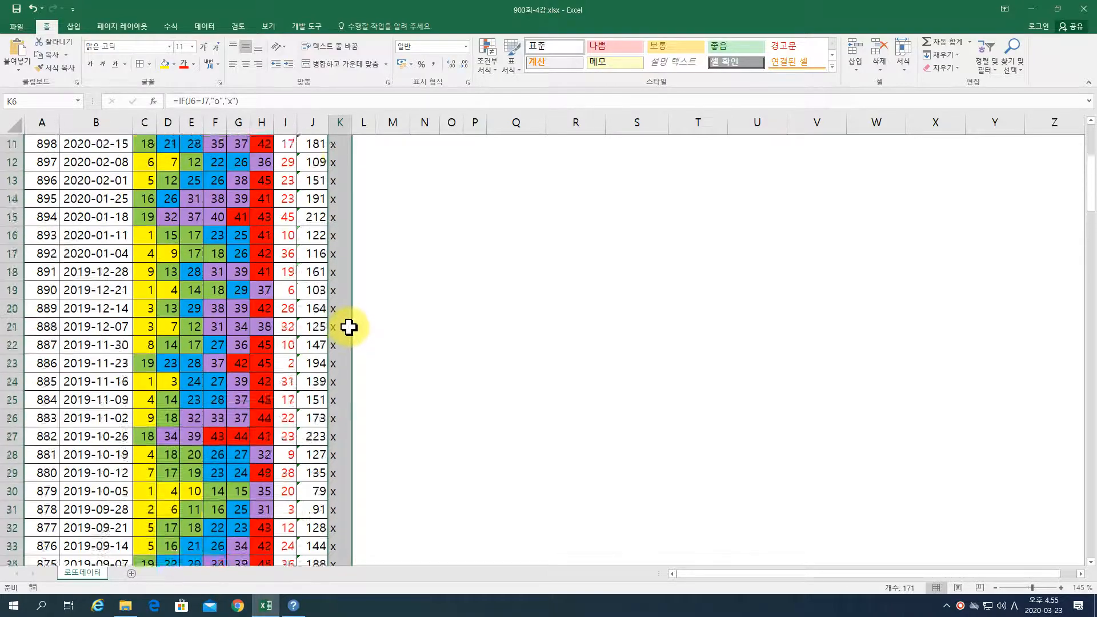
scroll(349, 327, "up", 4)
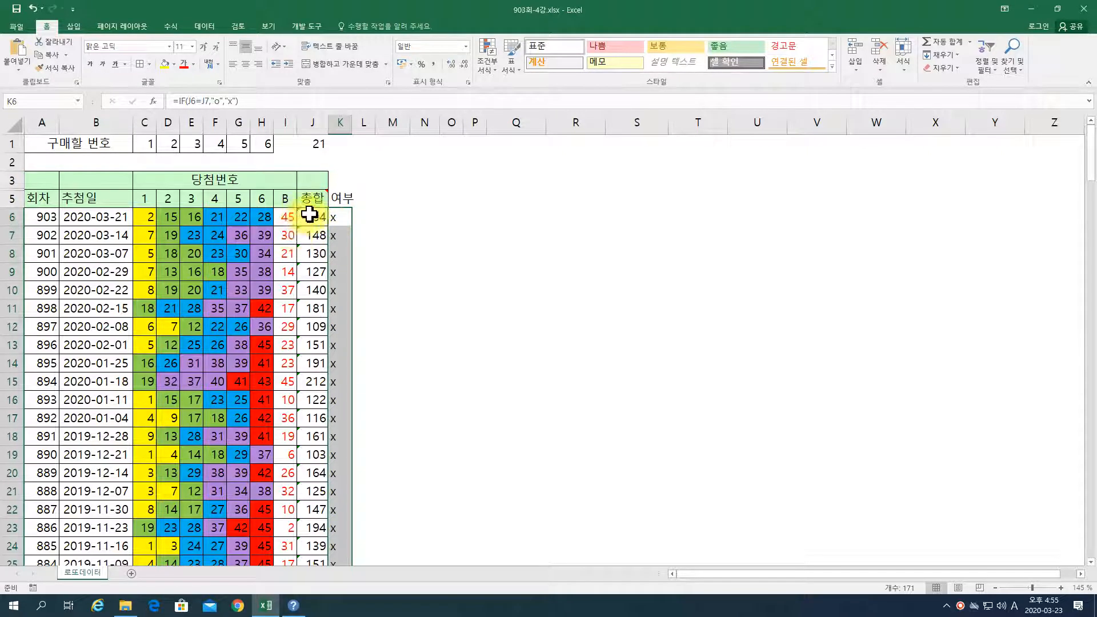
Copy the 총합 column's header formatting to K5 and K3, and widen column K so 여부 fits on one line.
left_click(342, 219)
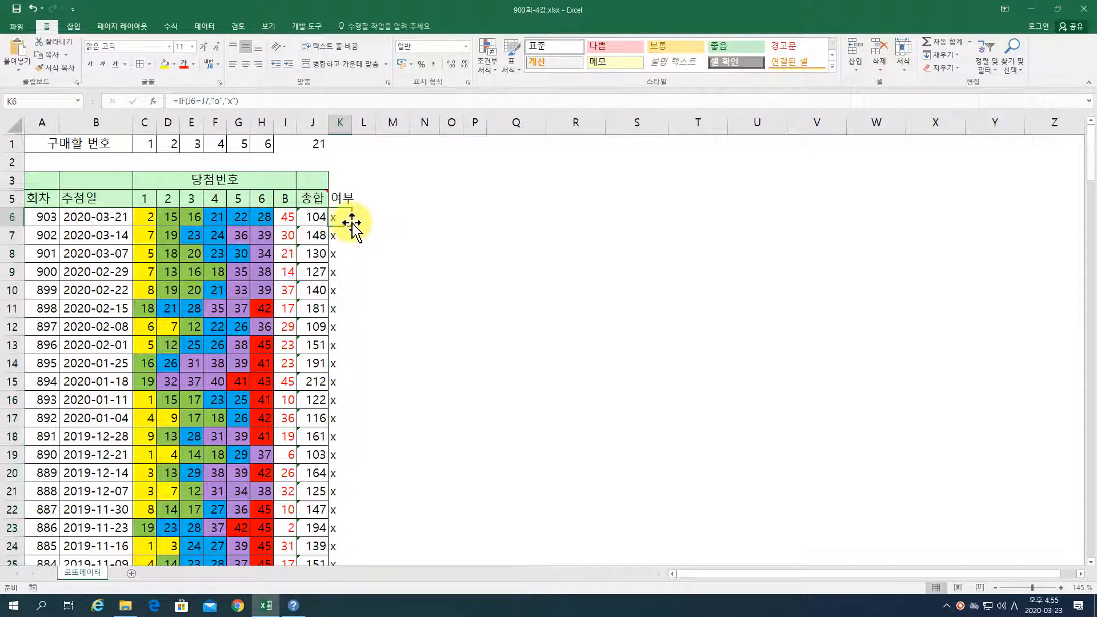
left_click(313, 219)
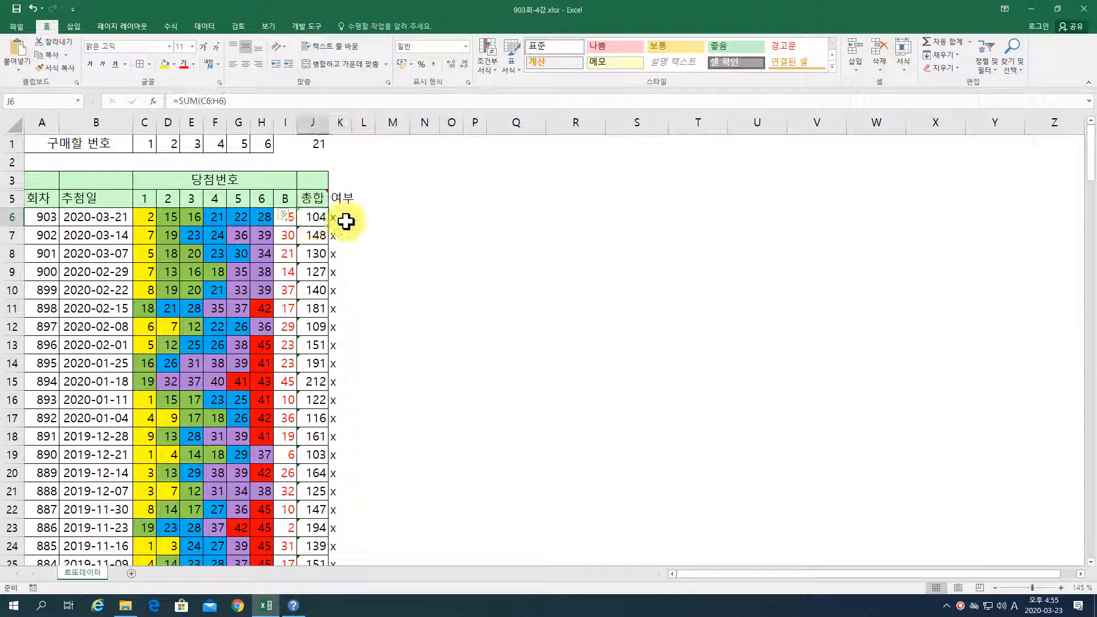
left_click(311, 202)
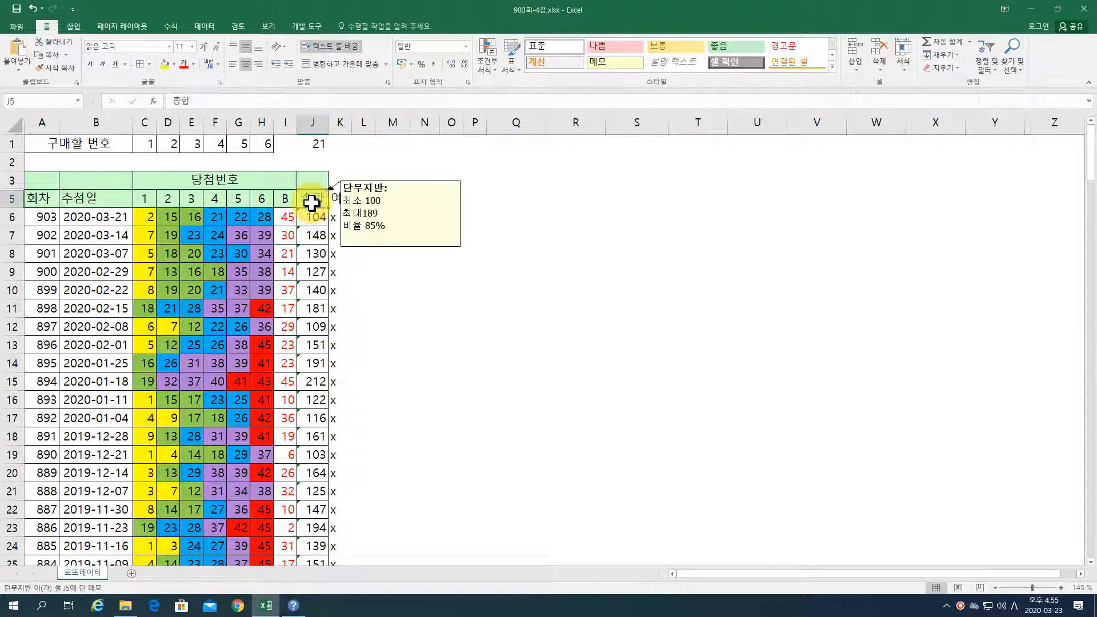
left_click(55, 68)
left_click(341, 201)
left_click(314, 179)
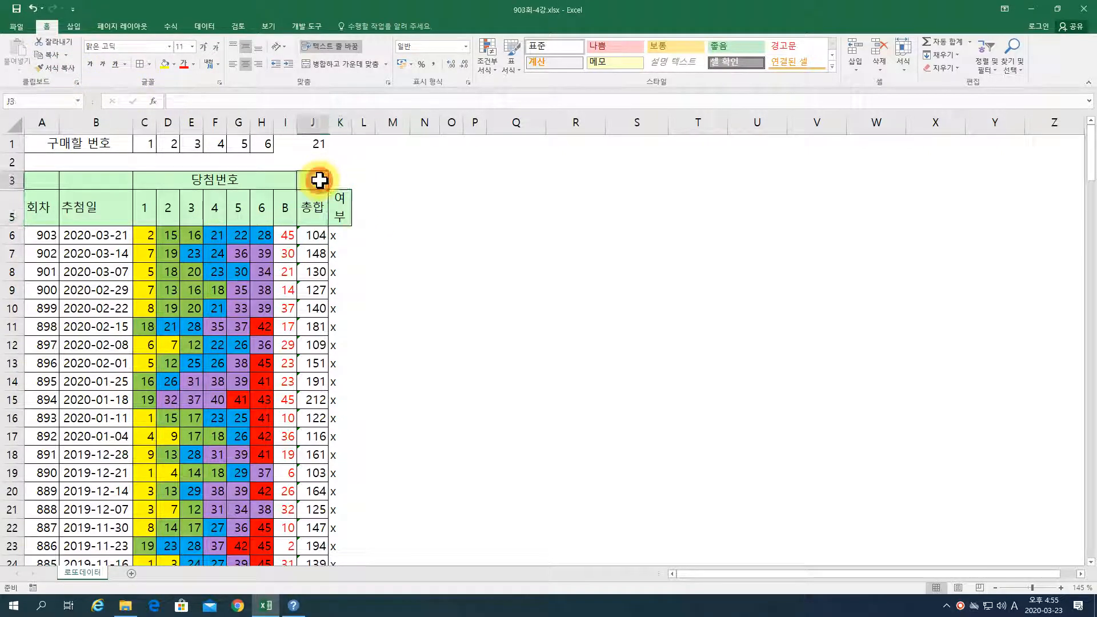
left_click(340, 179)
mouse_move(354, 124)
left_mouse_down()
mouse_move(363, 186)
mouse_move(359, 127)
left_mouse_up()
Apply the cell formatting of J6 to the 여부 column from K6 down through all draws and center its values.
left_click(320, 234)
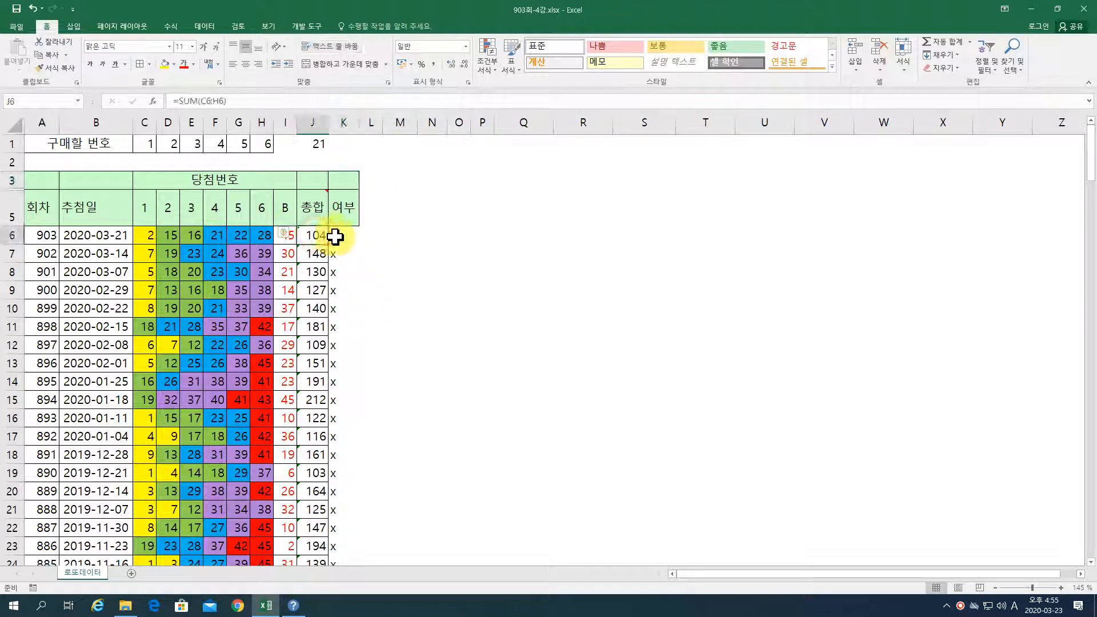
left_click(57, 67)
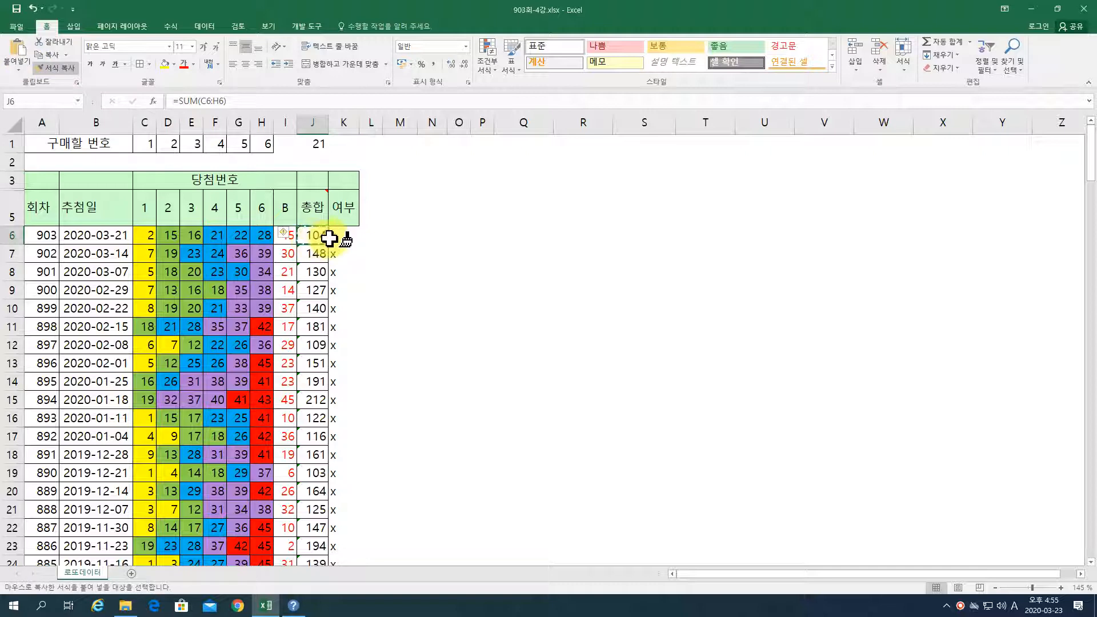
left_click(341, 236)
double_click(360, 244)
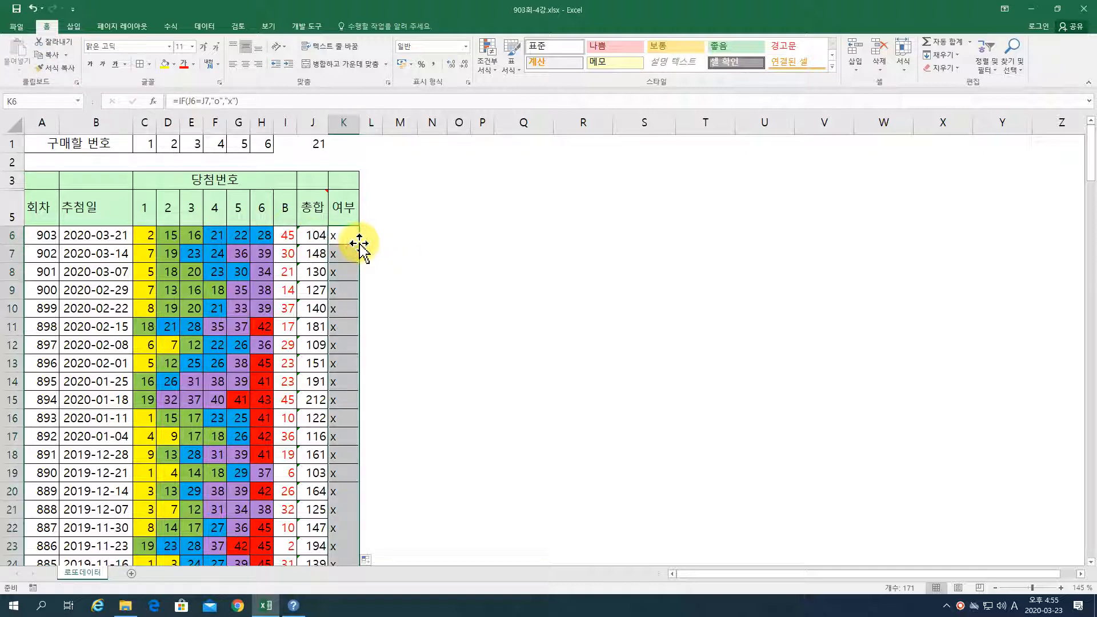
left_click(247, 64)
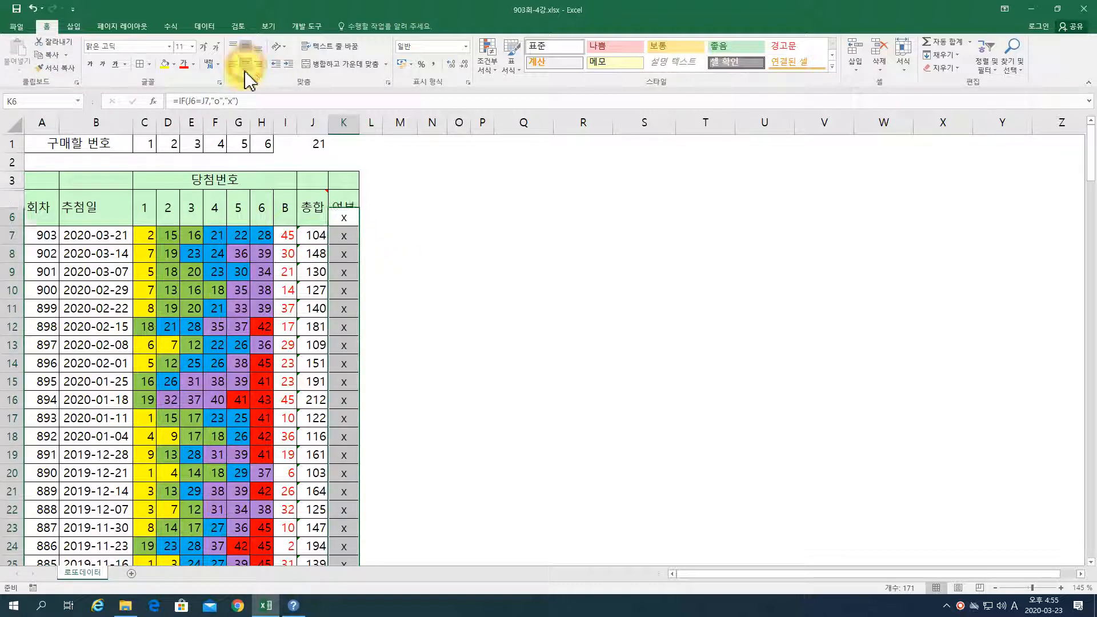
left_click(351, 217)
scroll(423, 348, "down", 4)
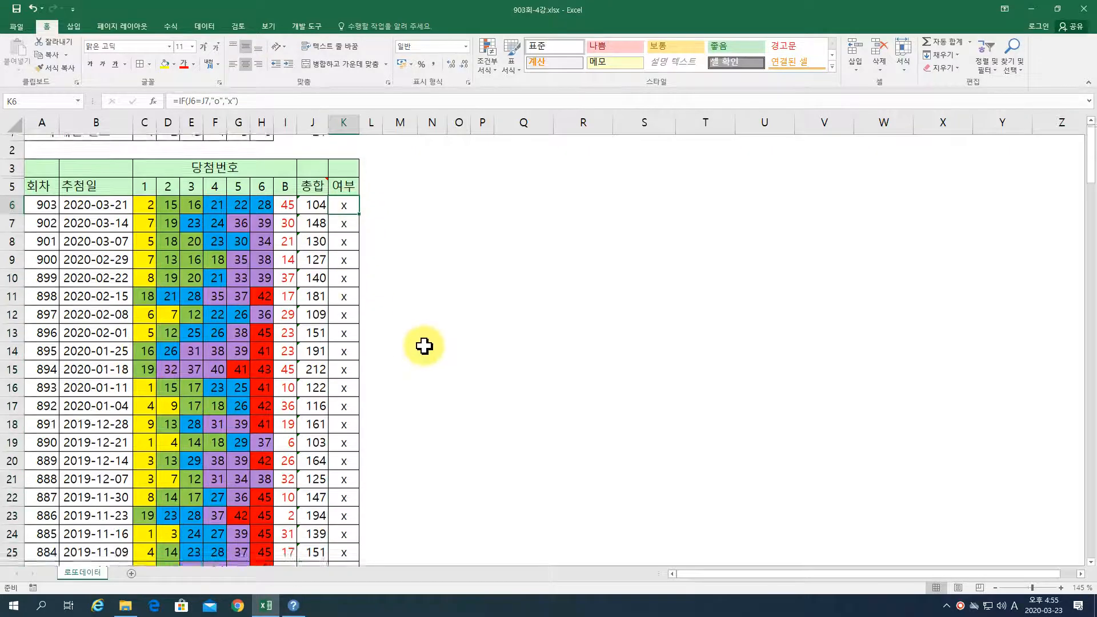
scroll(417, 366, "up", 4)
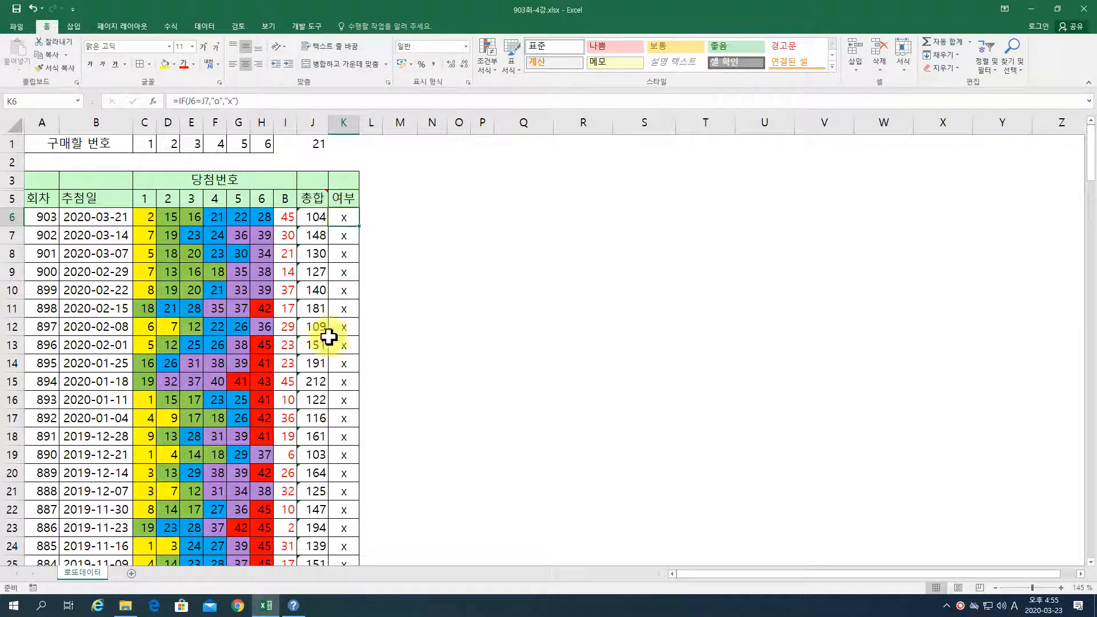
scroll(337, 523, "down", 10)
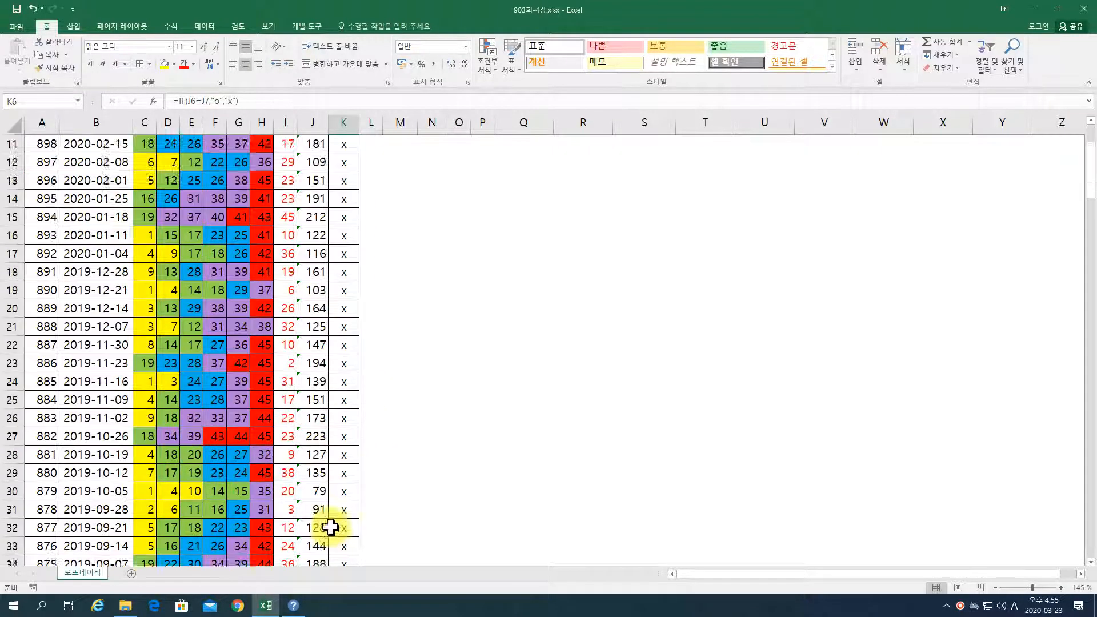
scroll(343, 535, "down", 5)
scroll(347, 524, "up", 15)
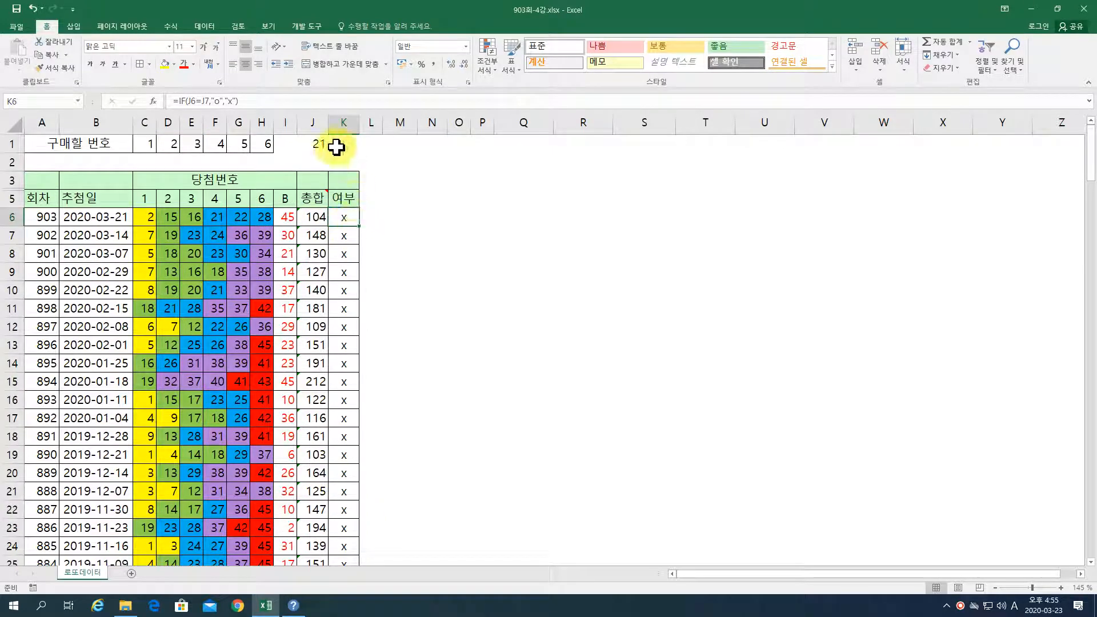
Hide the 여부 column K and unhide it again from the surrounding columns.
right_click(345, 124)
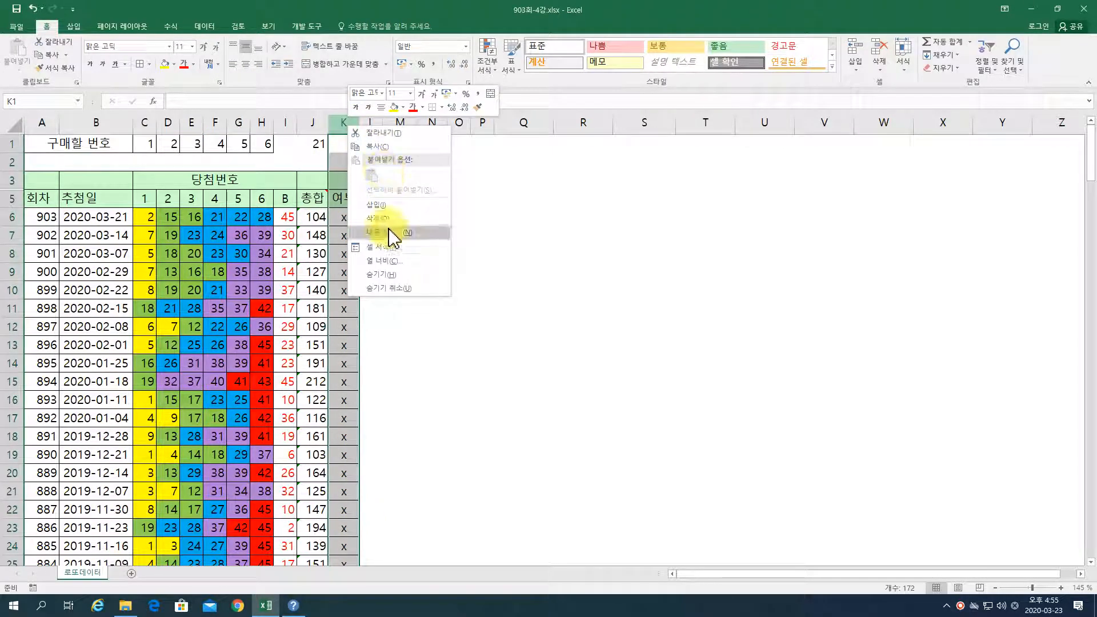
left_click(377, 275)
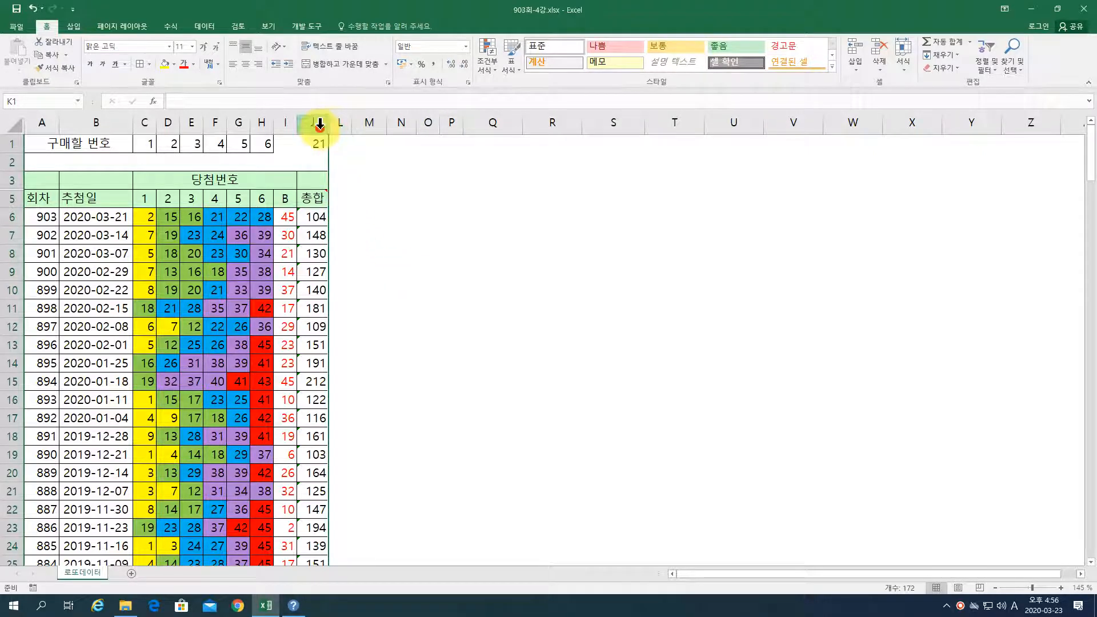
left_click_drag(314, 122, 339, 123)
right_click(338, 124)
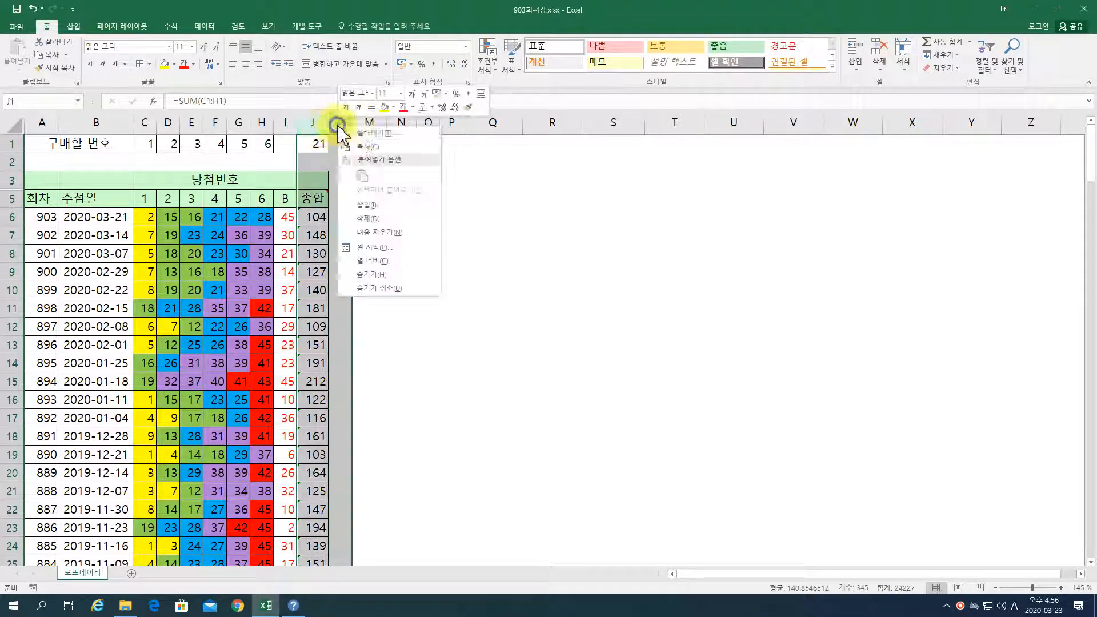
left_click(394, 288)
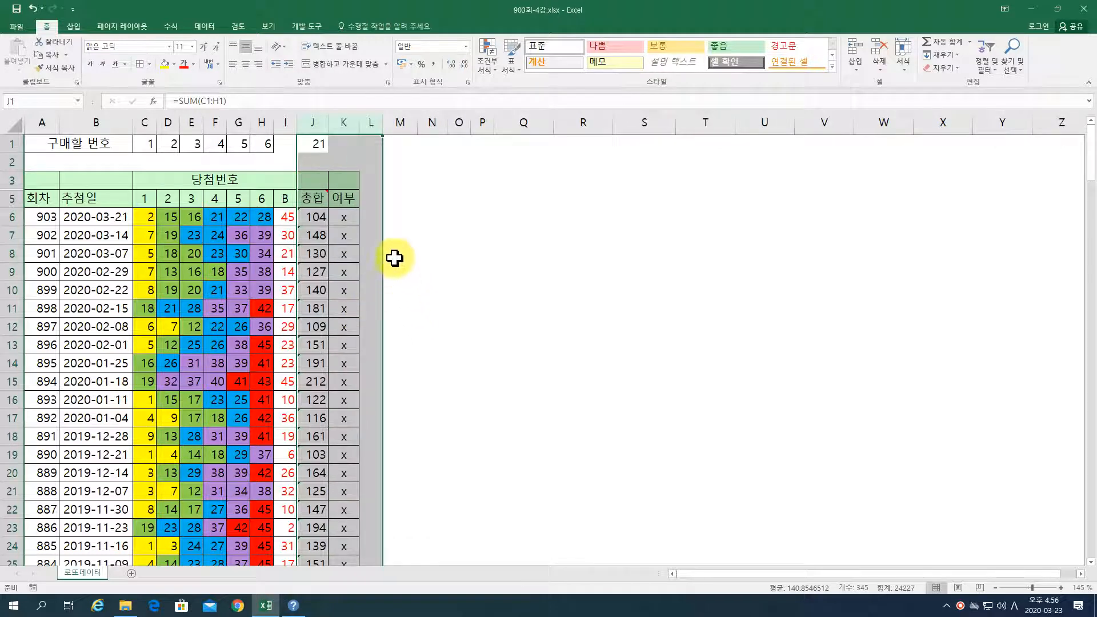
left_click(369, 221)
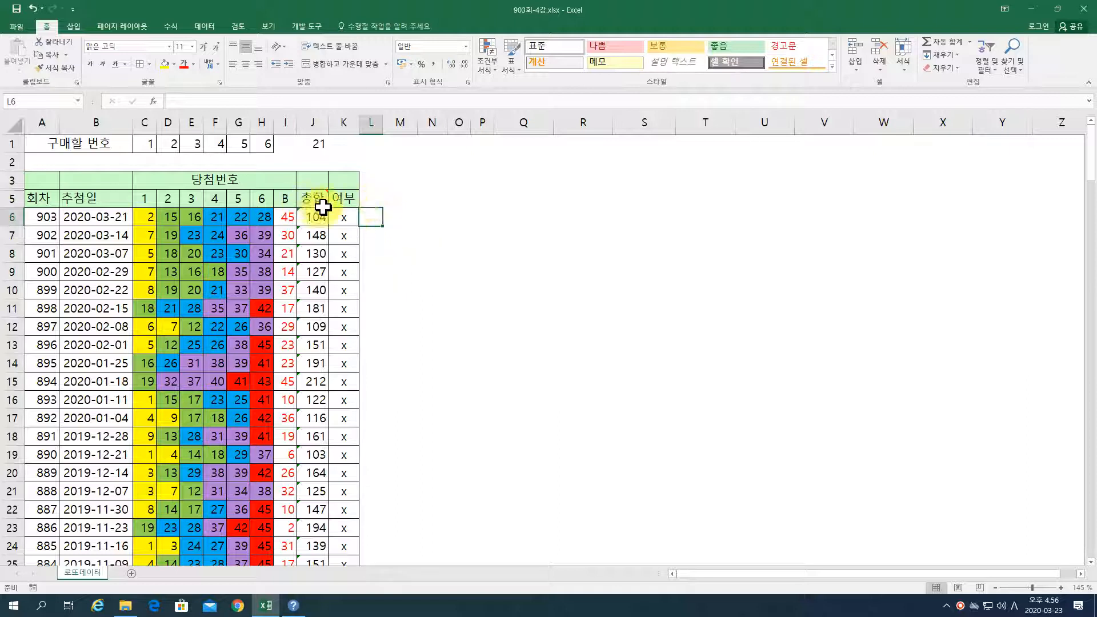
mouse_move(317, 201)
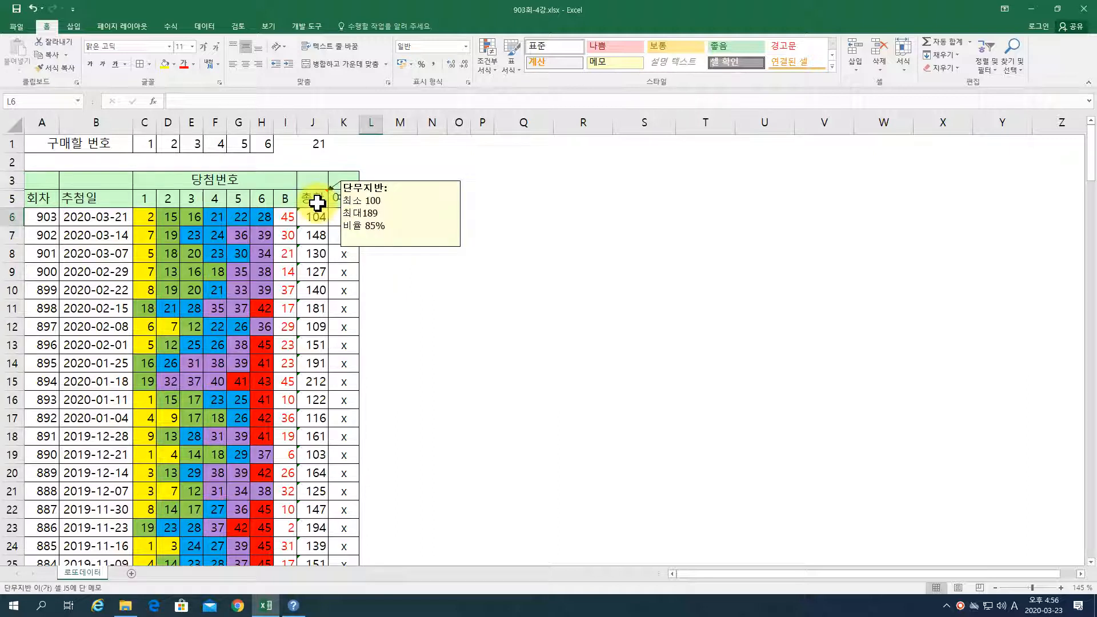